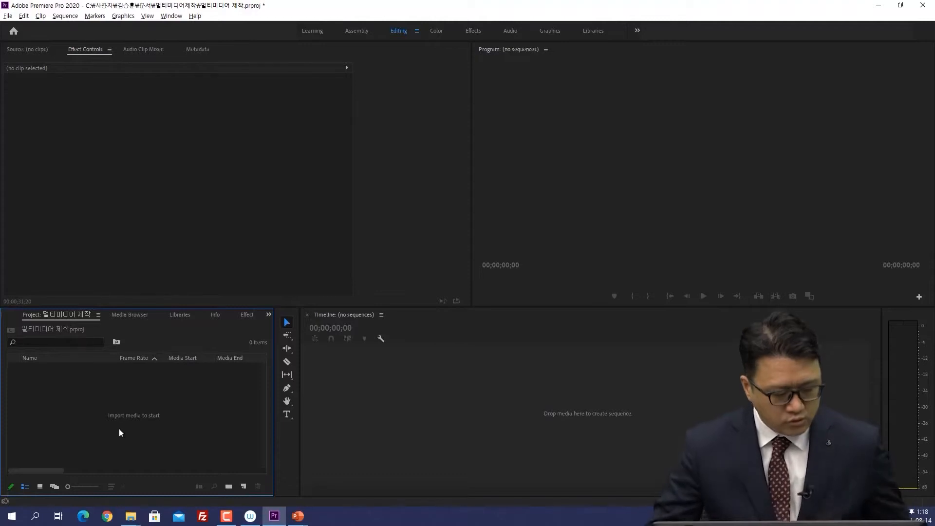
# - Create a new sequence with the AVCHD 1080p30 preset and the default sequence name
pyautogui.rightClick(150, 384)
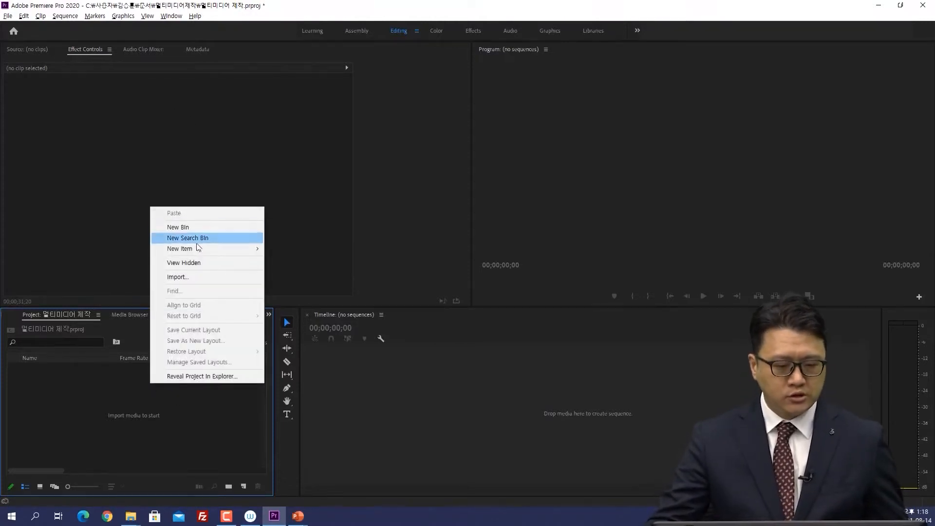
pyautogui.moveTo(198, 249)
pyautogui.click(293, 250)
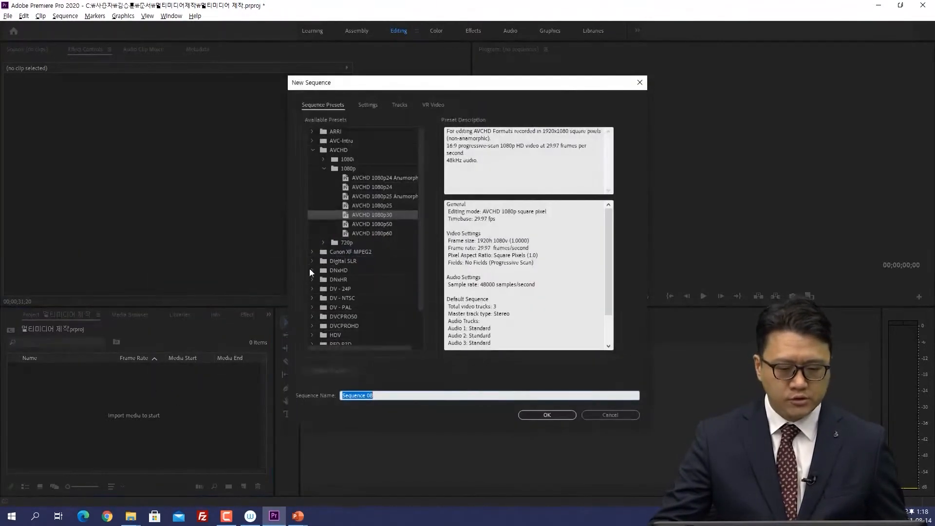
pyautogui.click(530, 417)
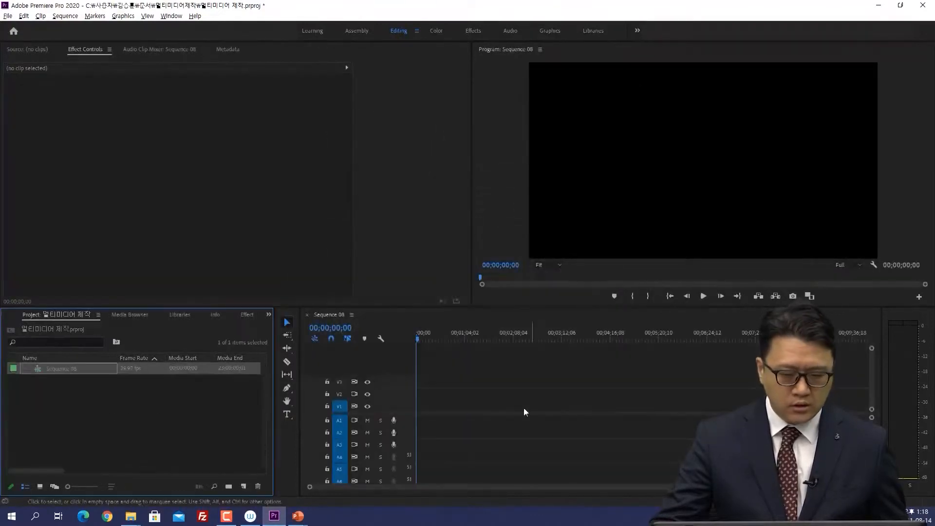
# - Import 2021_06_23 16_25.mp4 and place it at the start of video track V1, keeping the existing sequence settings
pyautogui.doubleClick(145, 426)
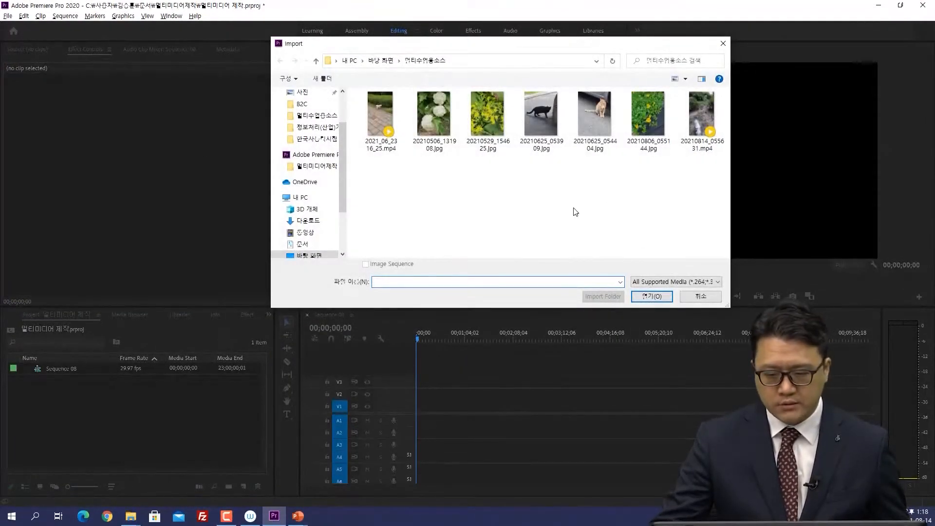
pyautogui.click(389, 132)
pyautogui.click(663, 297)
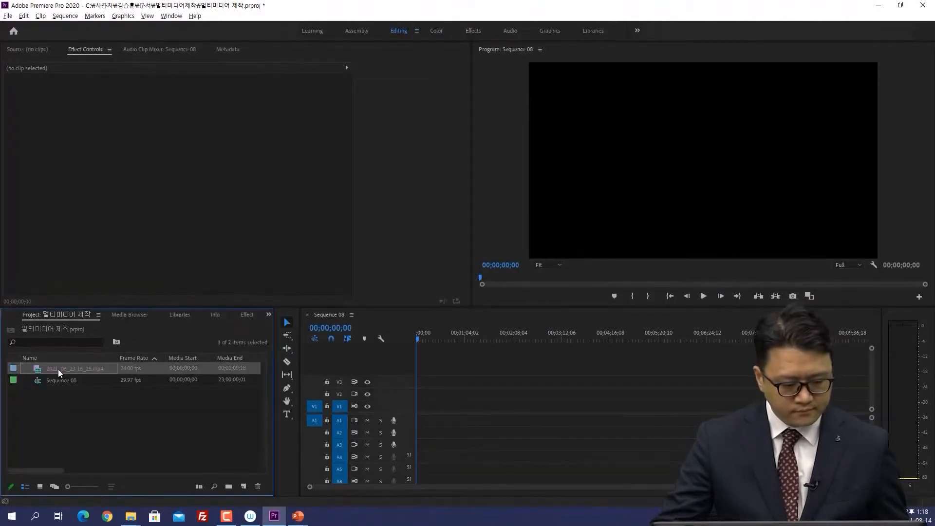
pyautogui.moveTo(58, 369); pyautogui.dragTo(423, 409)
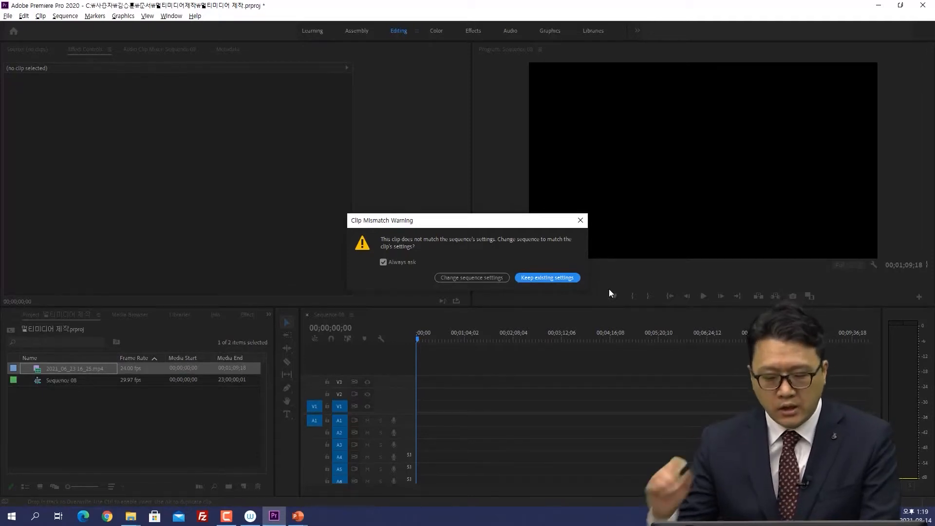
pyautogui.click(577, 279)
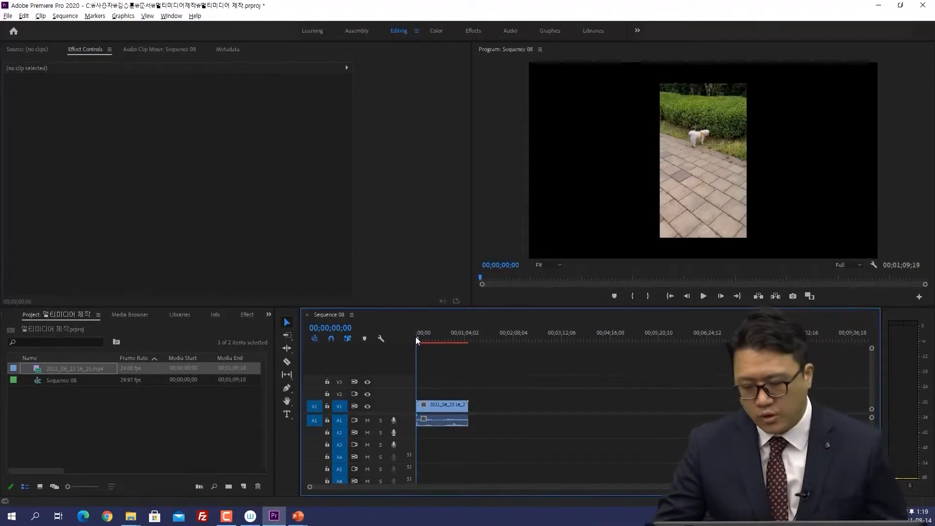
# - Mute audio track A1 and play the opening seconds of the clip from the start of the sequence
pyautogui.moveTo(425, 340)
pyautogui.mouseDown()
pyautogui.moveTo(403, 338)
pyautogui.moveTo(441, 339)
pyautogui.mouseUp()
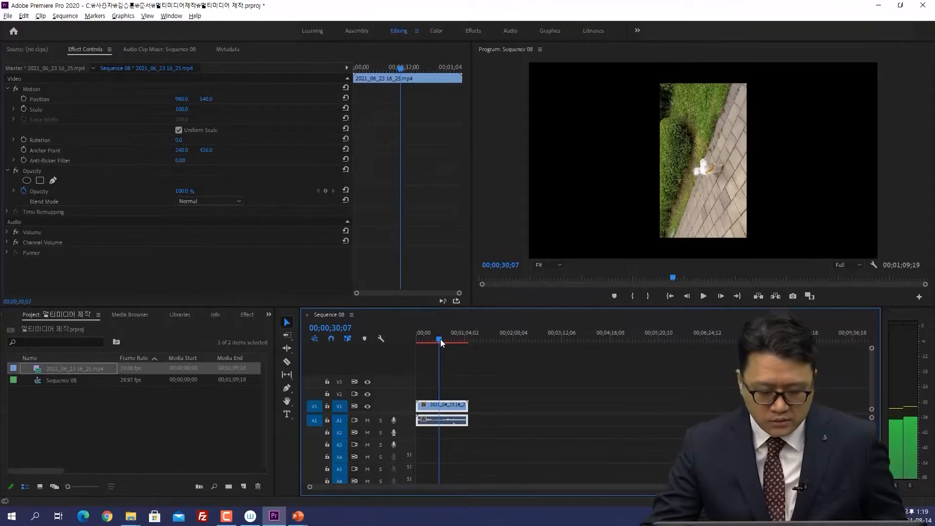
pyautogui.click(367, 419)
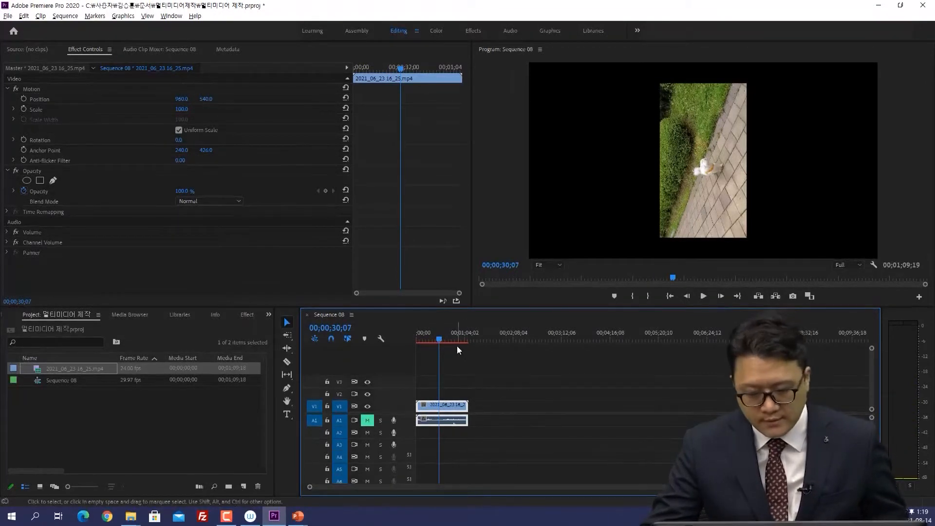
pyautogui.moveTo(440, 336); pyautogui.dragTo(413, 345)
pyautogui.press('\\')
pyautogui.press('space')
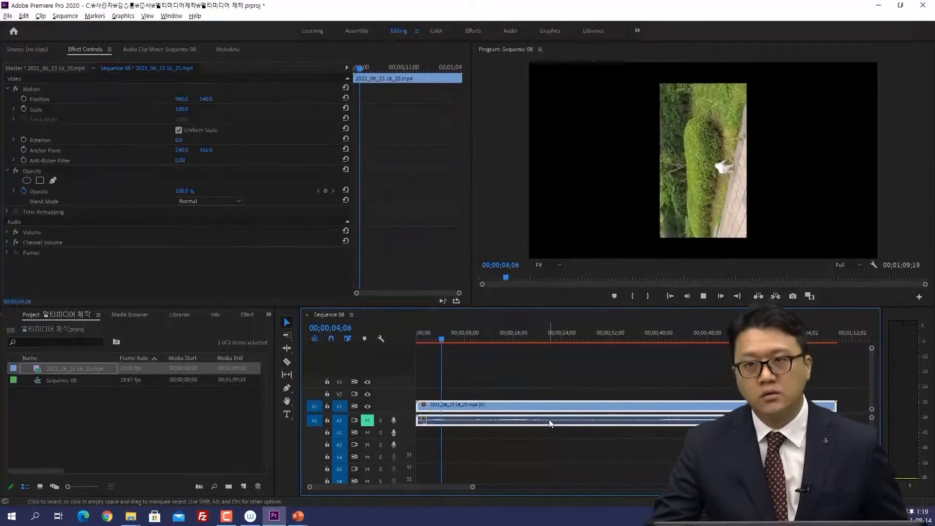
pyautogui.press('space')
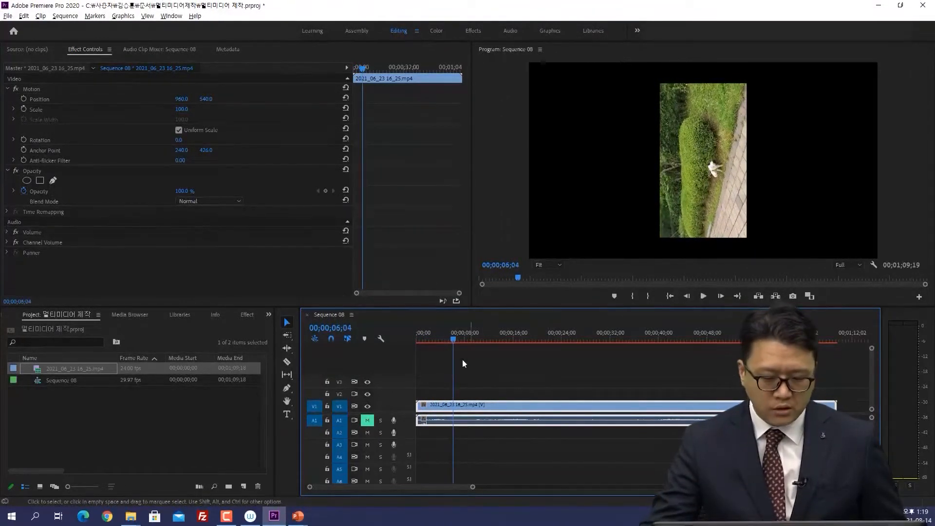
# - Step the playhead back through the clip frame by frame to about 00;00;03;26
pyautogui.press('Left')
pyautogui.press('Left')
pyautogui.press('Left')
pyautogui.press('Left')
pyautogui.press('Left')
pyautogui.press('Left')
pyautogui.press('Left')
pyautogui.press('Left')
pyautogui.press('Left')
pyautogui.press('Left')
pyautogui.press('Left')
pyautogui.press('Left')
pyautogui.press('Left')
pyautogui.press('Left')
pyautogui.press('Left')
pyautogui.press('Left')
pyautogui.press('Left')
pyautogui.press('Left')
pyautogui.press('Left')
pyautogui.press('Left')
pyautogui.press('Left')
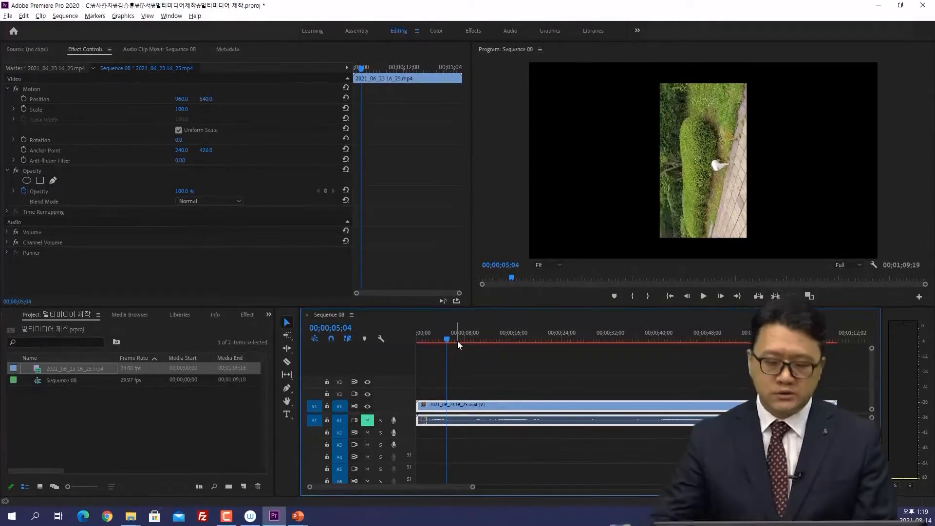
pyautogui.press('Left')
pyautogui.press('Left')
pyautogui.press('Left')
pyautogui.press('Left')
pyautogui.press('Left')
pyautogui.press('Left')
pyautogui.press('Left')
pyautogui.press('Left')
pyautogui.press('Left')
pyautogui.press('Left')
pyautogui.press('Left')
pyautogui.press('Left')
pyautogui.press('Left')
pyautogui.press('Left')
pyautogui.press('Left')
pyautogui.press('Left')
pyautogui.press('Left')
pyautogui.press('Left')
pyautogui.press('Left')
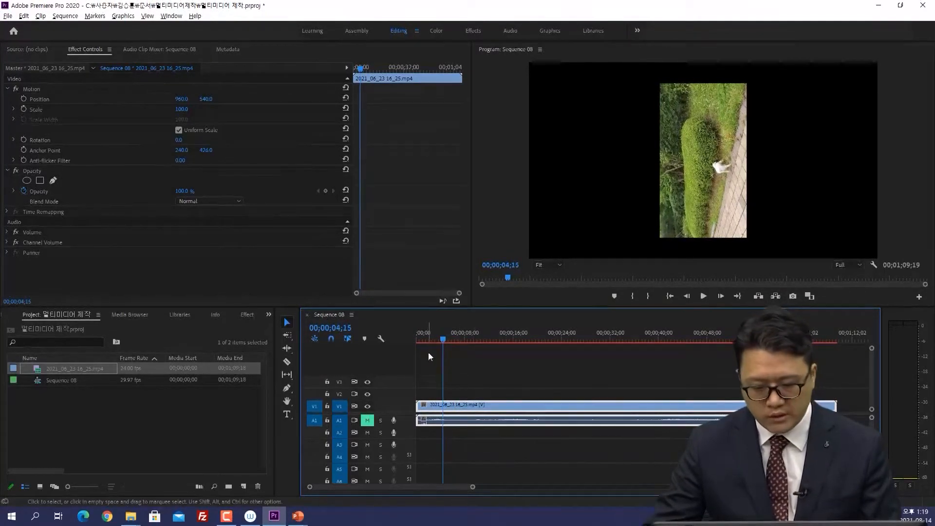
pyautogui.moveTo(441, 341)
pyautogui.mouseDown()
pyautogui.moveTo(431, 343)
pyautogui.moveTo(440, 342)
pyautogui.mouseUp()
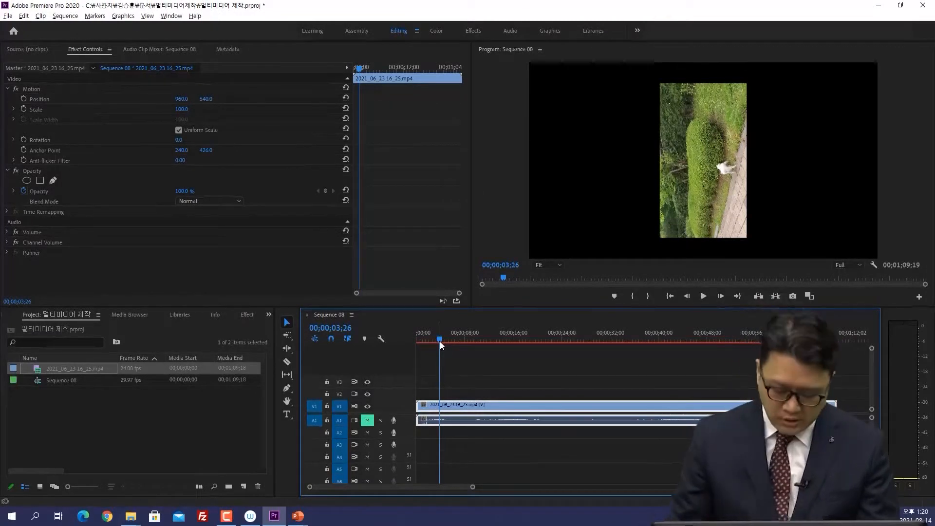
pyautogui.press('Right')
pyautogui.press('Right')
pyautogui.press('Right')
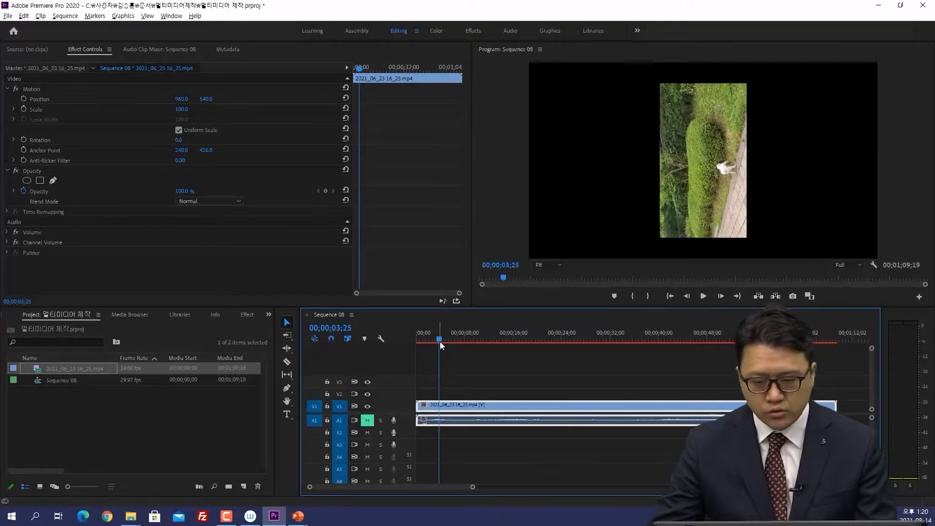
# - Examine the clip frame by frame in both directions, bringing the playhead to 00;00;04;20
pyautogui.click(476, 388)
pyautogui.click(479, 404)
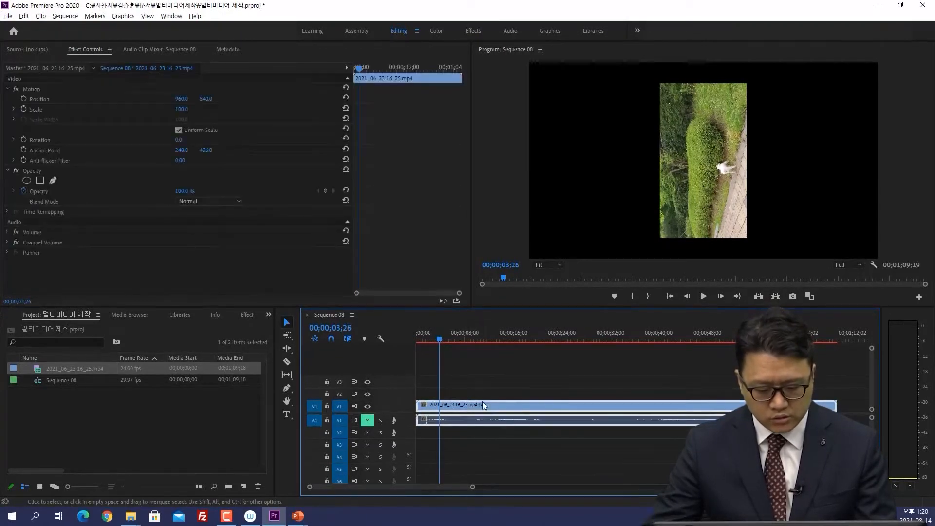
pyautogui.press('Right')
pyautogui.press('Right')
pyautogui.press('Right')
pyautogui.press('Right')
pyautogui.press('Right')
pyautogui.press('Right')
pyautogui.press('Right')
pyautogui.press('Right')
pyautogui.press('Right')
pyautogui.press('Right')
pyautogui.press('Right')
pyautogui.press('Right')
pyautogui.press('Right')
pyautogui.press('Right')
pyautogui.press('Right')
pyautogui.press('Right')
pyautogui.press('Right')
pyautogui.press('Right')
pyautogui.press('Right')
pyautogui.press('Right')
pyautogui.press('Left')
pyautogui.press('Left')
pyautogui.press('Left')
pyautogui.press('Left')
pyautogui.press('Left')
pyautogui.press('=')
pyautogui.press('=')
pyautogui.press('=')
pyautogui.press('Left')
pyautogui.press('Left')
pyautogui.press('Right')
pyautogui.press('Right')
pyautogui.press('Right')
pyautogui.press('Right')
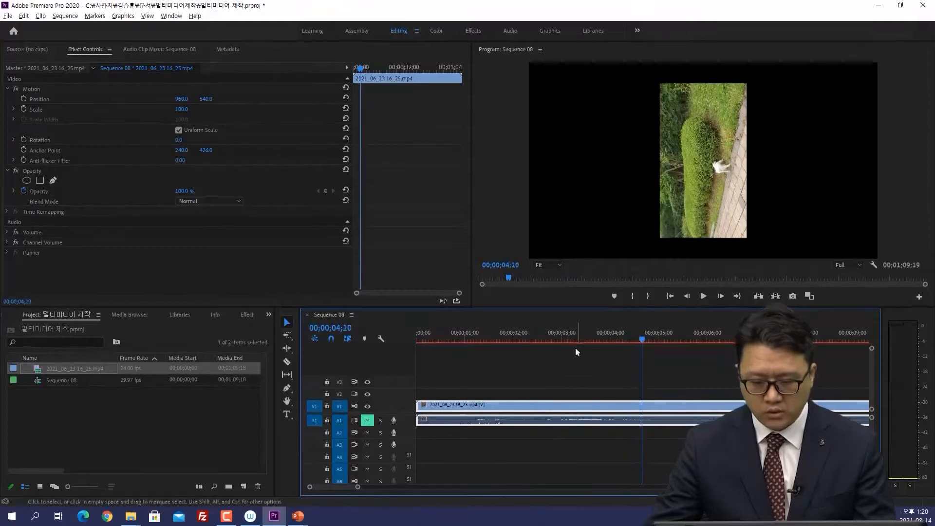
# - Split the clip at 00;00;02;21 with the Razor tool
pyautogui.press('Left')
pyautogui.press('Left')
pyautogui.press('Left')
pyautogui.press('Left')
pyautogui.press('Left')
pyautogui.press('Left')
pyautogui.press('Left')
pyautogui.press('Left')
pyautogui.press('Left')
pyautogui.press('Left')
pyautogui.press('Left')
pyautogui.press('Left')
pyautogui.press('Left')
pyautogui.press('Left')
pyautogui.press('Left')
pyautogui.press('Left')
pyautogui.press('Left')
pyautogui.press('Left')
pyautogui.press('Left')
pyautogui.press('Left')
pyautogui.press('Left')
pyautogui.press('Left')
pyautogui.moveTo(583, 341); pyautogui.dragTo(536, 353)
pyautogui.press('Right')
pyautogui.press('Right')
pyautogui.press('Right')
pyautogui.press('Right')
pyautogui.press('Right')
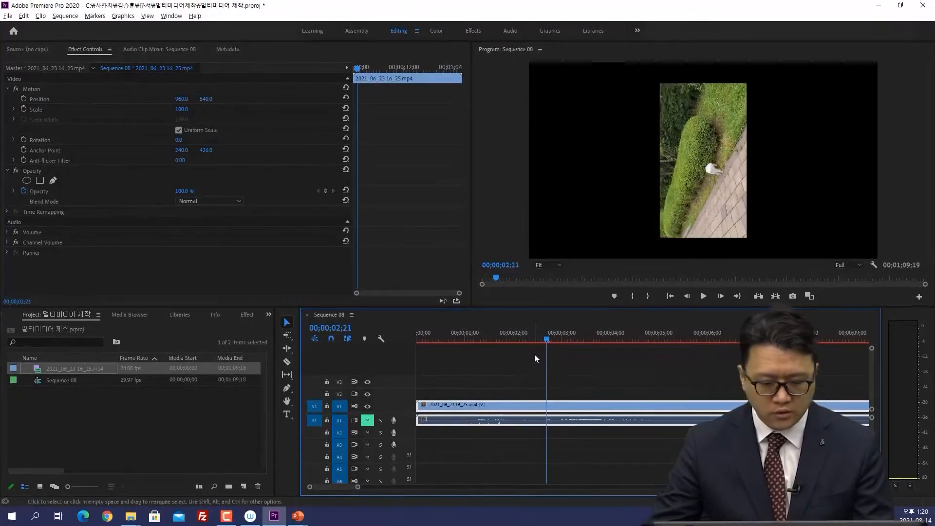
pyautogui.click(286, 363)
pyautogui.click(548, 407)
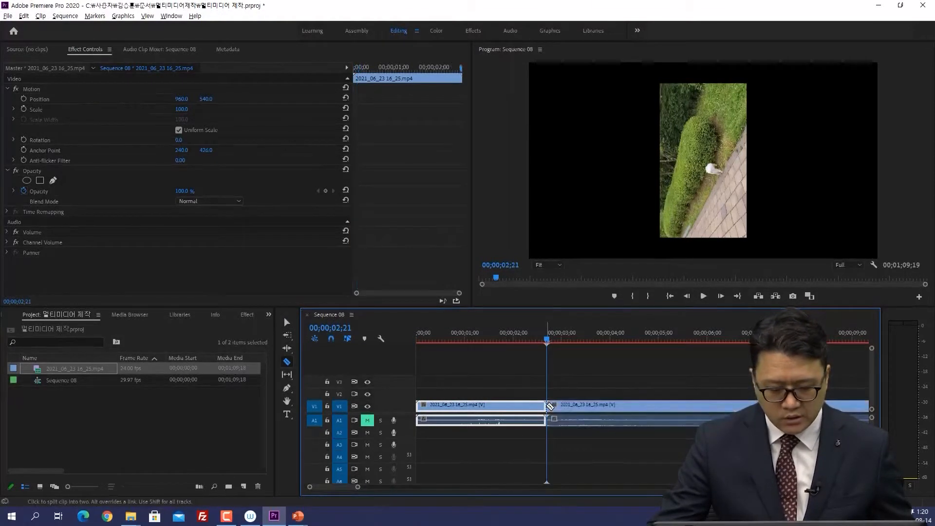
# - Delete the short opening segment before the cut, leaving its gap in the timeline
pyautogui.click(288, 324)
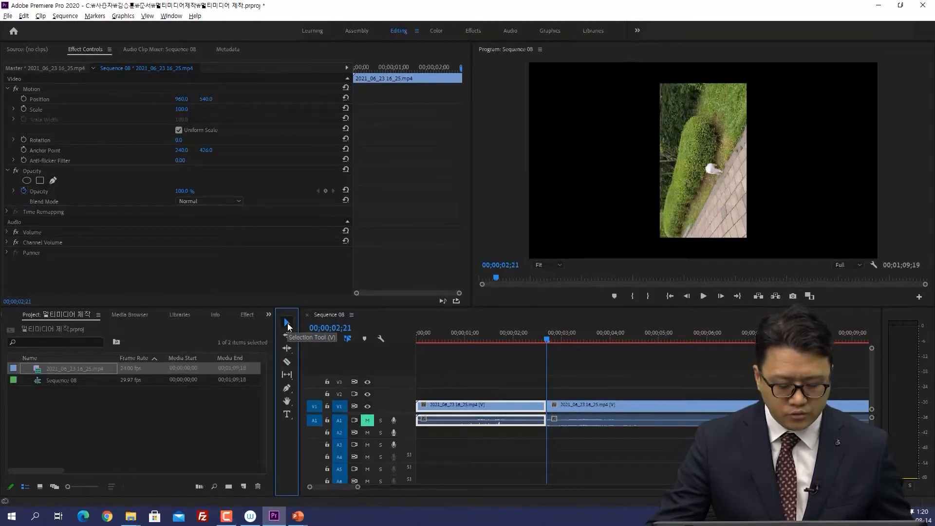
pyautogui.click(492, 405)
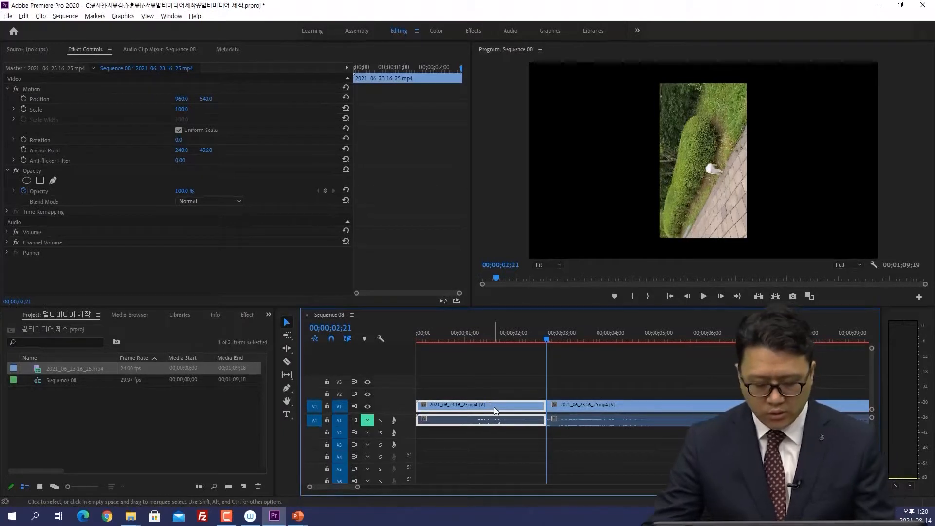
pyautogui.press('Delete')
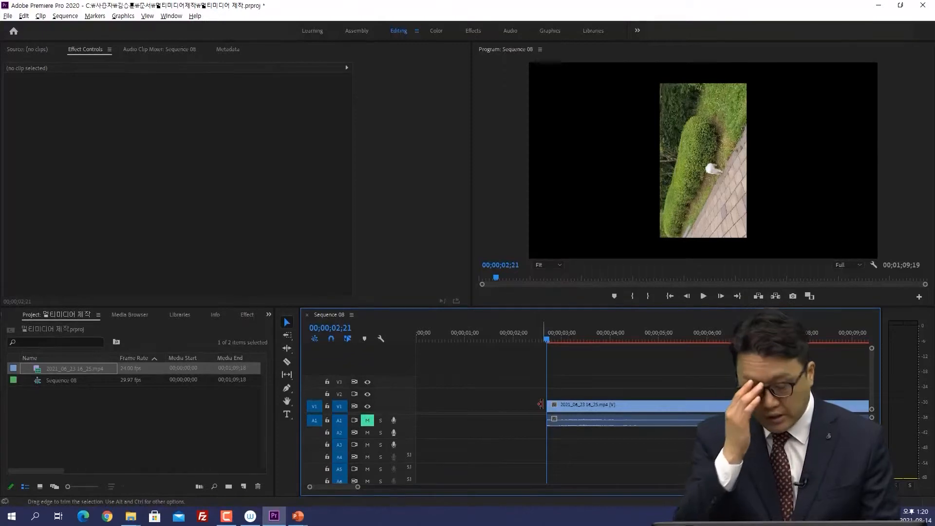
# - Split the remaining clip at 00;00;34;03 and again at 00;00;42;04 with the Razor tool
pyautogui.moveTo(548, 339); pyautogui.dragTo(556, 380)
pyautogui.press('-')
pyautogui.press('-')
pyautogui.moveTo(520, 340); pyautogui.dragTo(761, 364)
pyautogui.press('-')
pyautogui.press('-')
pyautogui.moveTo(510, 340)
pyautogui.mouseDown()
pyautogui.moveTo(540, 337)
pyautogui.moveTo(521, 347)
pyautogui.mouseUp()
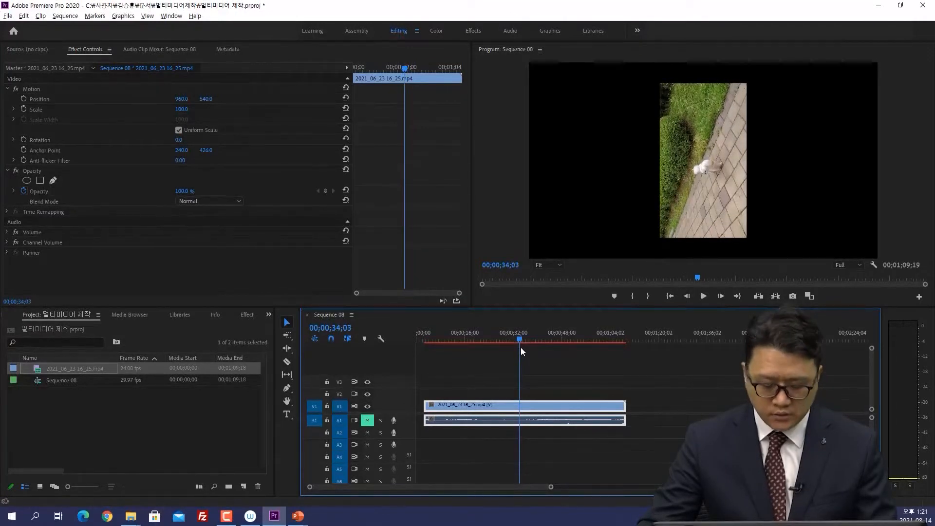
pyautogui.click(287, 361)
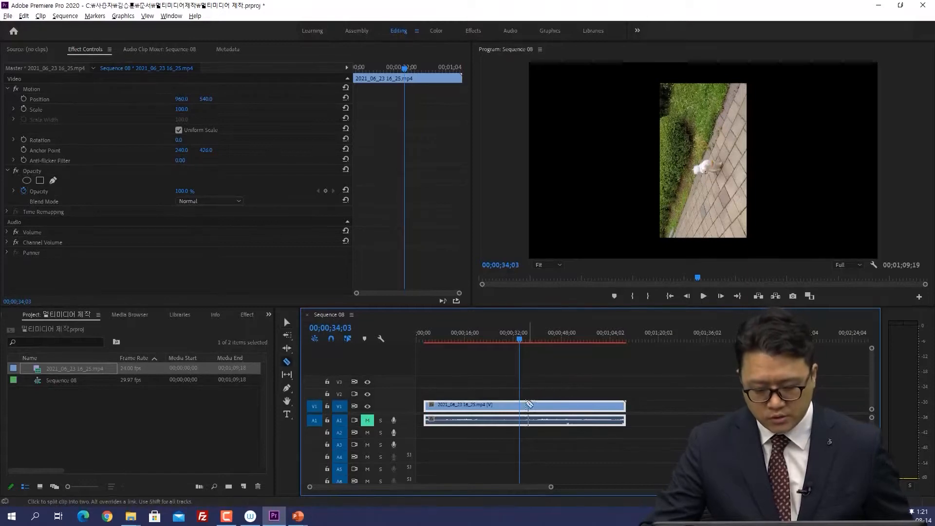
pyautogui.click(520, 405)
pyautogui.moveTo(523, 341); pyautogui.dragTo(547, 343)
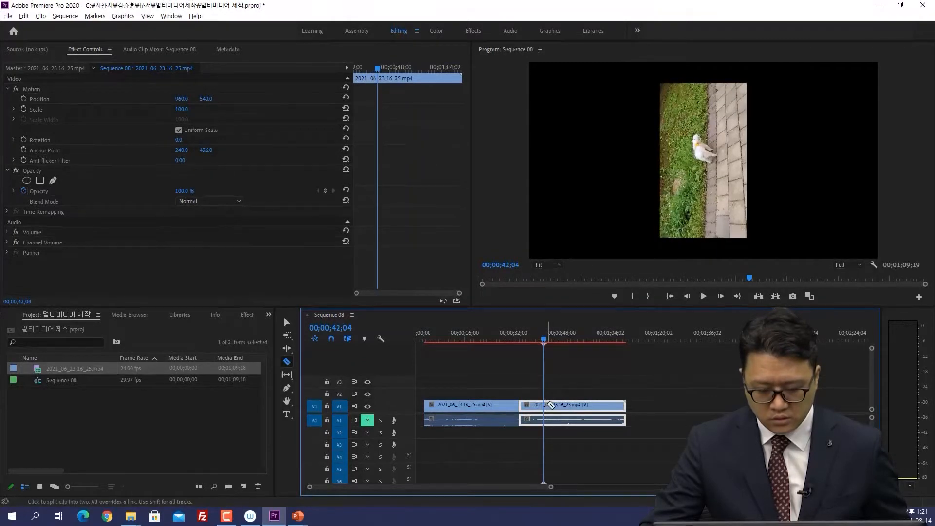
pyautogui.click(545, 405)
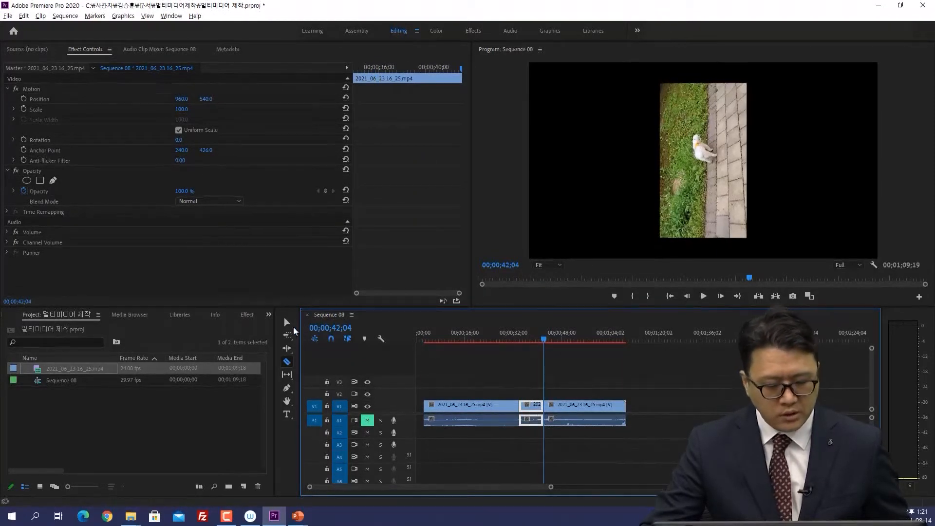
# - Delete the short middle segment and move the last segment back against the preceding one to close the gap
pyautogui.click(287, 322)
pyautogui.click(532, 410)
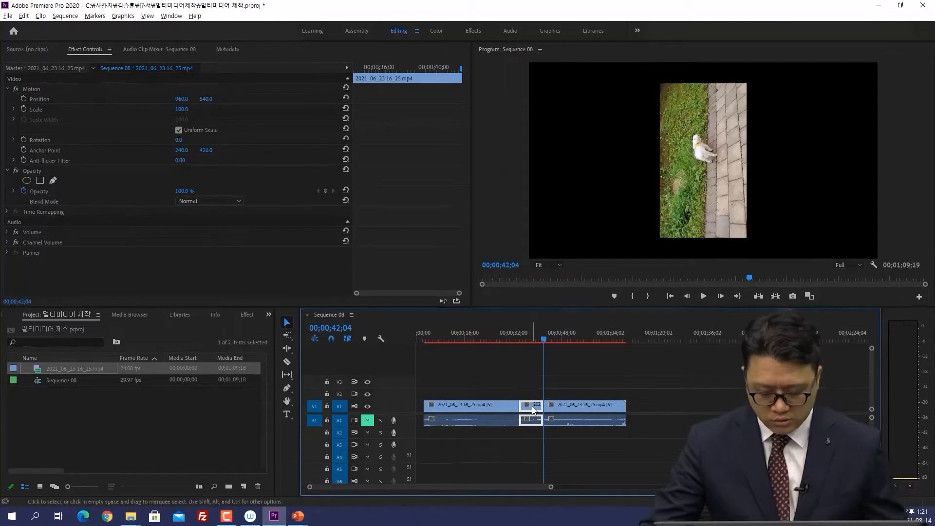
pyautogui.press('Delete')
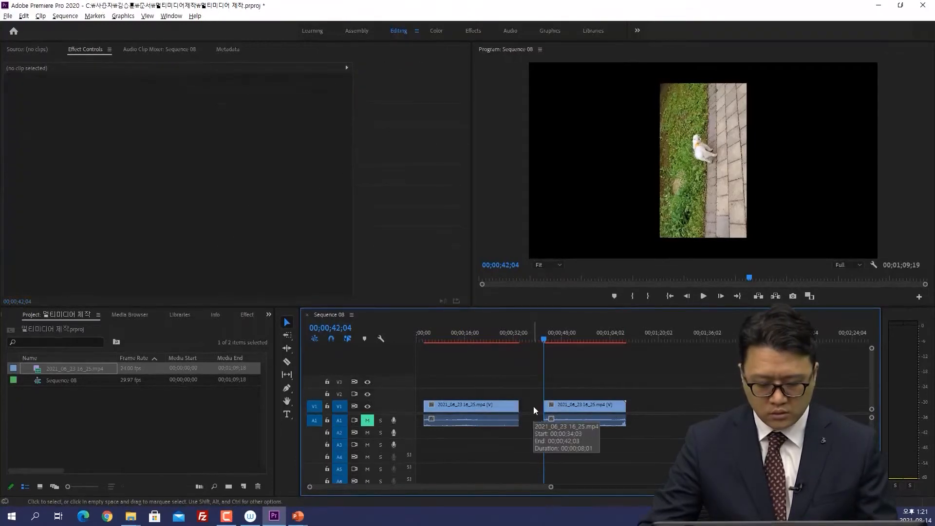
pyautogui.click(573, 408)
pyautogui.moveTo(572, 408); pyautogui.dragTo(553, 411)
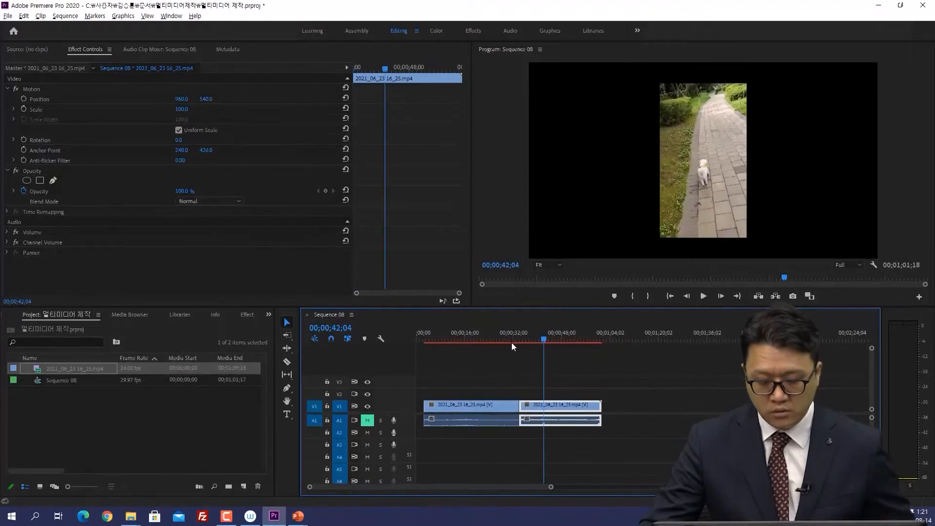
# - Play the sequence across the join between the two segments to check the cut
pyautogui.click(503, 340)
pyautogui.press('space')
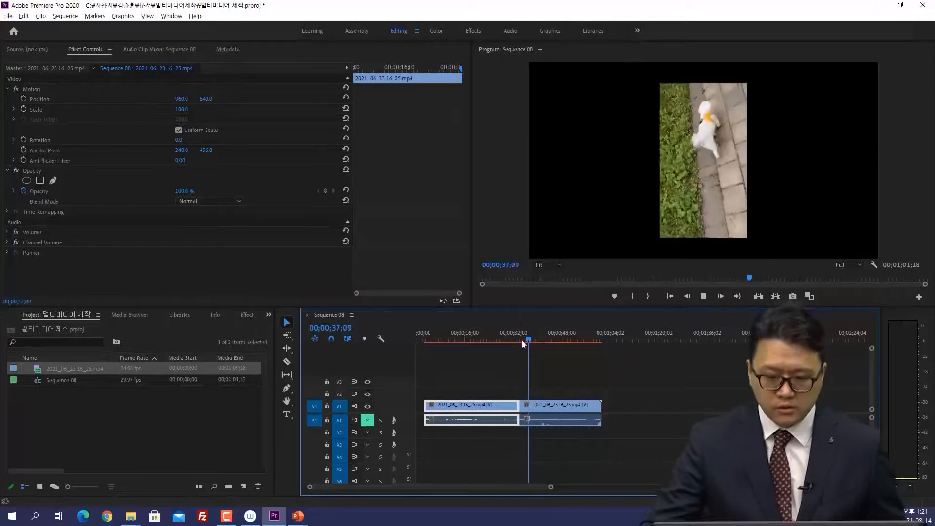
pyautogui.press('space')
# - Delete both remaining clip segments from the timeline
pyautogui.moveTo(661, 388); pyautogui.dragTo(457, 431)
pyautogui.press('Delete')
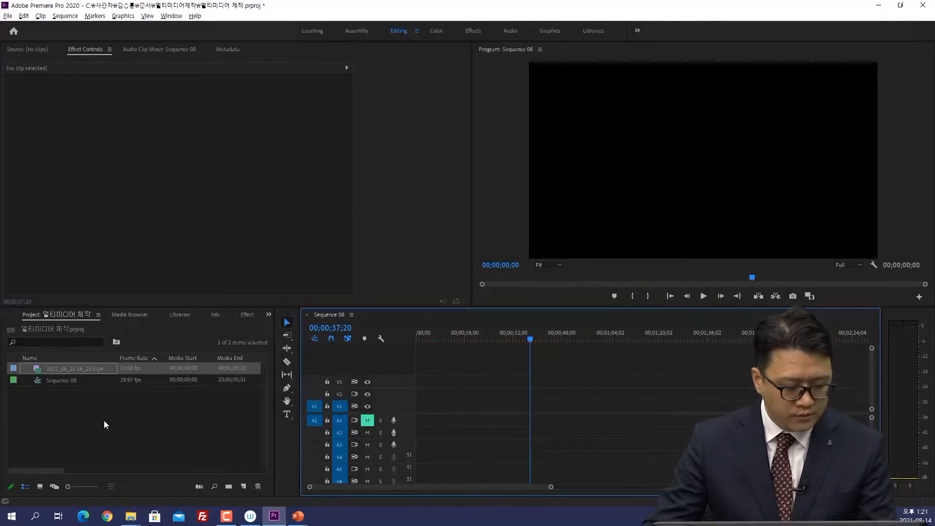
# - Import 20210814_055631.mp4, place it at the start of track V1 keeping the existing sequence settings, and scrub to 00;00;08;01
pyautogui.click(104, 421)
pyautogui.doubleClick(104, 420)
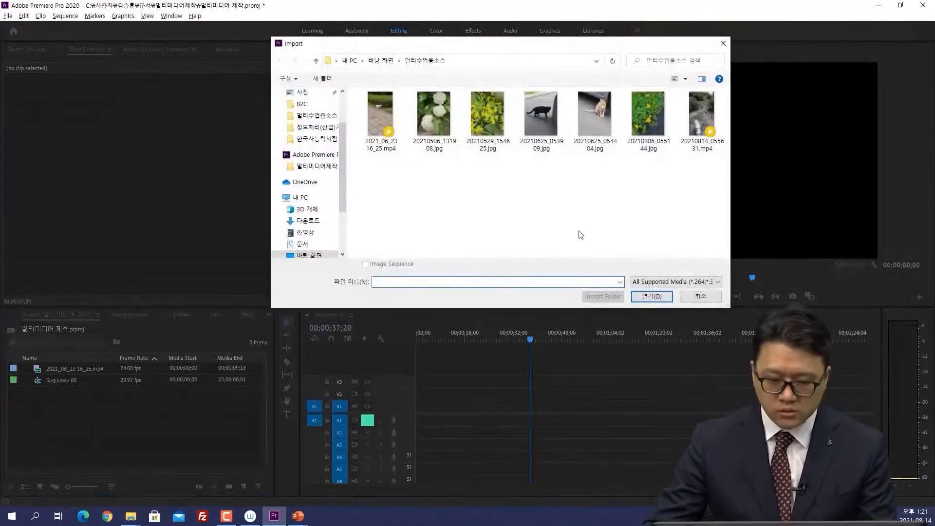
pyautogui.doubleClick(695, 120)
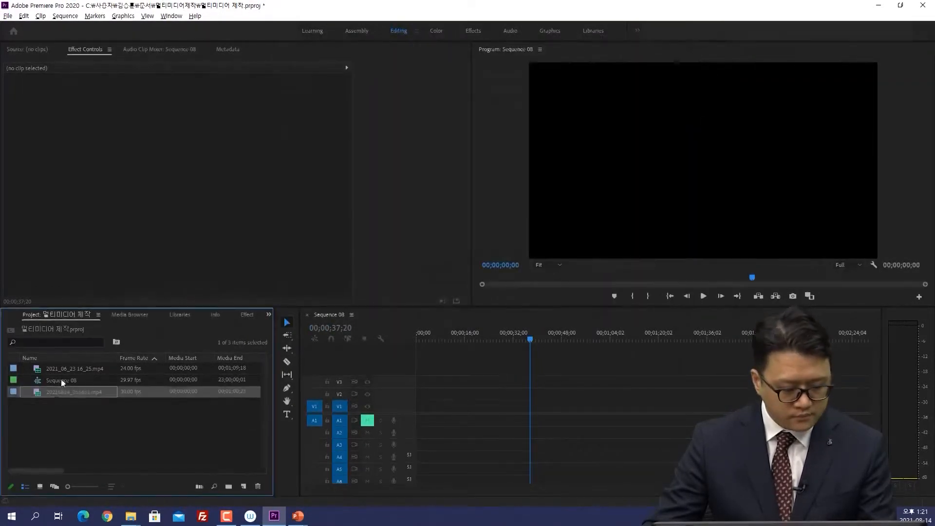
pyautogui.moveTo(55, 393); pyautogui.dragTo(395, 414)
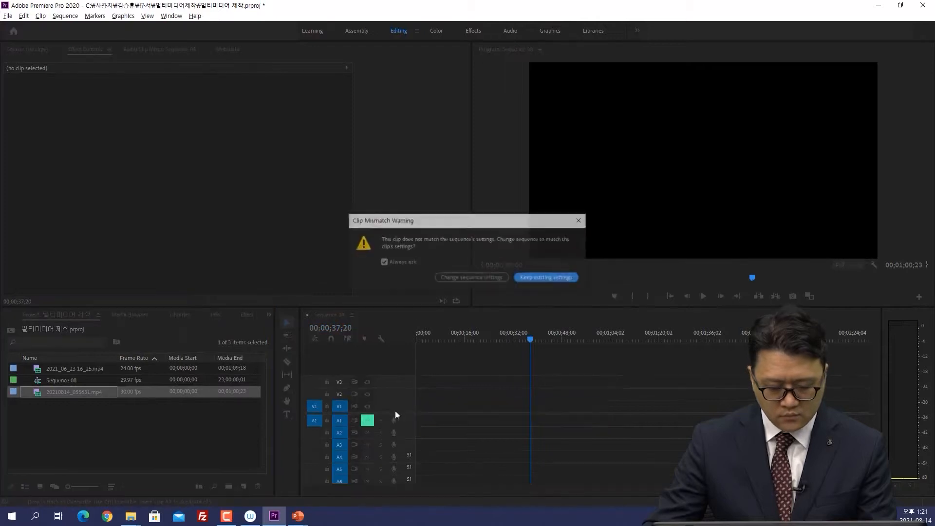
pyautogui.click(547, 277)
pyautogui.moveTo(492, 338); pyautogui.dragTo(442, 338)
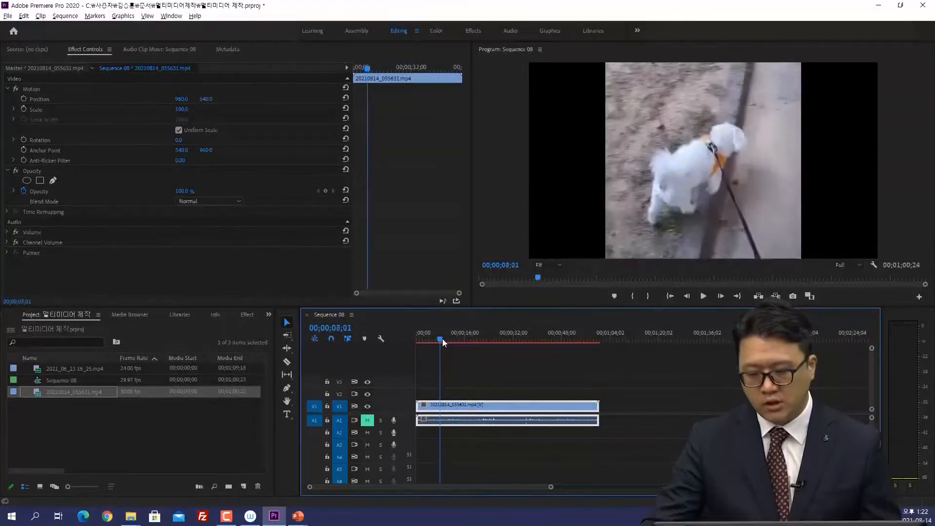
# - Cut the 20210814_055631.mp4 clip on the timeline with the Razor tool at 00;00;05;03 and at about 00;00;08;06
pyautogui.moveTo(440, 340); pyautogui.dragTo(426, 344)
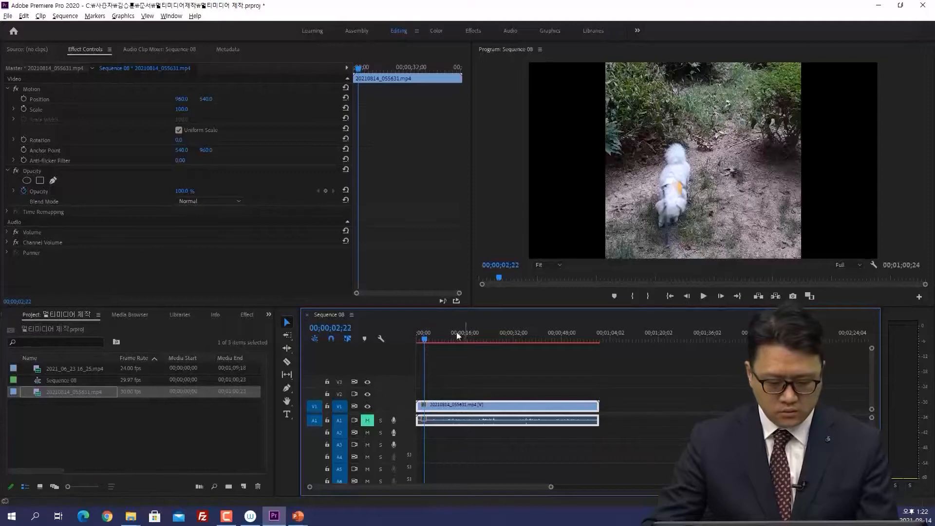
pyautogui.press('space')
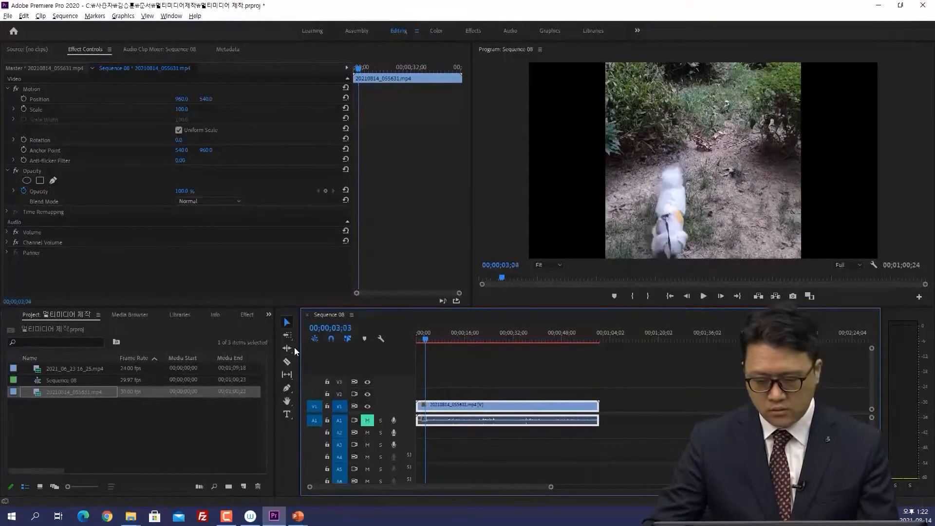
pyautogui.click(287, 361)
pyautogui.click(431, 405)
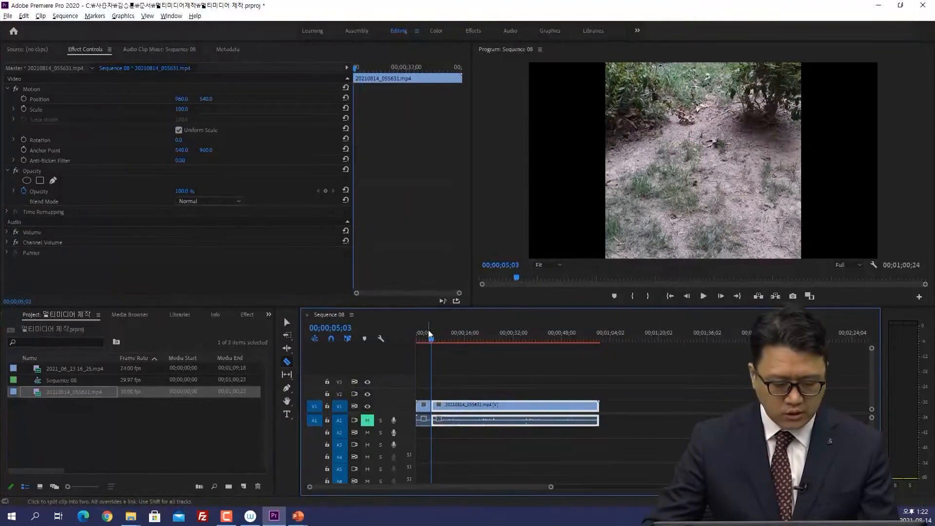
pyautogui.click(435, 342)
pyautogui.press('space')
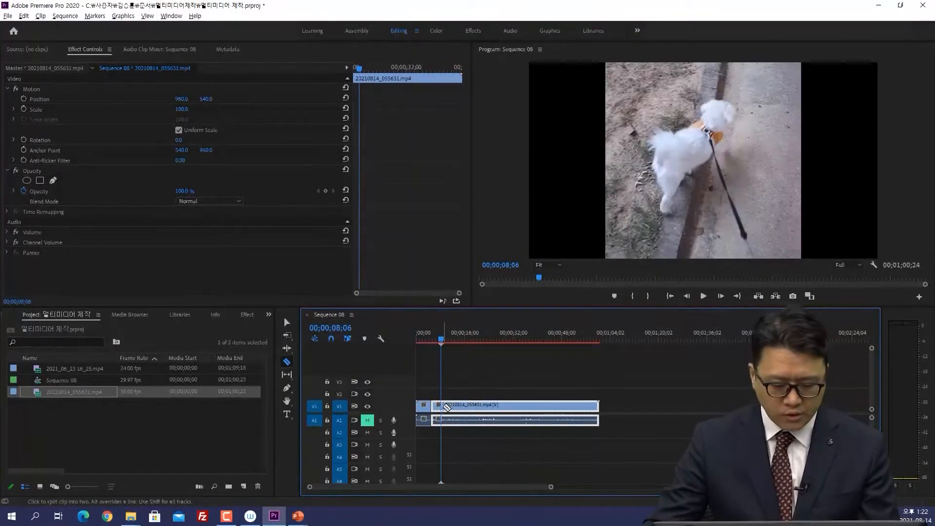
pyautogui.click(447, 408)
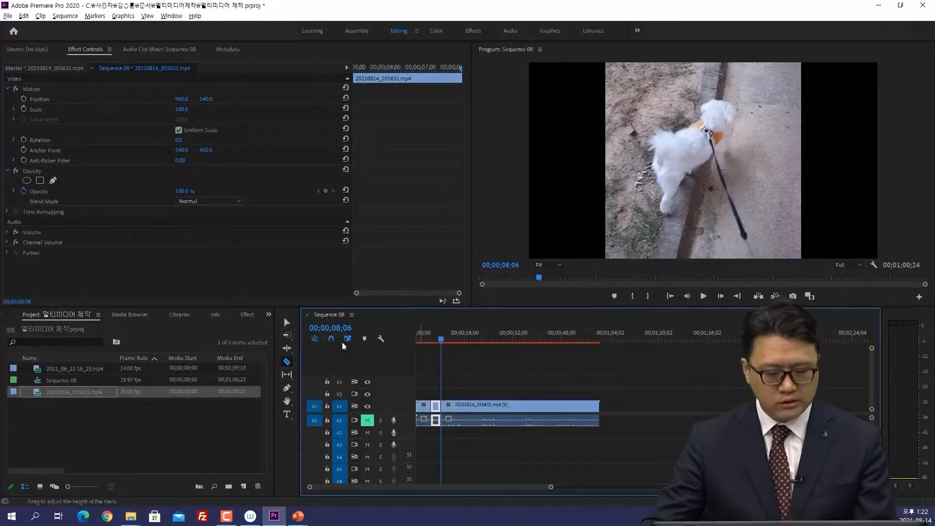
# - Delete the short middle segment and move the last segment back against the first one to close the gap
pyautogui.click(286, 322)
pyautogui.click(437, 405)
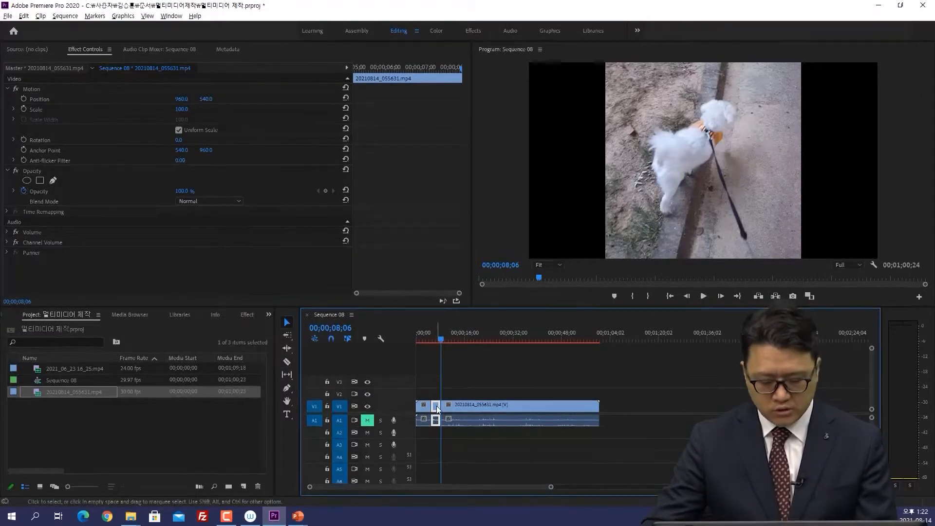
pyautogui.press('Delete')
pyautogui.moveTo(466, 405); pyautogui.dragTo(456, 405)
# - Play the sequence across the join between the two segments to check the cut
pyautogui.moveTo(445, 338); pyautogui.dragTo(423, 349)
pyautogui.press('space')
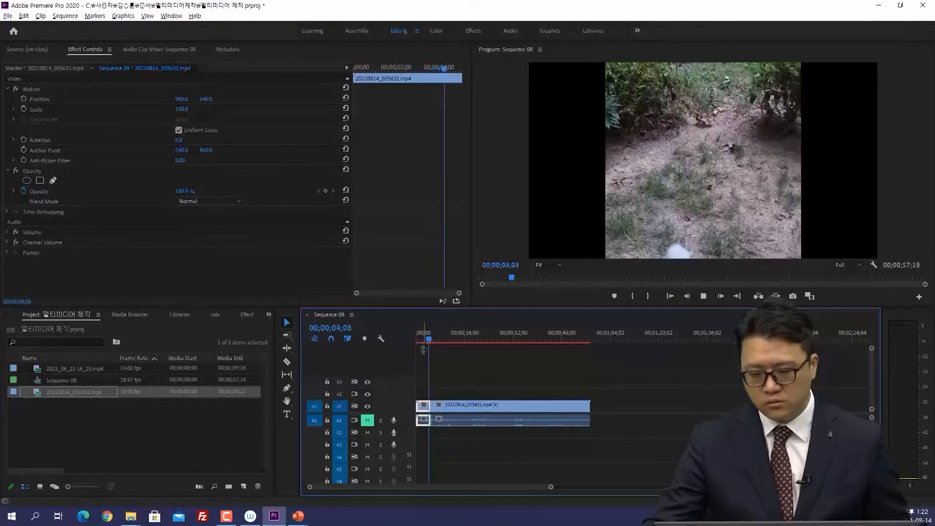
pyautogui.press('space')
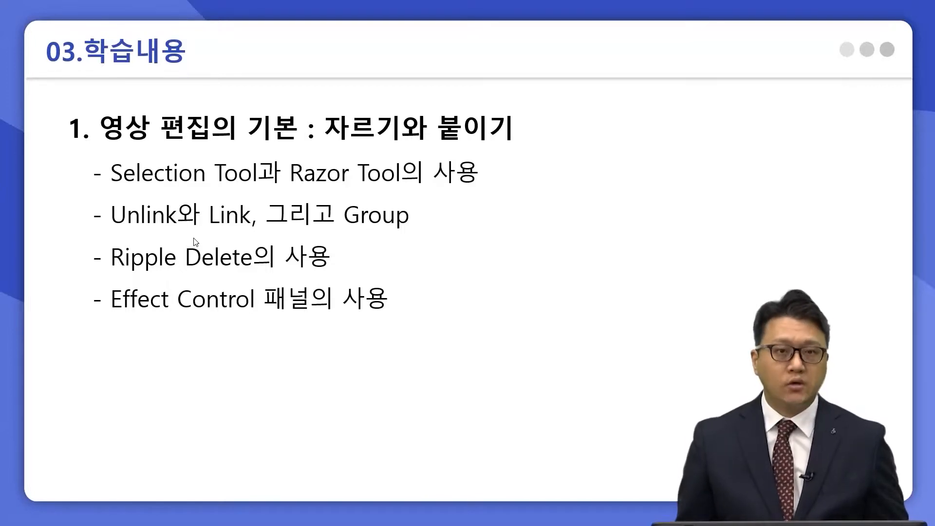
# - Switch back to Premiere Pro and unlink the video and audio of the long second segment
pyautogui.hotkey('alt', 'Tab')
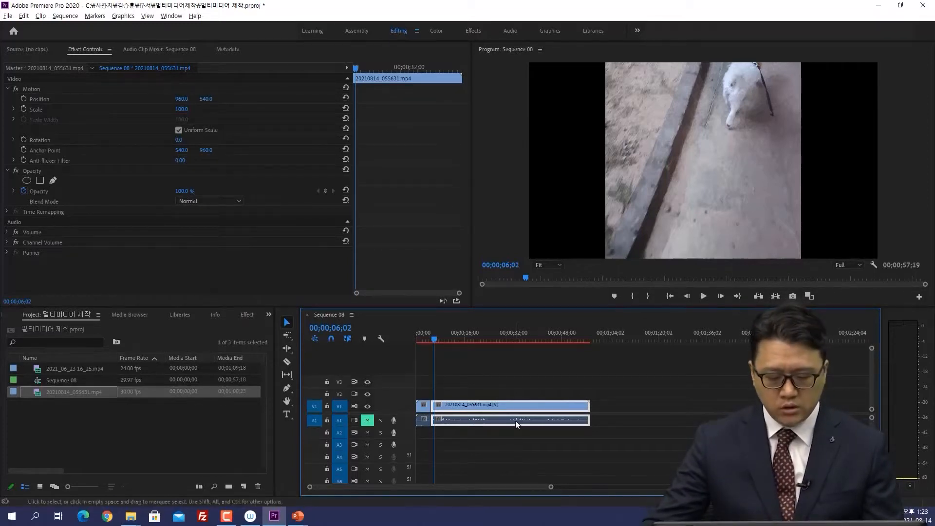
pyautogui.click(519, 391)
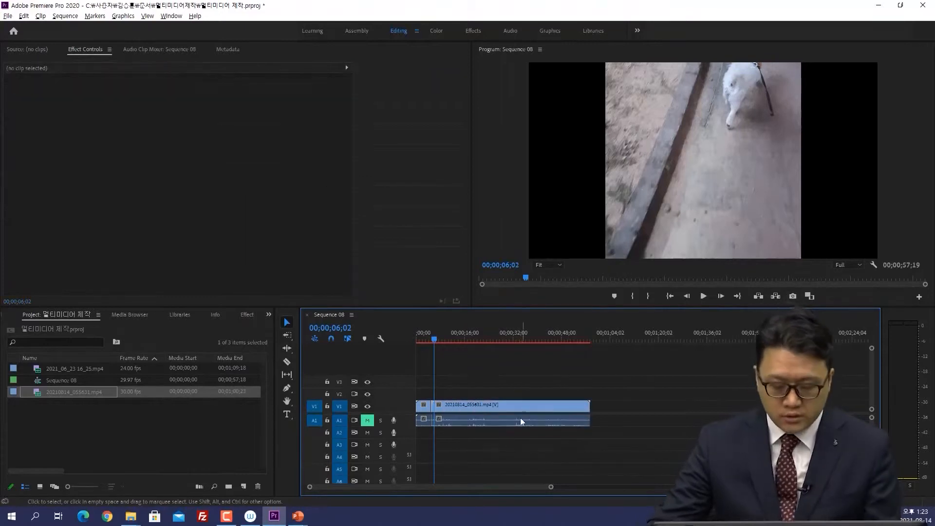
pyautogui.click(512, 419)
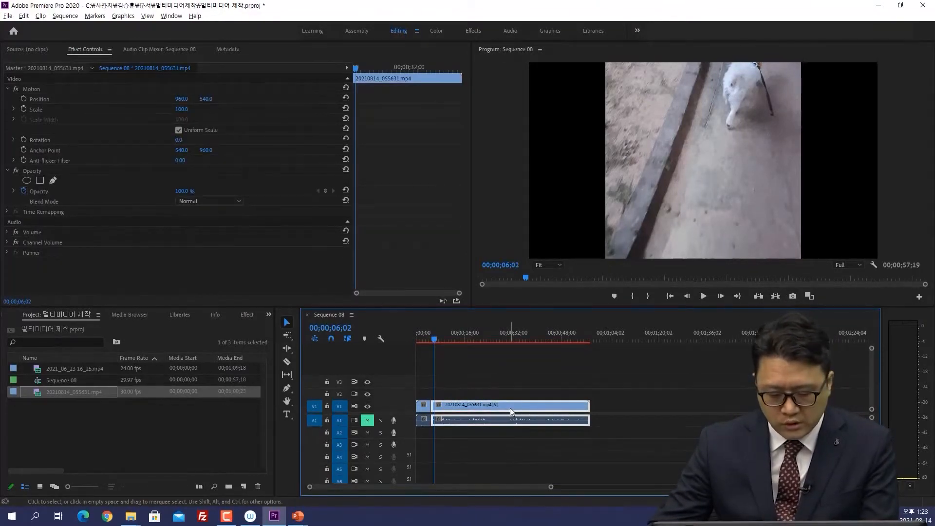
pyautogui.rightClick(510, 407)
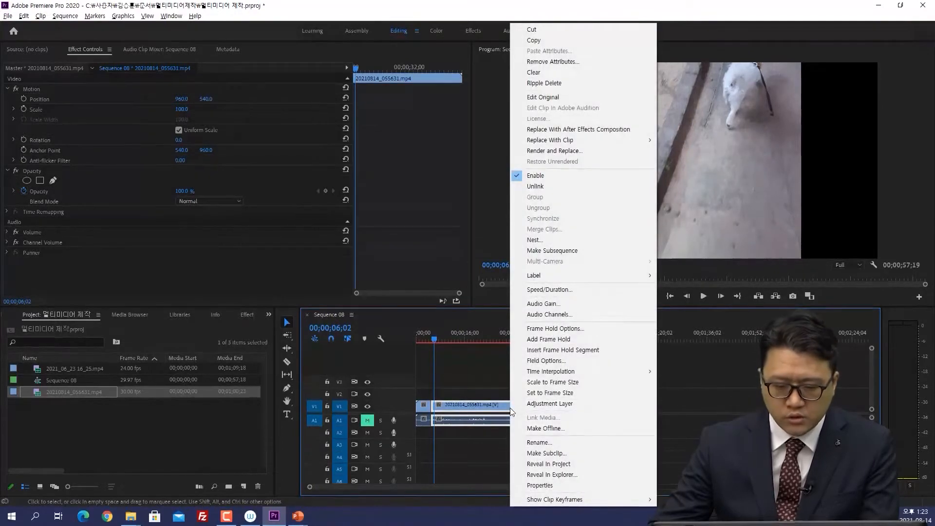
pyautogui.click(557, 190)
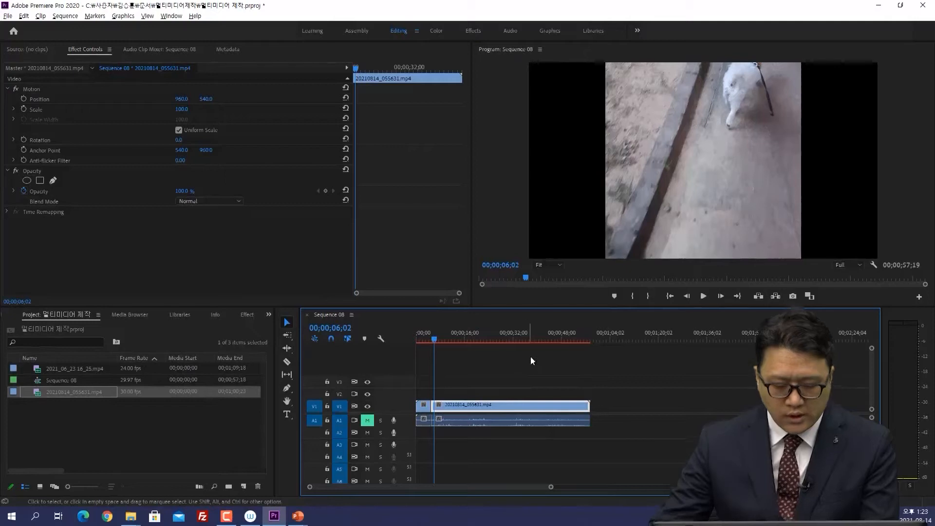
# - Select the short first segment by its video and by its audio to check that they are still linked
pyautogui.click(424, 405)
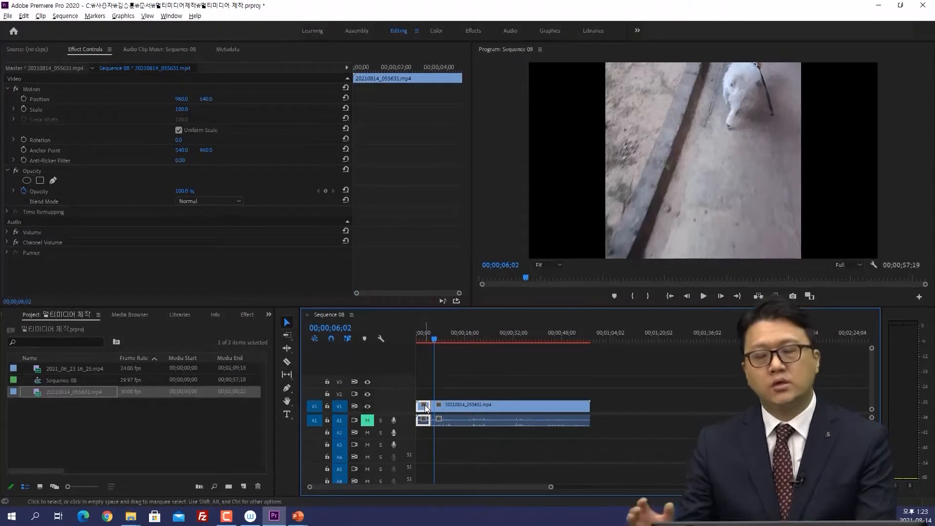
pyautogui.click(425, 458)
pyautogui.click(424, 423)
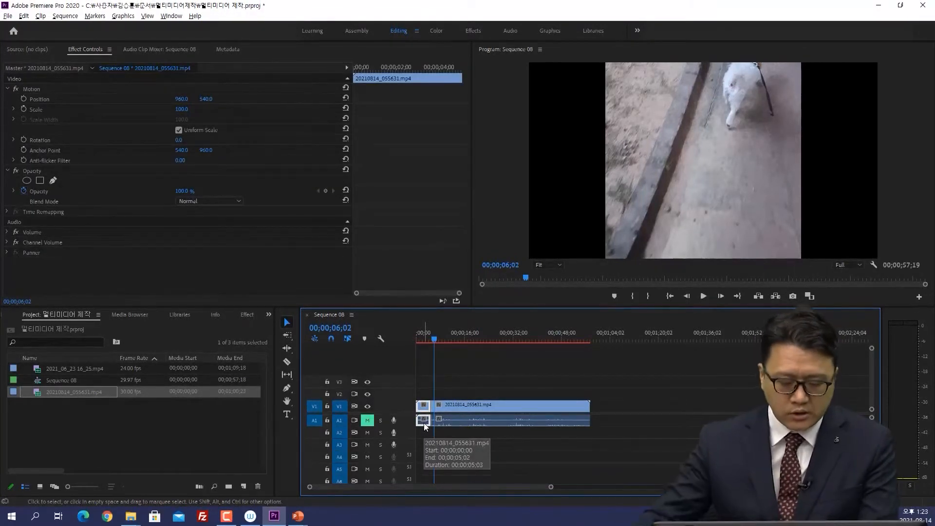
# - Delete only the unlinked audio of the second segment and undo the deletion
pyautogui.click(519, 406)
pyautogui.keyDown('alt'); pyautogui.click(520, 420); pyautogui.keyUp('alt')
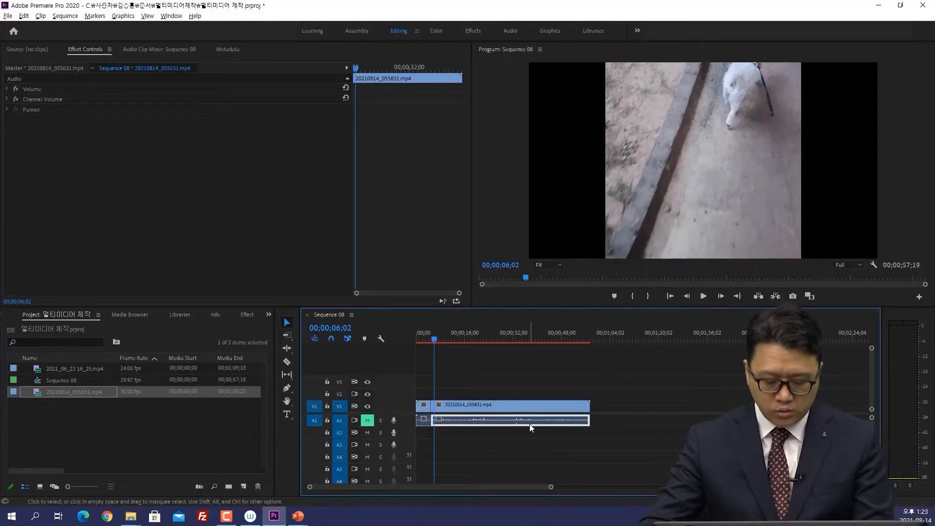
pyautogui.press('Delete')
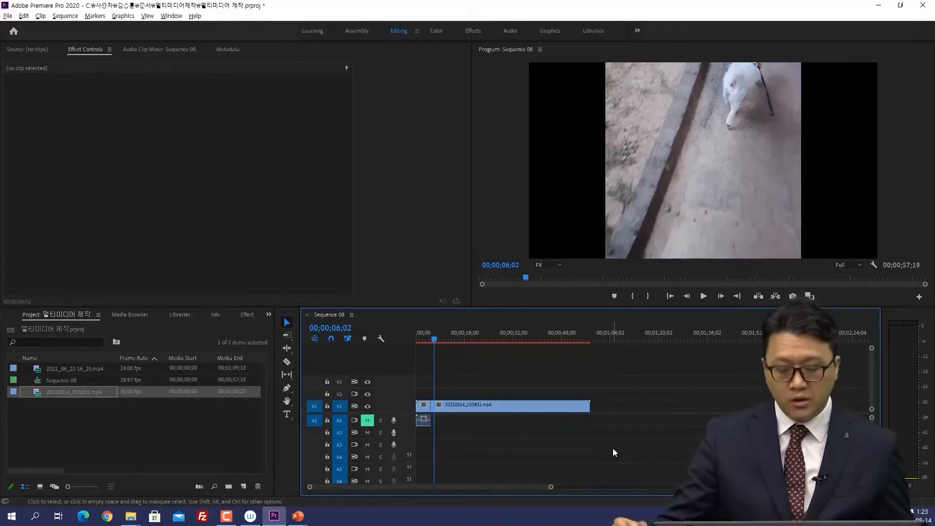
pyautogui.hotkey('ctrl', 'z')
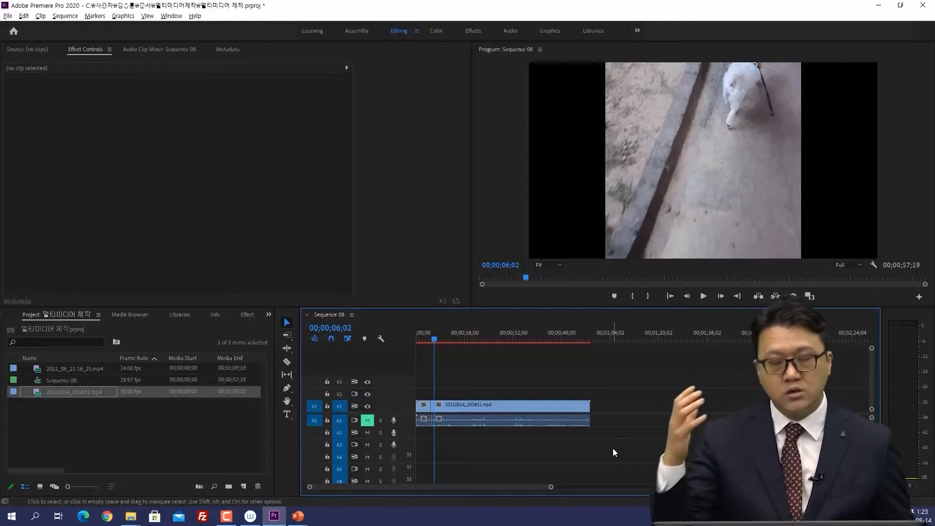
# - Delete only the unlinked video of the second segment and undo the deletion
pyautogui.click(536, 410)
pyautogui.press('Delete')
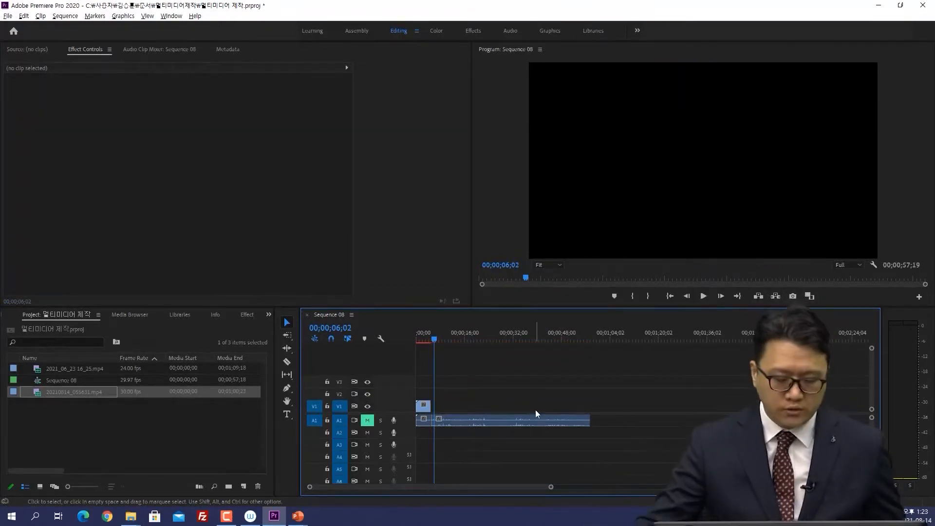
pyautogui.hotkey('ctrl', 'z')
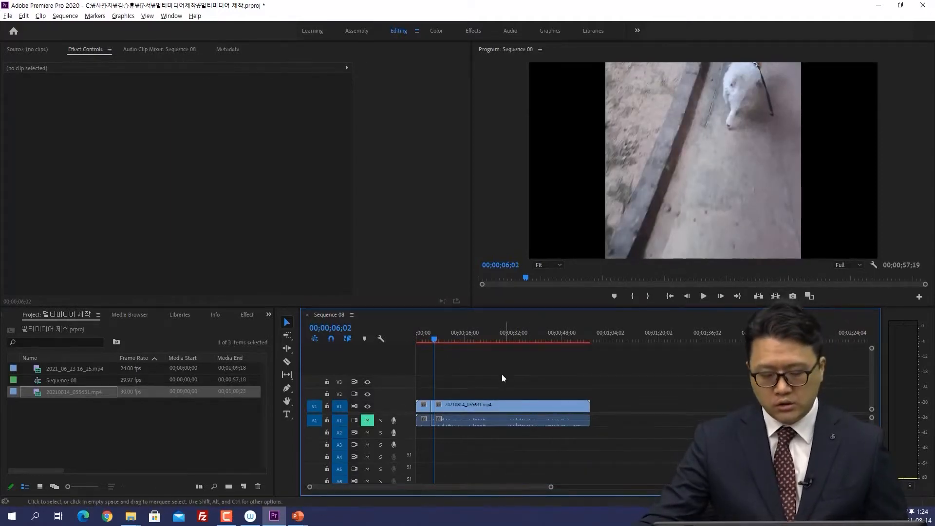
# - Link the second segment's video and audio together again
pyautogui.moveTo(623, 389); pyautogui.dragTo(545, 405)
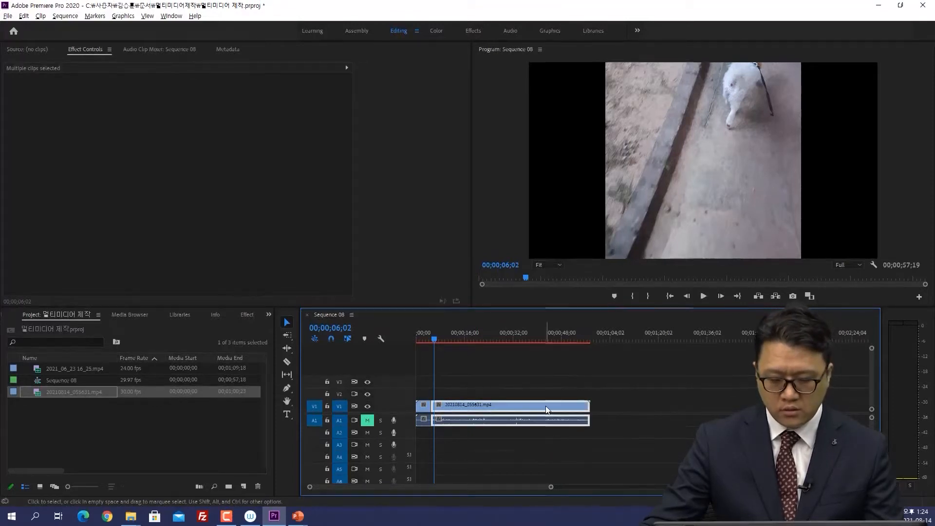
pyautogui.rightClick(545, 405)
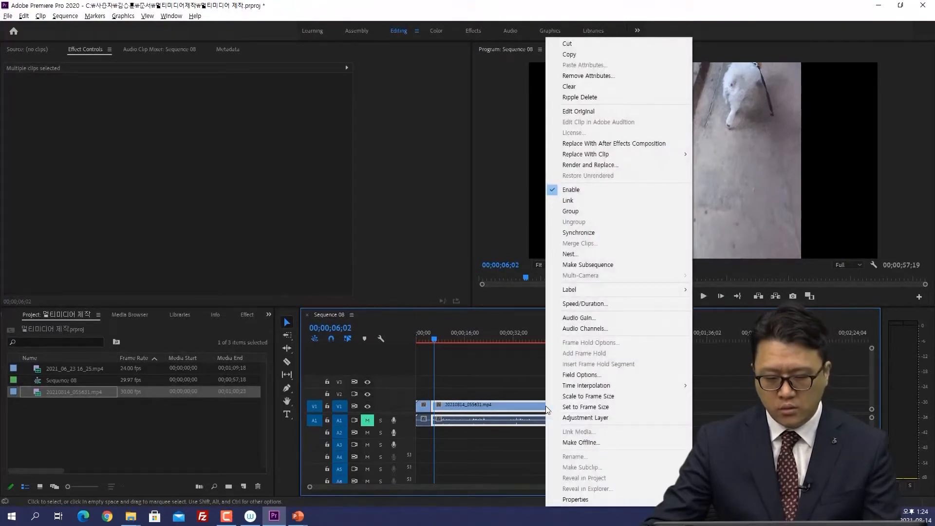
pyautogui.click(586, 202)
# - Shift the relinked segment about 1 second later, scrub to 00;00;26;06, and move the segment back against the first one
pyautogui.click(477, 396)
pyautogui.moveTo(477, 400); pyautogui.dragTo(502, 413)
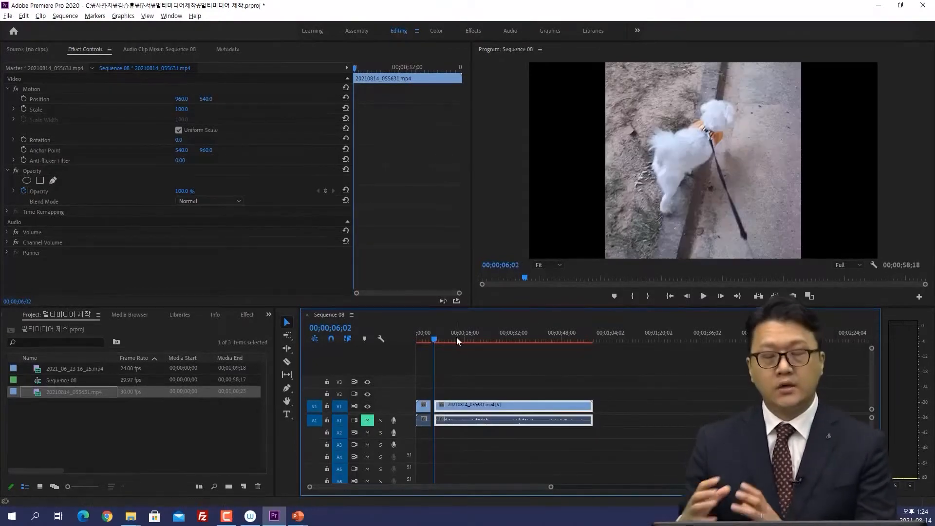
pyautogui.moveTo(474, 335); pyautogui.dragTo(495, 336)
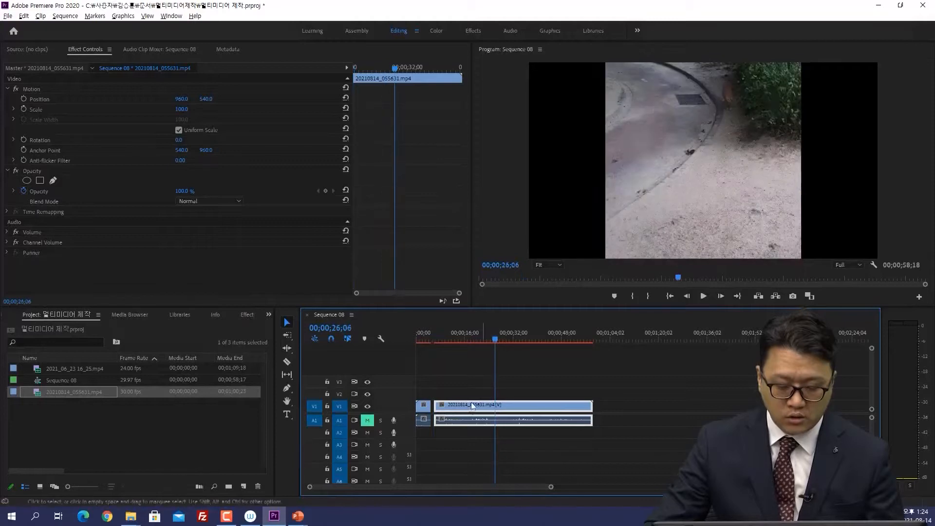
pyautogui.moveTo(466, 406); pyautogui.dragTo(462, 405)
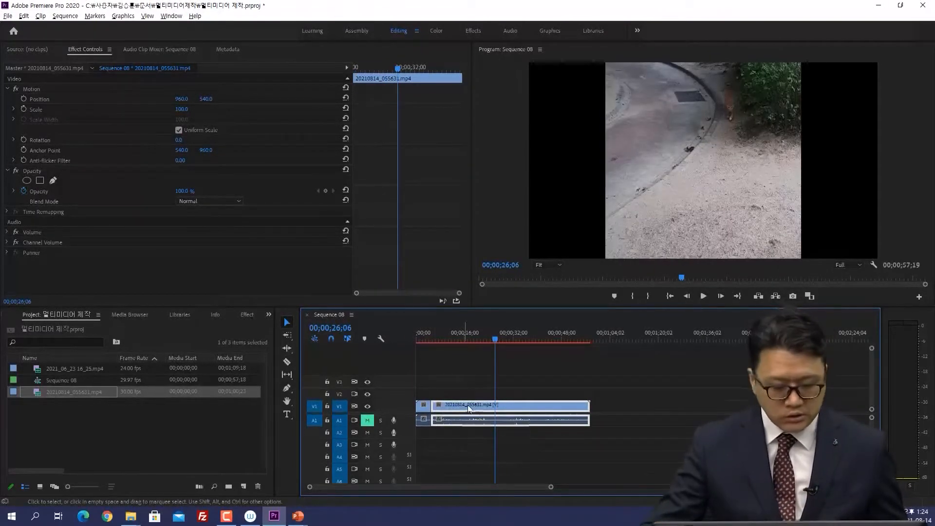
# - Cut the long second segment with the Razor tool slightly after 00;00;26;06 and return to the Selection tool
pyautogui.press('c')
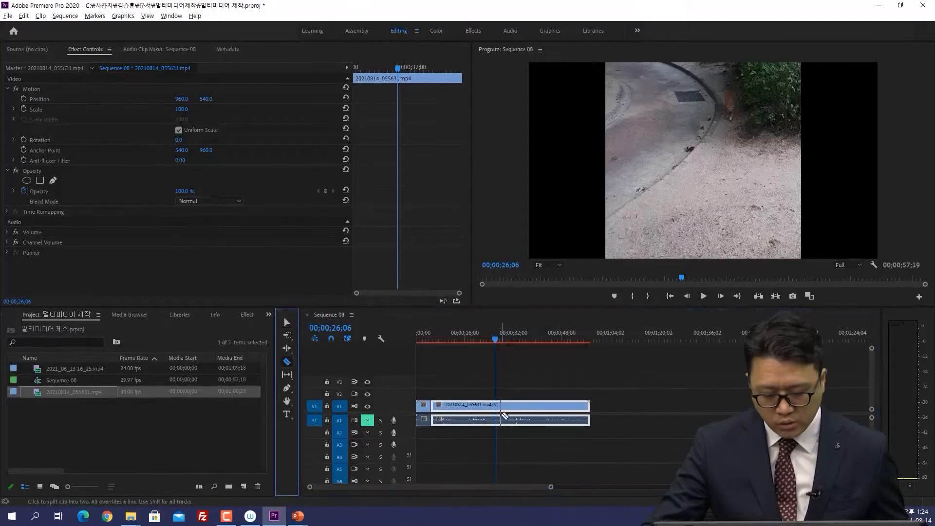
pyautogui.click(500, 418)
pyautogui.click(287, 322)
# - Select each of the three segments in turn to check that they are handled separately
pyautogui.click(576, 410)
pyautogui.moveTo(576, 411)
pyautogui.mouseDown()
pyautogui.moveTo(592, 409)
pyautogui.moveTo(563, 408)
pyautogui.mouseUp()
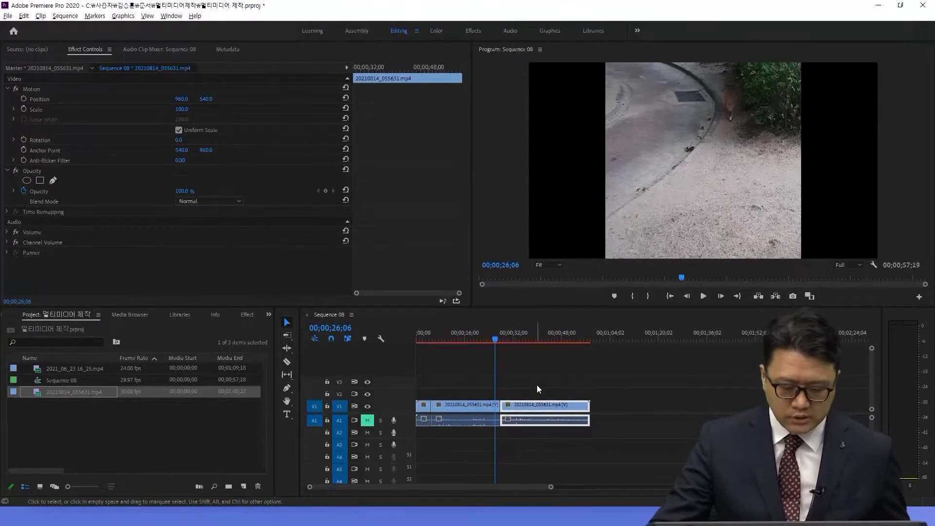
pyautogui.click(538, 389)
pyautogui.click(557, 408)
pyautogui.click(484, 408)
pyautogui.click(422, 408)
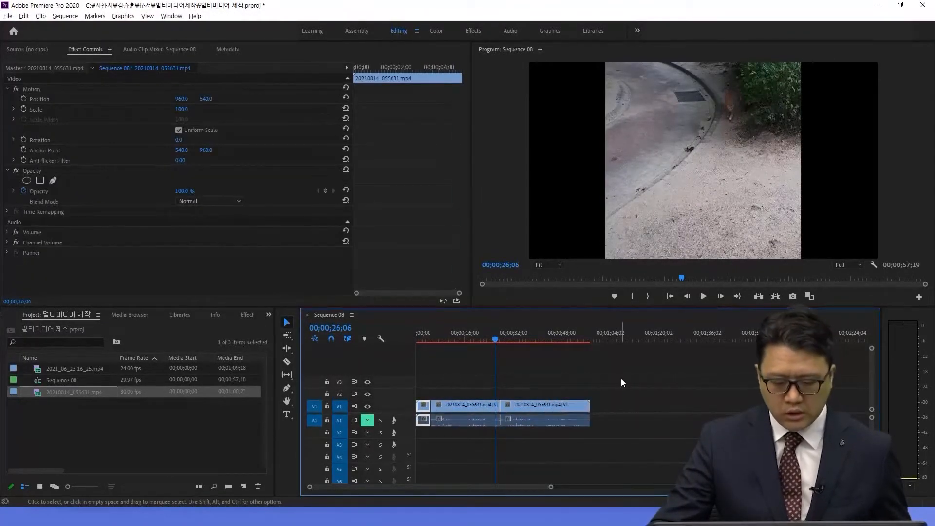
# - Group all three segments with their video and audio
pyautogui.moveTo(639, 385); pyautogui.dragTo(426, 431)
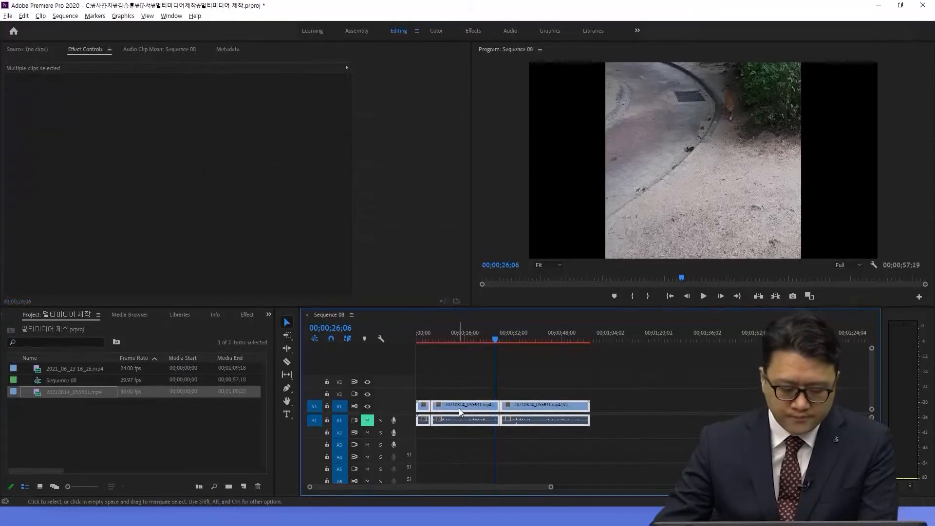
pyautogui.rightClick(460, 411)
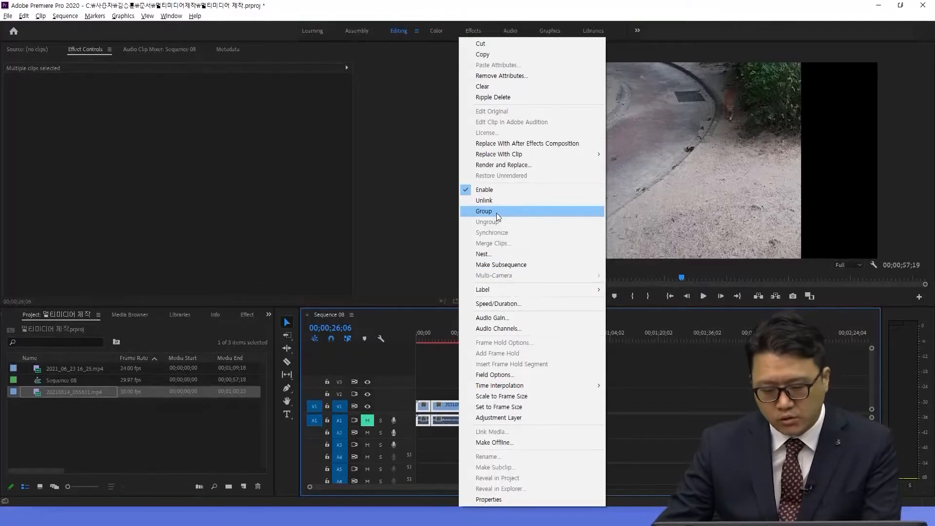
pyautogui.click(496, 212)
# - Move the grouped segments about 33 seconds later on the timeline and return them to the sequence start
pyautogui.click(711, 396)
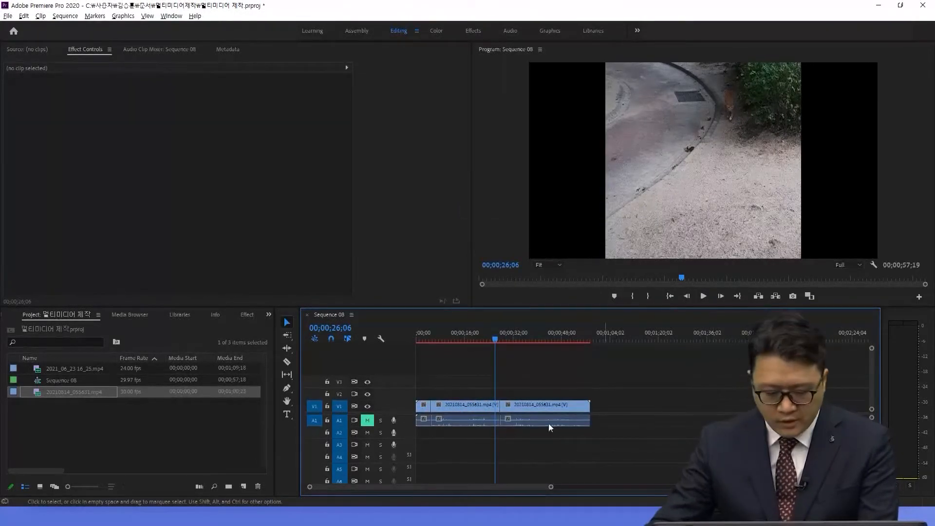
pyautogui.click(548, 406)
pyautogui.moveTo(548, 406); pyautogui.dragTo(648, 408)
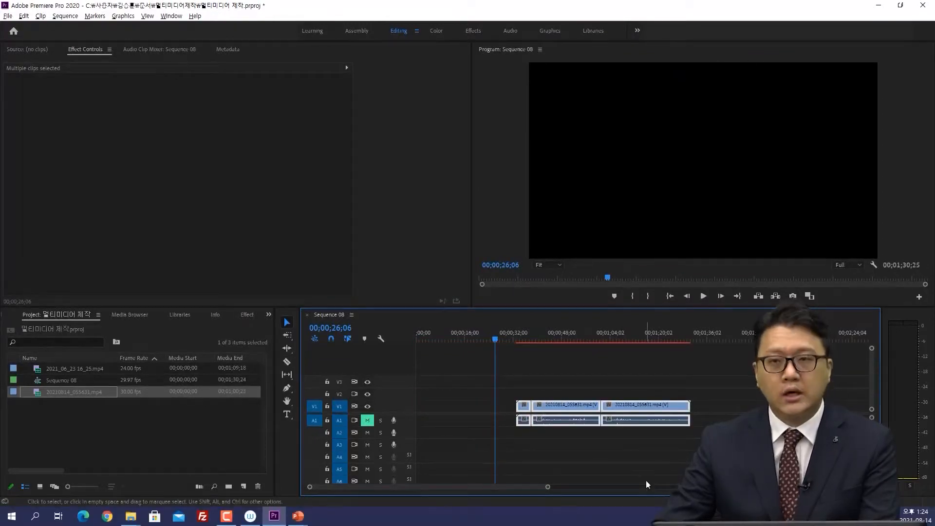
pyautogui.moveTo(656, 412); pyautogui.dragTo(528, 415)
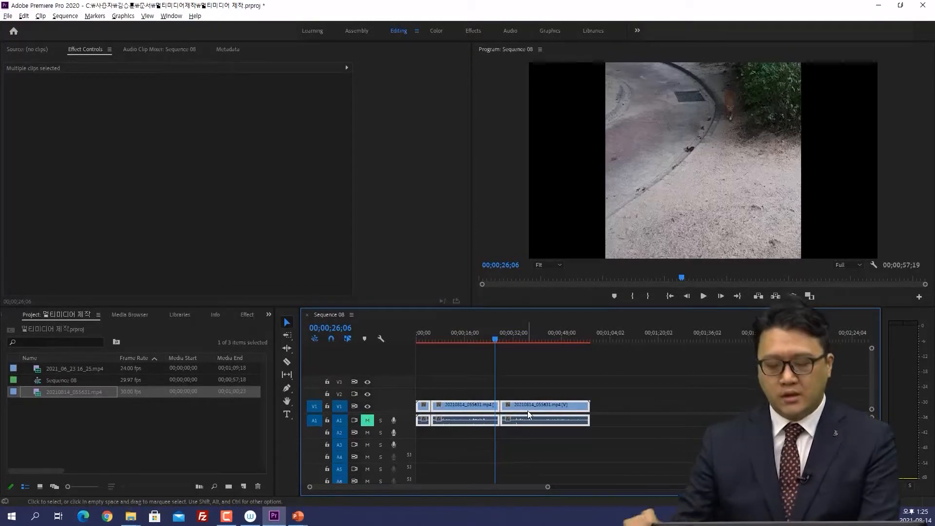
# - Ungroup the three segments, move the third one about 15 seconds along the timeline, and undo that move
pyautogui.click(535, 394)
pyautogui.click(542, 408)
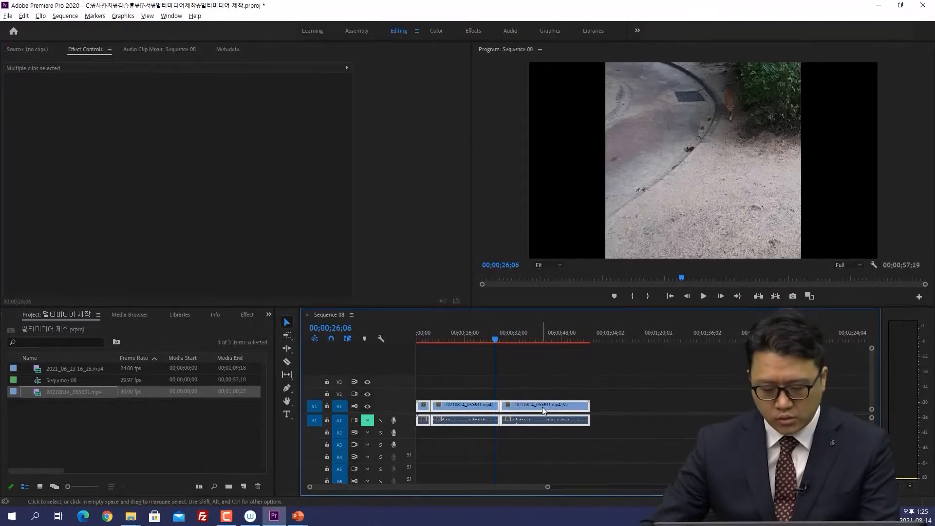
pyautogui.rightClick(544, 410)
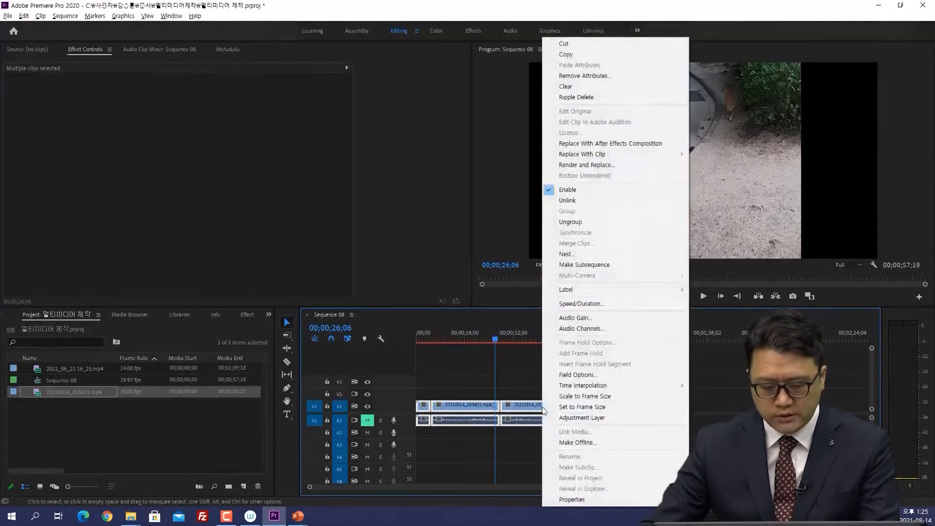
pyautogui.click(567, 222)
pyautogui.click(650, 377)
pyautogui.moveTo(554, 404); pyautogui.dragTo(599, 407)
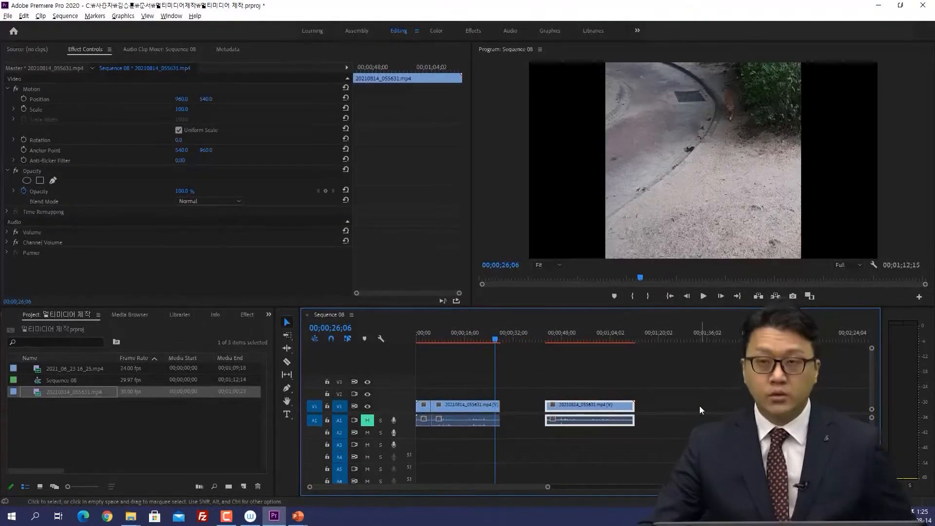
pyautogui.hotkey('ctrl', 'z')
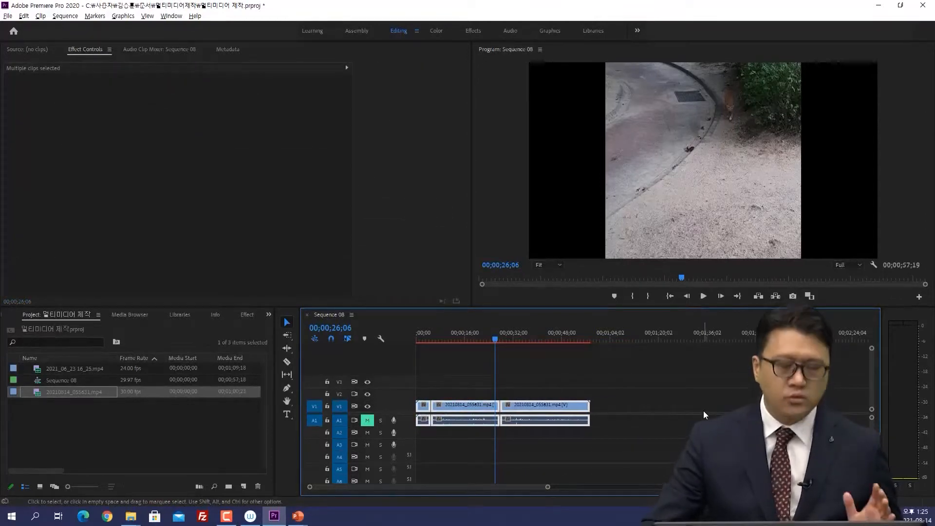
# - Select all three segments together, try moving only the third one about 12 seconds along the timeline, and undo the move
pyautogui.click(708, 393)
pyautogui.moveTo(632, 377); pyautogui.dragTo(419, 437)
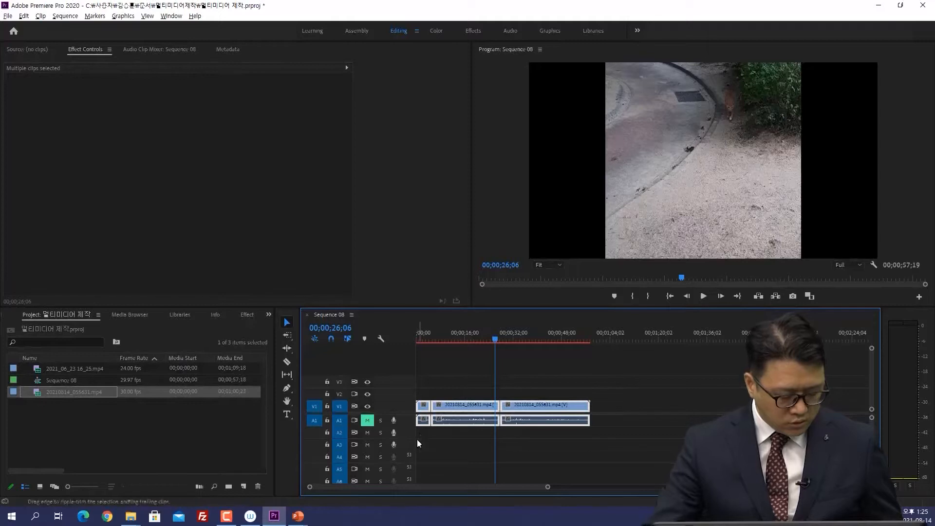
pyautogui.click(518, 442)
pyautogui.moveTo(531, 410); pyautogui.dragTo(479, 409)
pyautogui.click(578, 449)
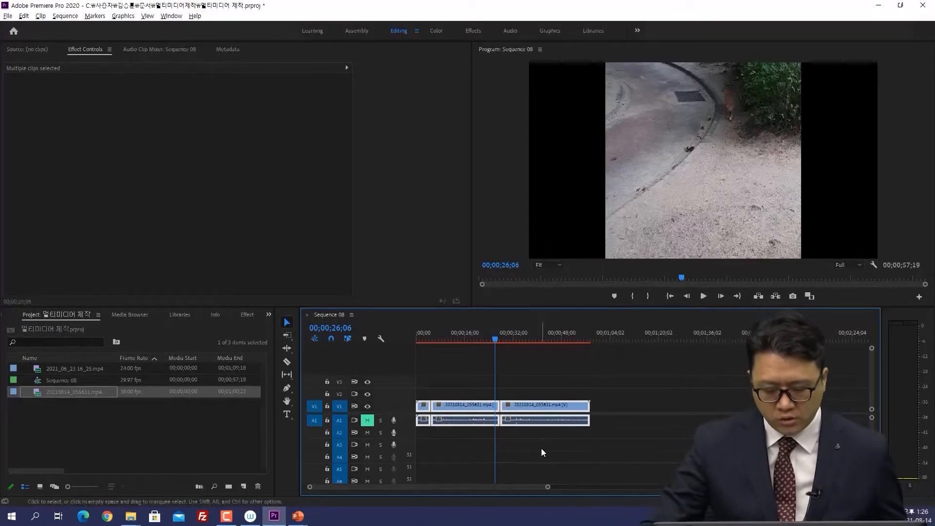
pyautogui.moveTo(570, 408); pyautogui.dragTo(612, 431)
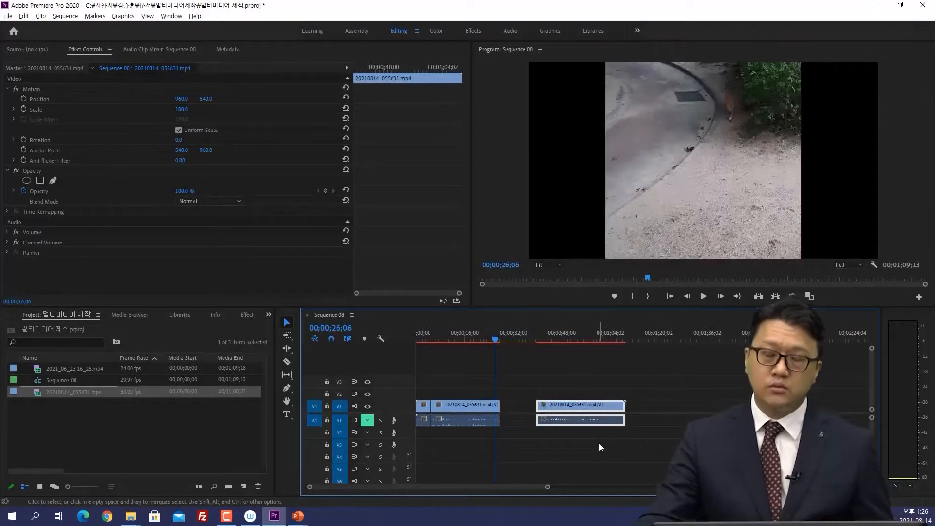
pyautogui.hotkey('ctrl', 'z')
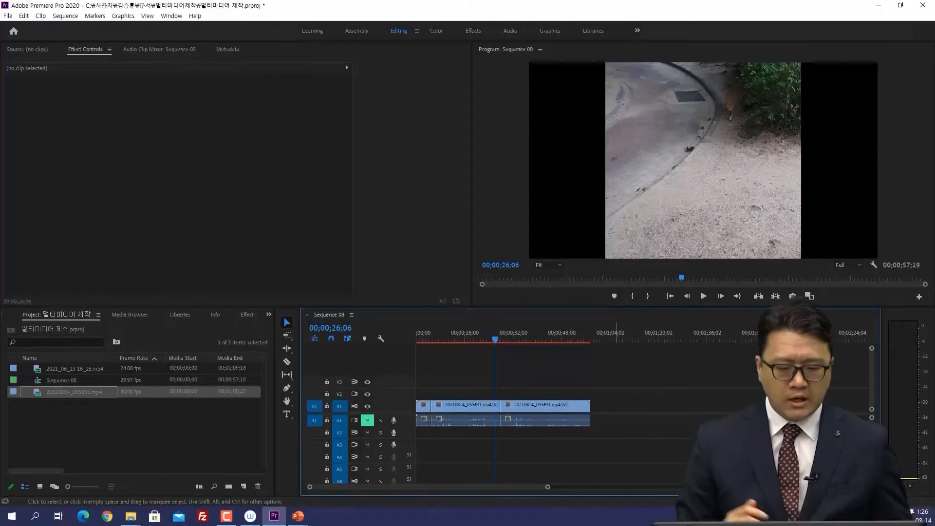
# - Replace all segments in the sequence with a fresh copy of 20210814_055631.mp4 at its start, keeping the existing sequence settings
pyautogui.moveTo(601, 387); pyautogui.dragTo(430, 463)
pyautogui.press('Delete')
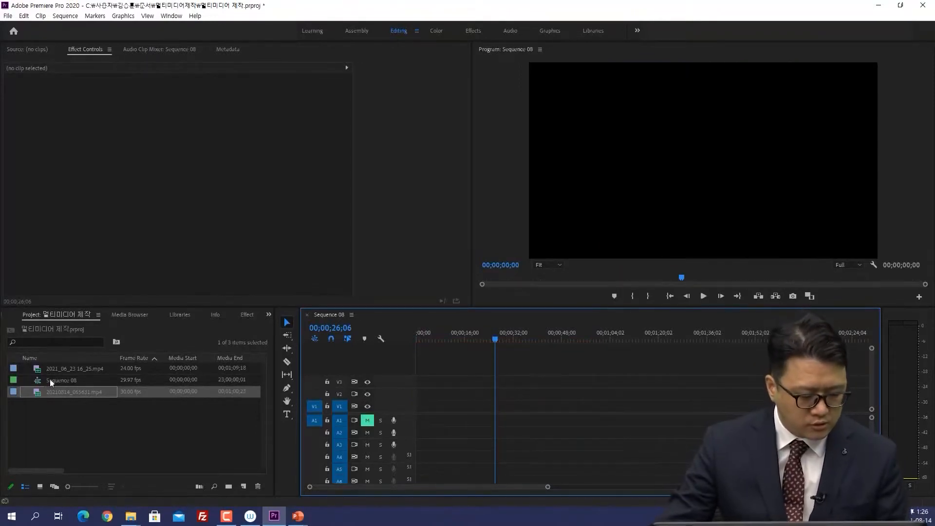
pyautogui.moveTo(54, 395); pyautogui.dragTo(382, 409)
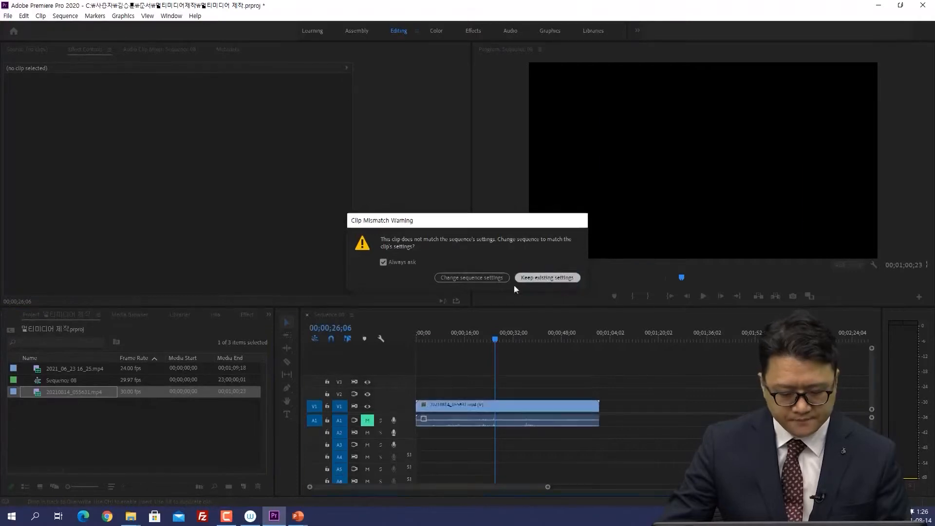
pyautogui.click(547, 278)
# - Cut the clip with the Razor tool at 00;00;04;15 and at about 00;00;08;06, and return to the Selection tool
pyautogui.moveTo(437, 343); pyautogui.dragTo(416, 341)
pyautogui.press('space')
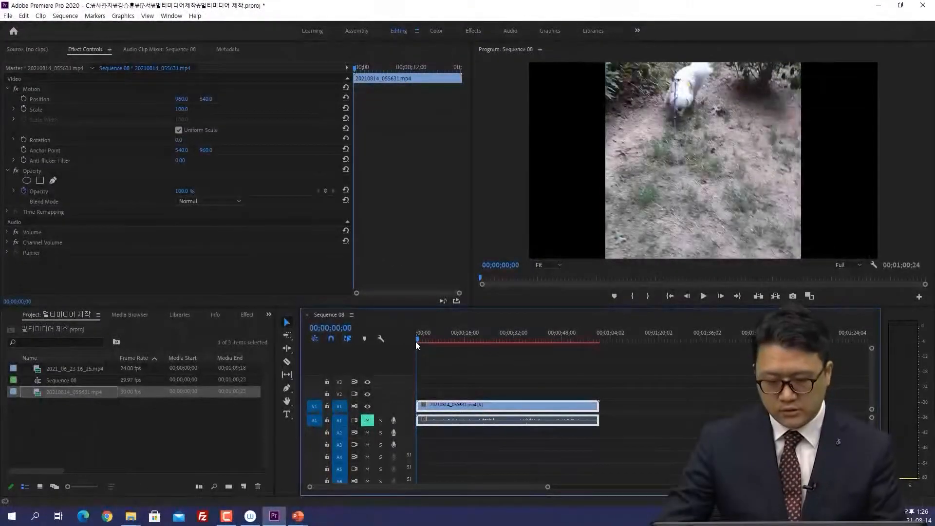
pyautogui.moveTo(424, 344); pyautogui.dragTo(432, 345)
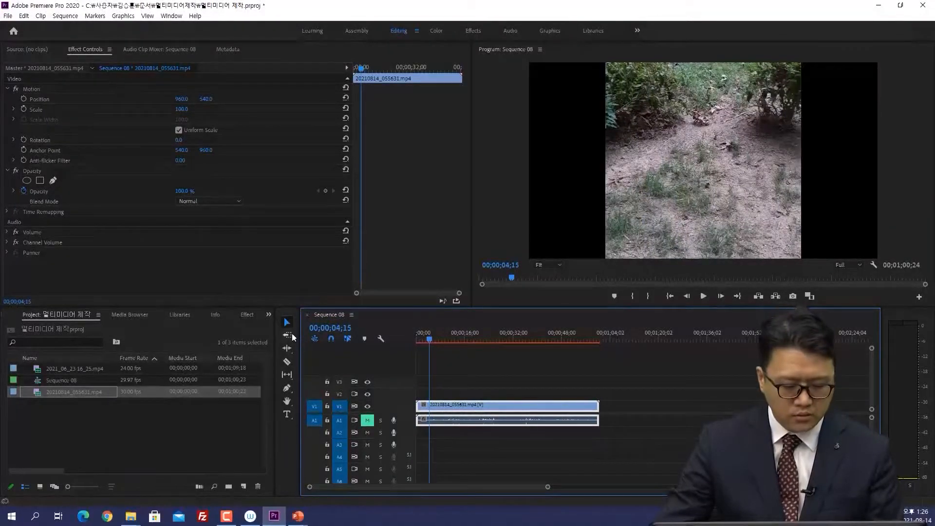
pyautogui.click(289, 363)
pyautogui.click(430, 405)
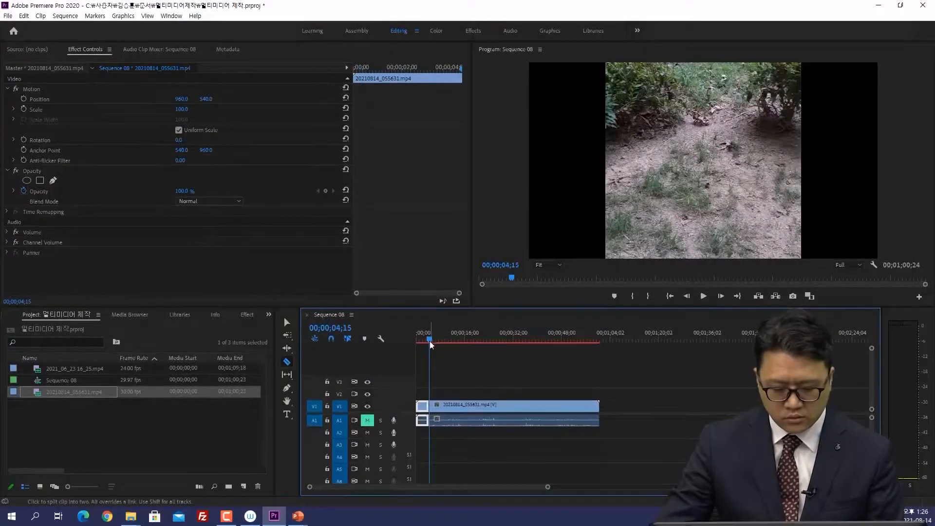
pyautogui.moveTo(431, 339); pyautogui.dragTo(443, 342)
pyautogui.click(443, 405)
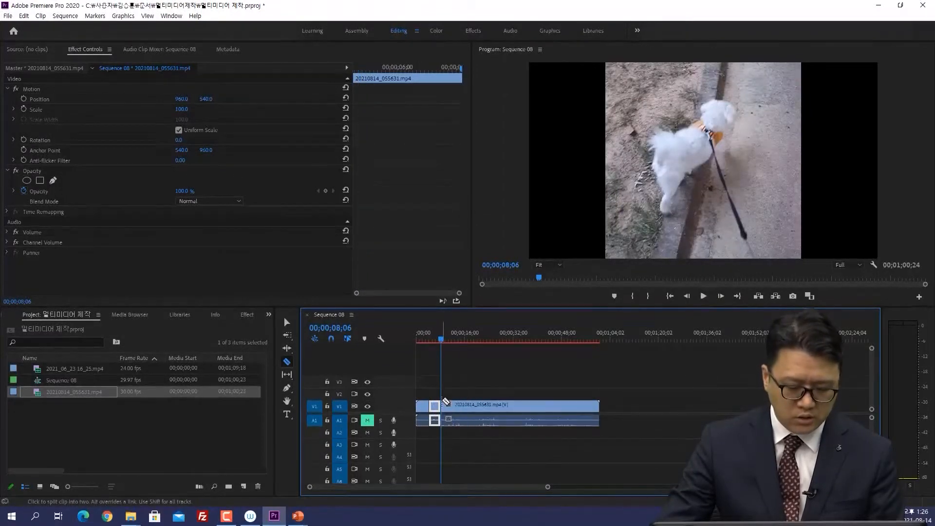
pyautogui.press('v')
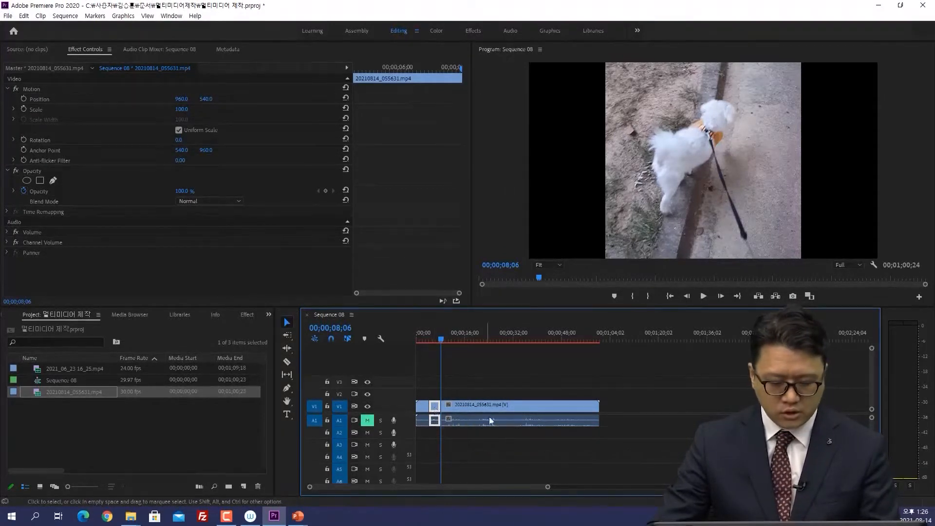
# - Delete the short middle segment, close the gap by moving the last segment against the first, and undo both changes
pyautogui.press('Delete')
pyautogui.moveTo(496, 409); pyautogui.dragTo(477, 411)
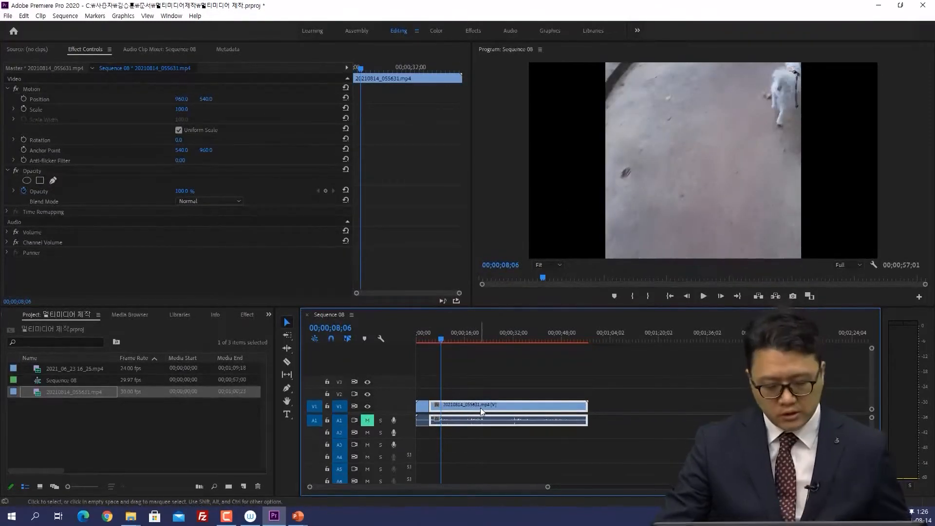
pyautogui.hotkey('ctrl', 'z')
pyautogui.hotkey('ctrl', 'z')
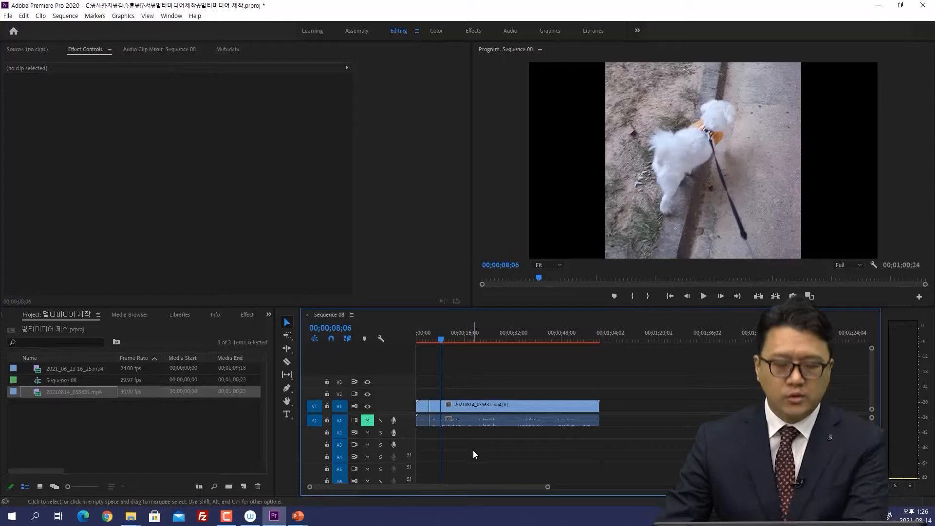
# - Delete the short middle segment, close its gap with Ripple Delete, and undo only the gap closing
pyautogui.click(433, 407)
pyautogui.press('Delete')
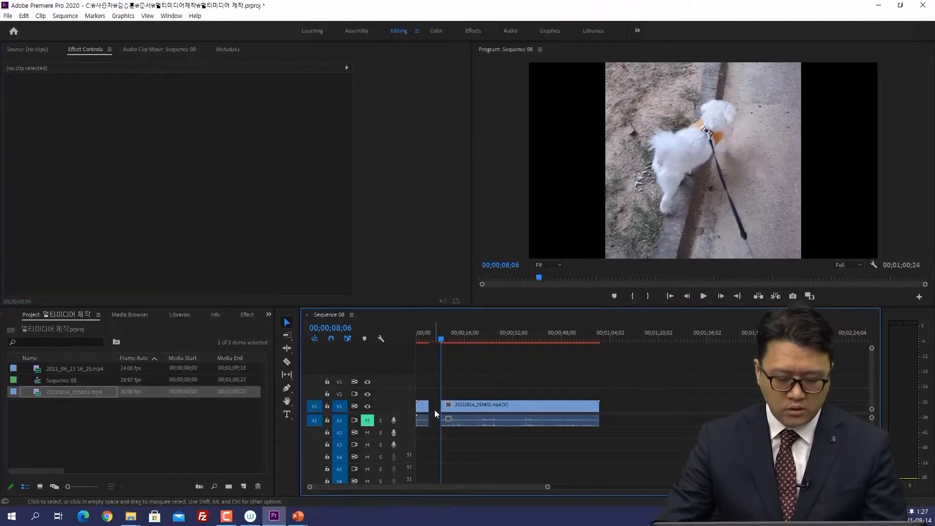
pyautogui.rightClick(435, 406)
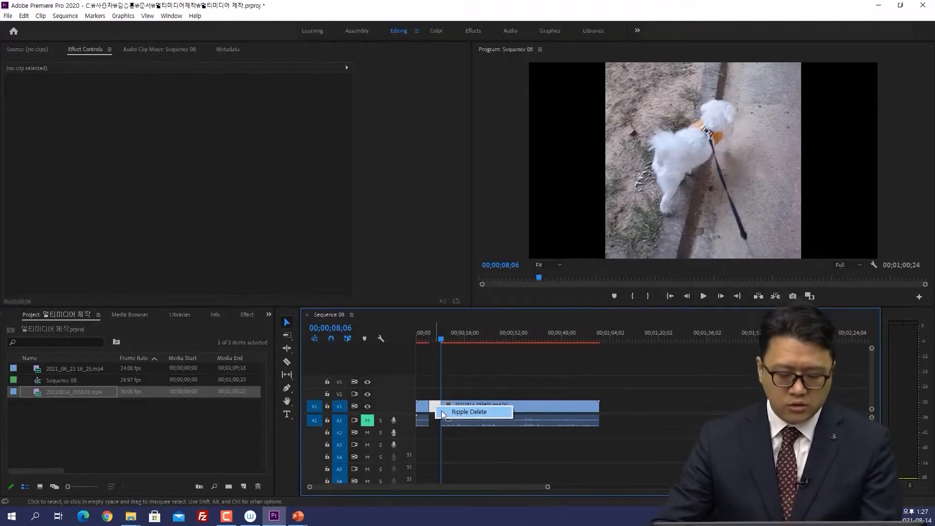
pyautogui.click(444, 413)
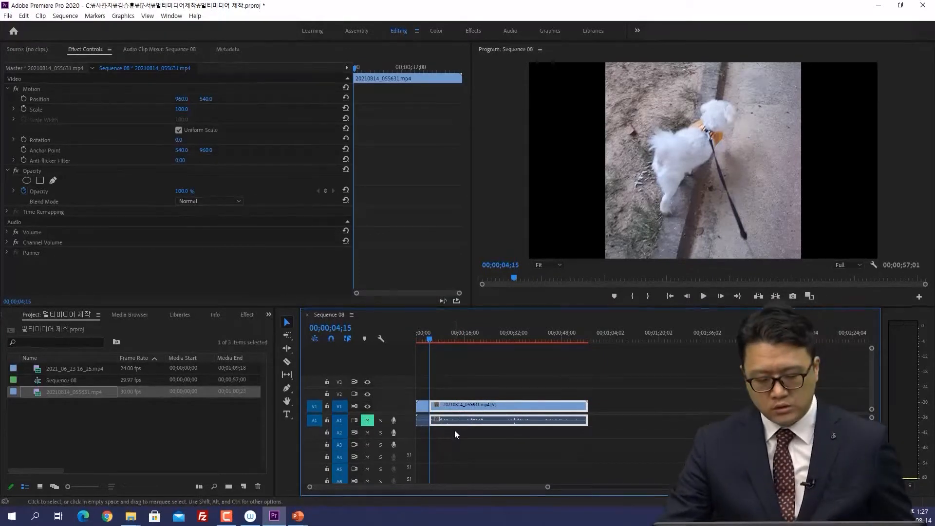
pyautogui.hotkey('ctrl', 'z')
# - Add 2021_06_23 16_25.mp4 at about 00;01;16 and another copy of 20210814_055631.mp4 at about 00;02;48 on V1, leaving gaps
pyautogui.moveTo(77, 369); pyautogui.dragTo(651, 408)
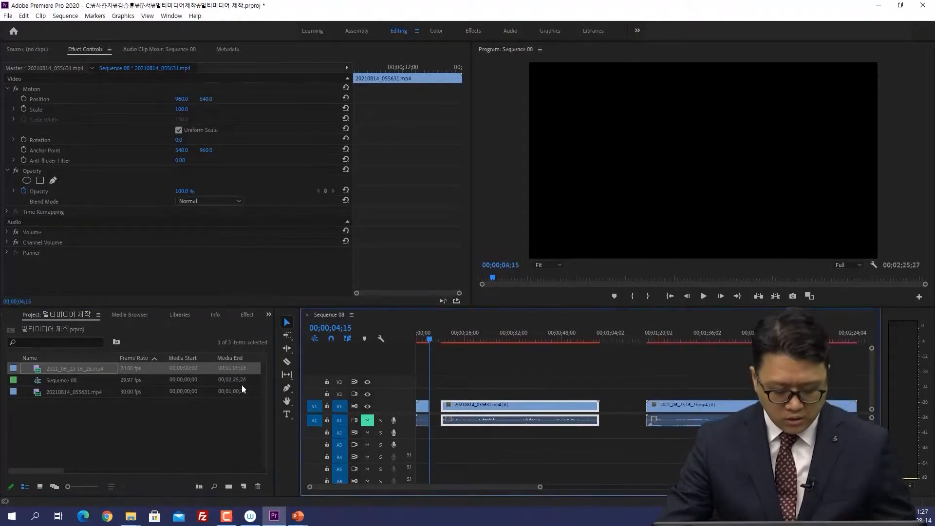
pyautogui.press('-')
pyautogui.moveTo(55, 395); pyautogui.dragTo(539, 420)
pyautogui.click(480, 459)
pyautogui.press('=')
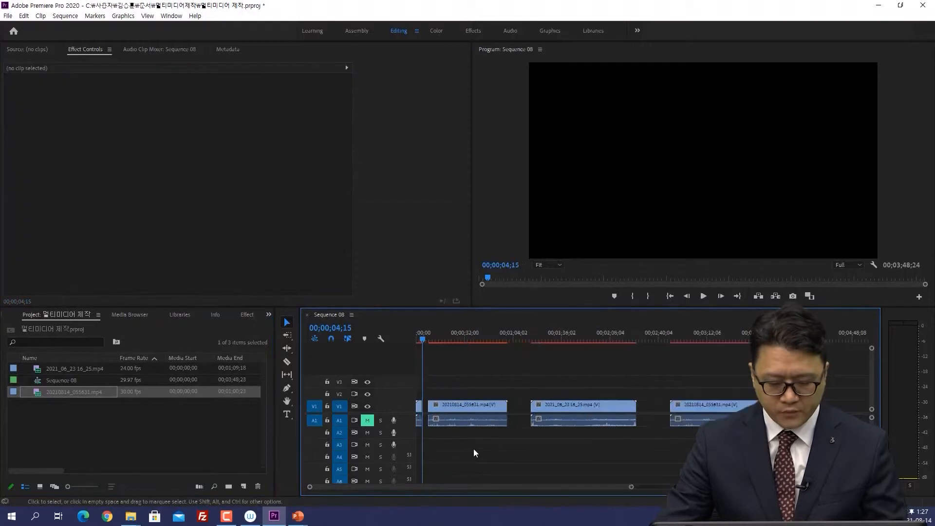
pyautogui.press('=')
pyautogui.press('-')
pyautogui.press('-')
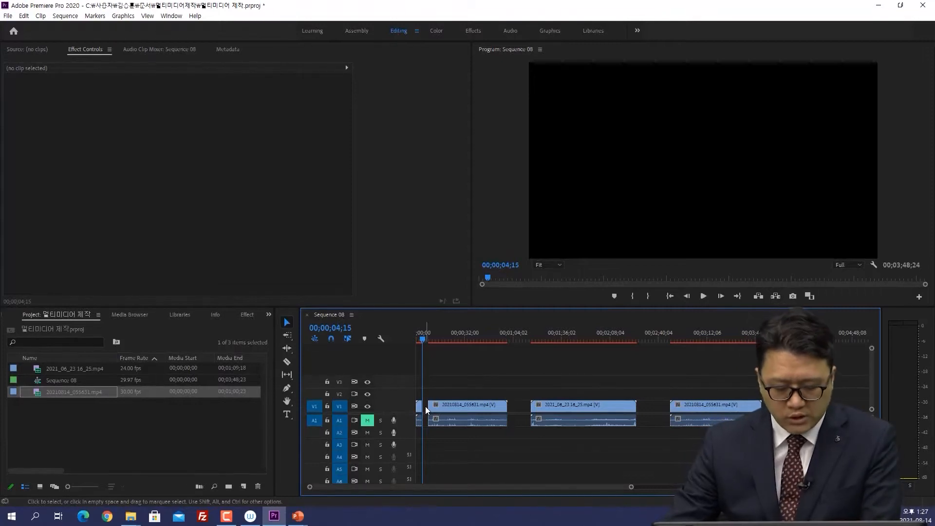
# - Close the gap after the first segment with Ripple Delete and undo it
pyautogui.rightClick(425, 406)
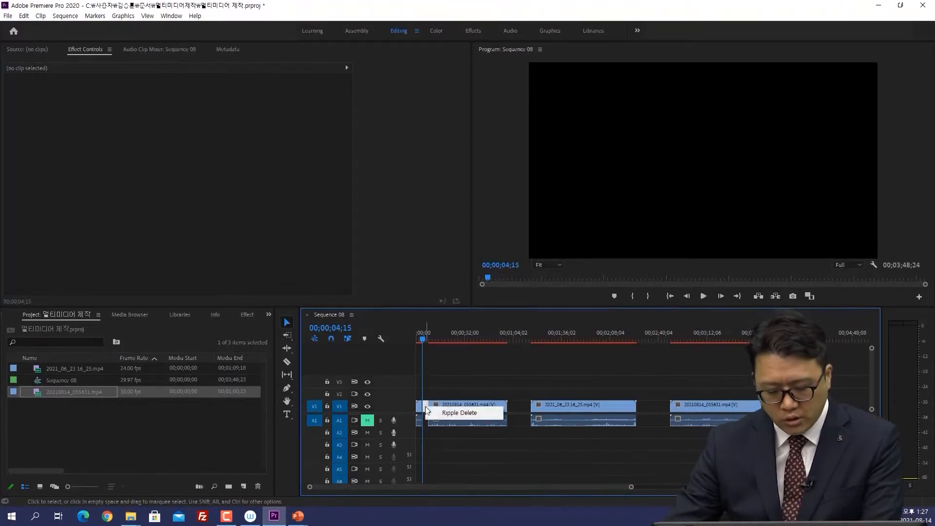
pyautogui.click(454, 413)
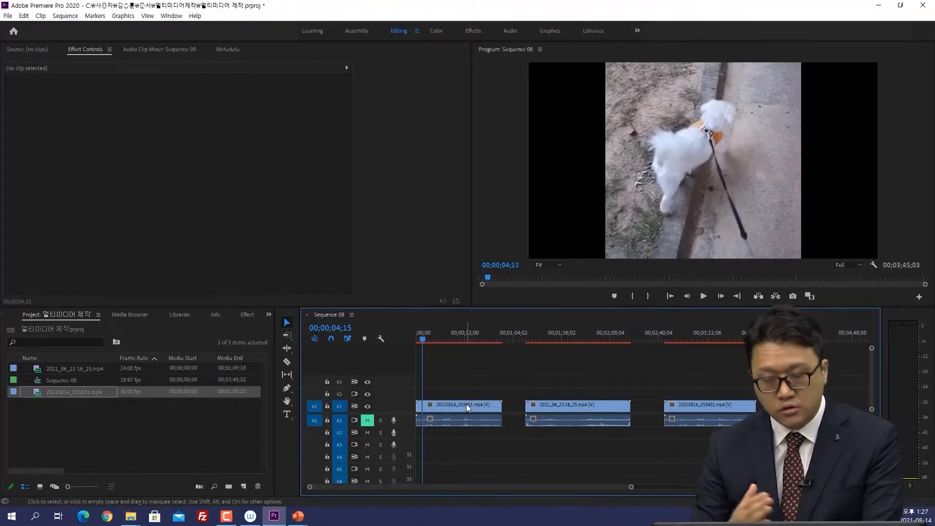
pyautogui.hotkey('ctrl', 'z')
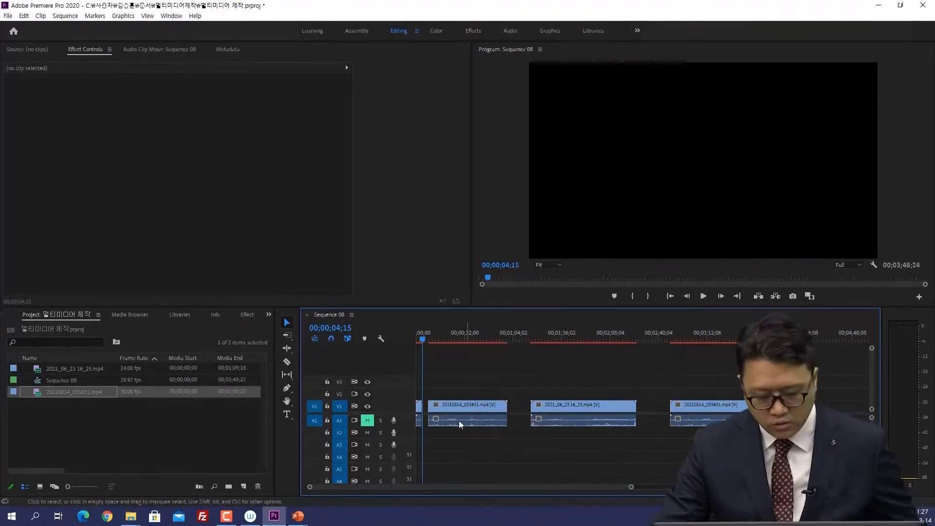
# - Trim about 27 seconds off the start of the second segment and close the widened gap with Ripple Delete
pyautogui.moveTo(429, 405); pyautogui.dragTo(465, 404)
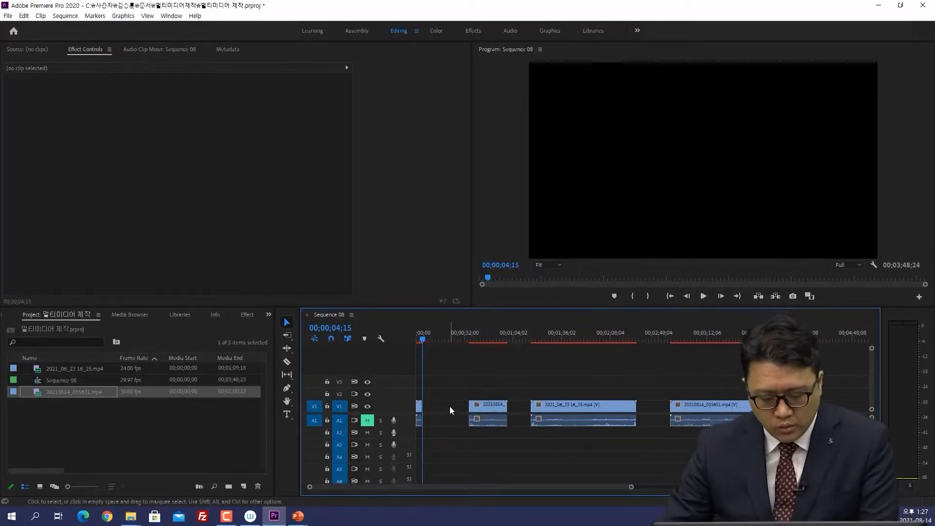
pyautogui.rightClick(449, 406)
pyautogui.click(479, 416)
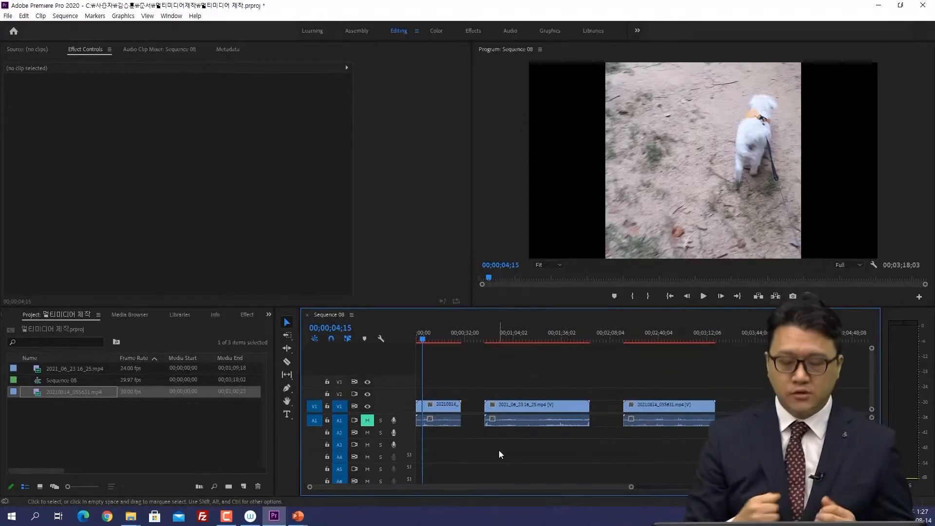
# - Undo the gap closing, the trim, the two added clips and the deletion of the short middle segment
pyautogui.hotkey('ctrl', 'z')
pyautogui.hotkey('ctrl', 'z')
pyautogui.hotkey('ctrl', 'z')
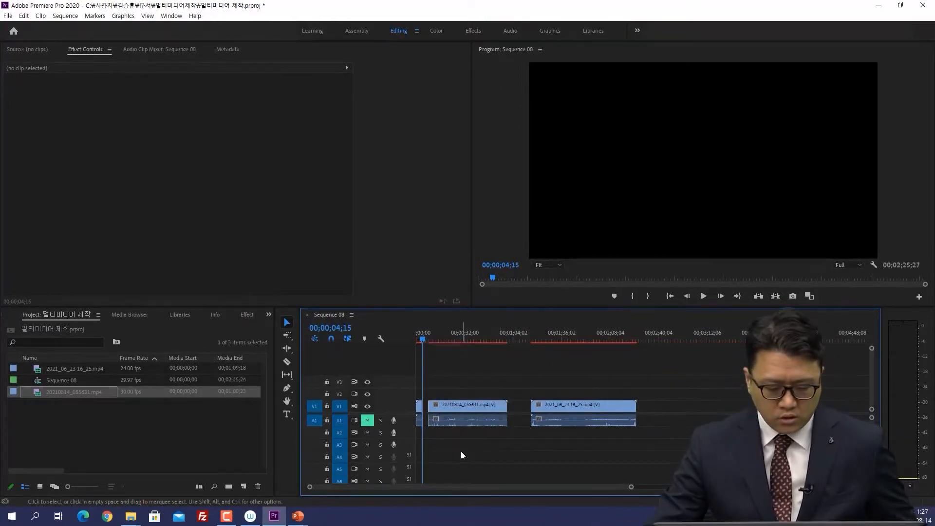
pyautogui.hotkey('ctrl', 'z')
pyautogui.hotkey('ctrl', 'z')
pyautogui.hotkey('ctrl', 'z')
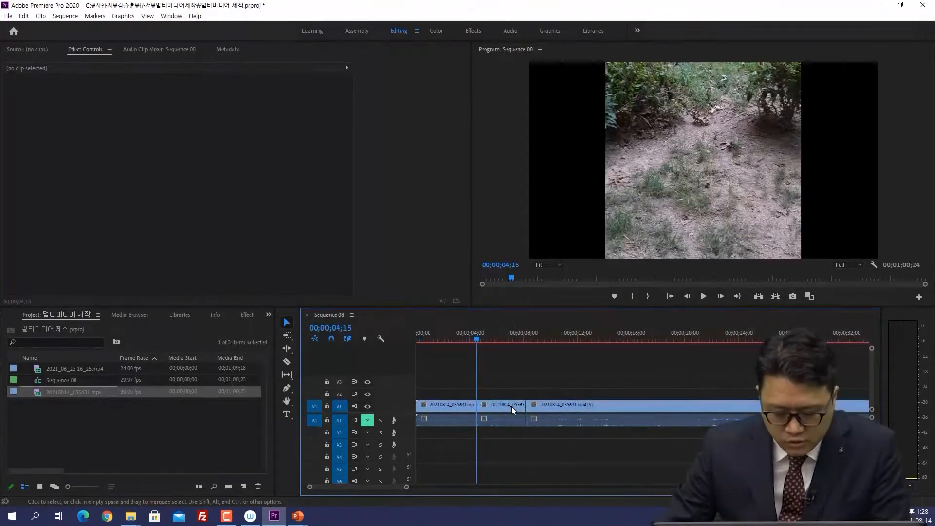
# - Remove the short middle segment and its gap in one operation with Ripple Delete, and undo it
pyautogui.click(512, 406)
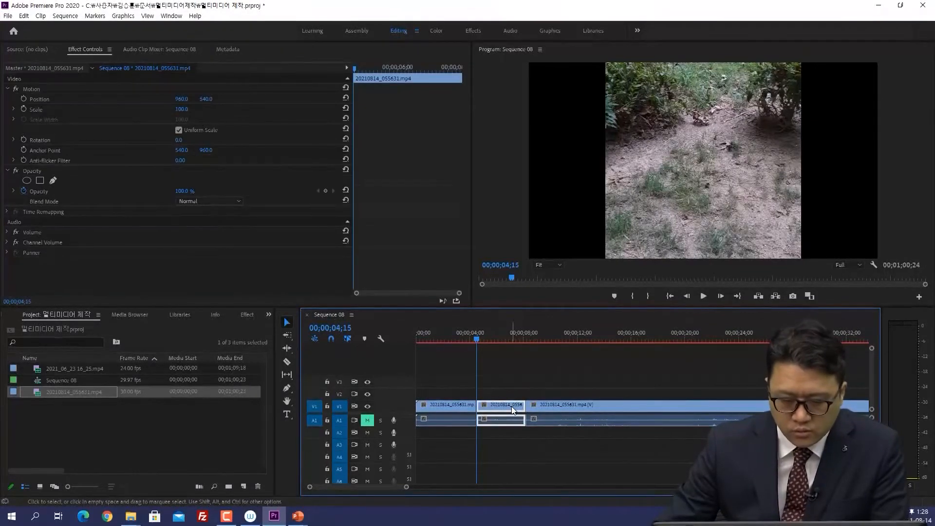
pyautogui.rightClick(511, 406)
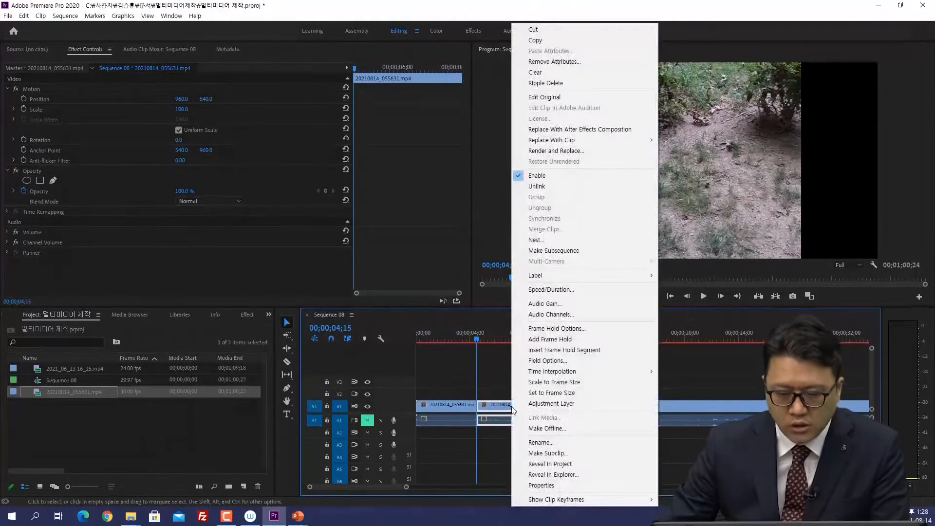
pyautogui.click(550, 85)
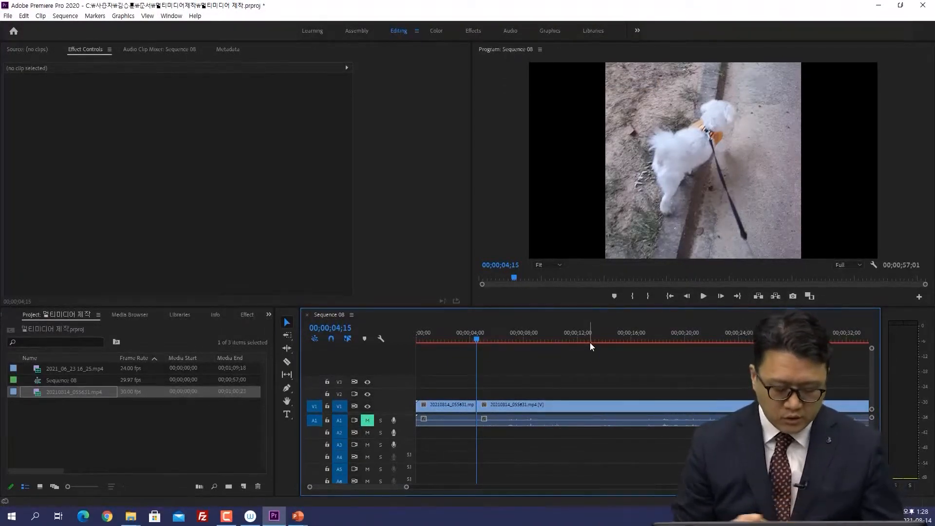
pyautogui.press('-')
pyautogui.press('-')
pyautogui.press('-')
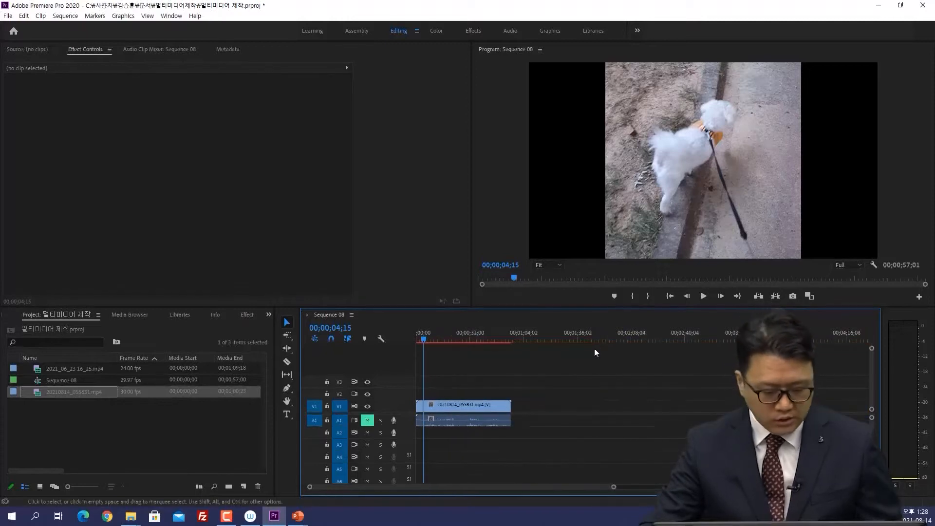
pyautogui.hotkey('ctrl', 'z')
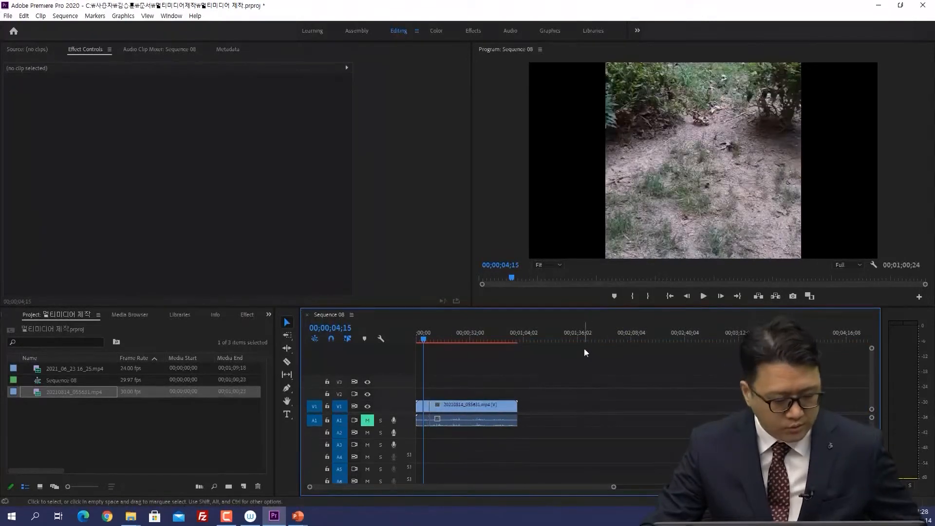
# - Add 20210814_055631.mp4 and 2021_06_23 16_25.mp4 after the existing segments with gaps between them, and remove the short middle segment with Ripple Delete
pyautogui.moveTo(64, 390); pyautogui.dragTo(553, 406)
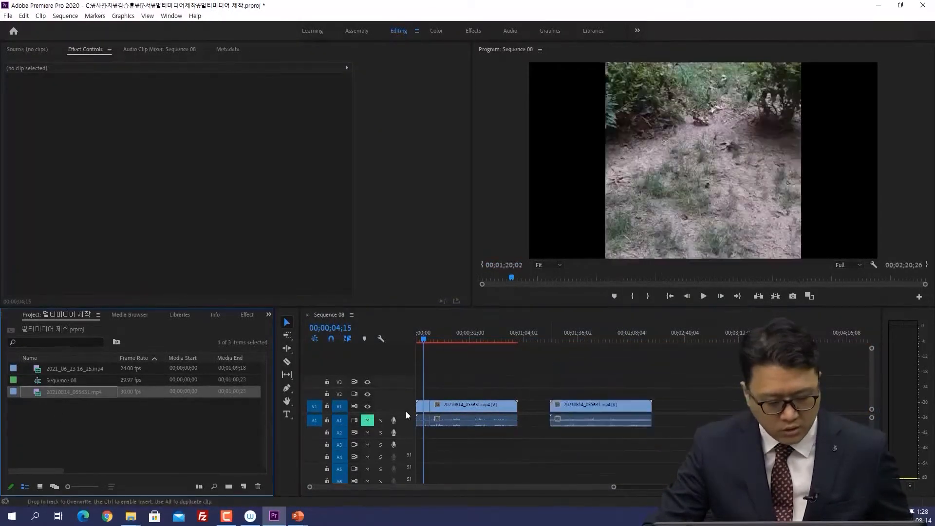
pyautogui.moveTo(73, 369); pyautogui.dragTo(676, 407)
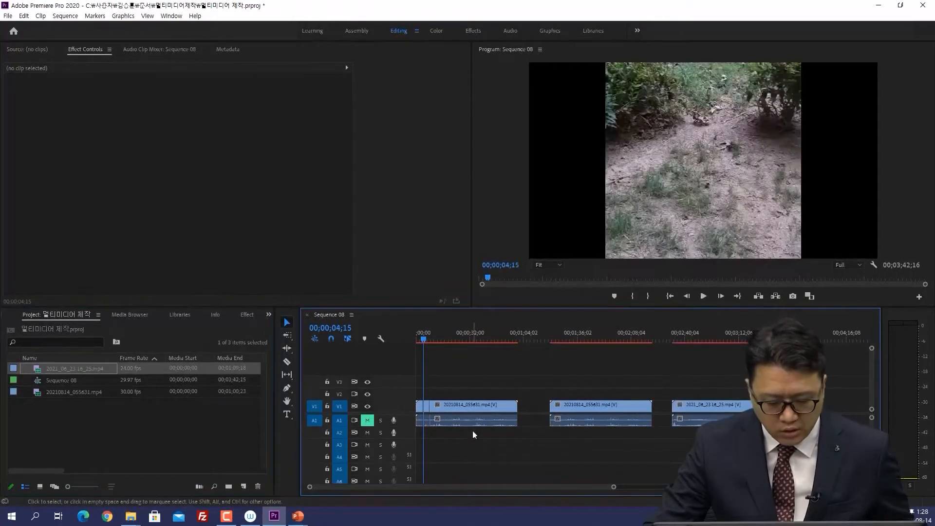
pyautogui.click(426, 404)
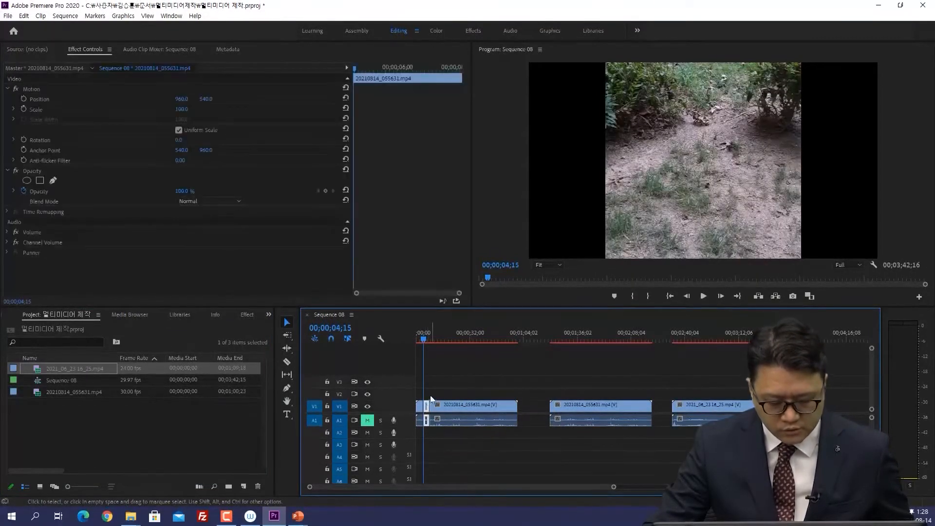
pyautogui.rightClick(426, 408)
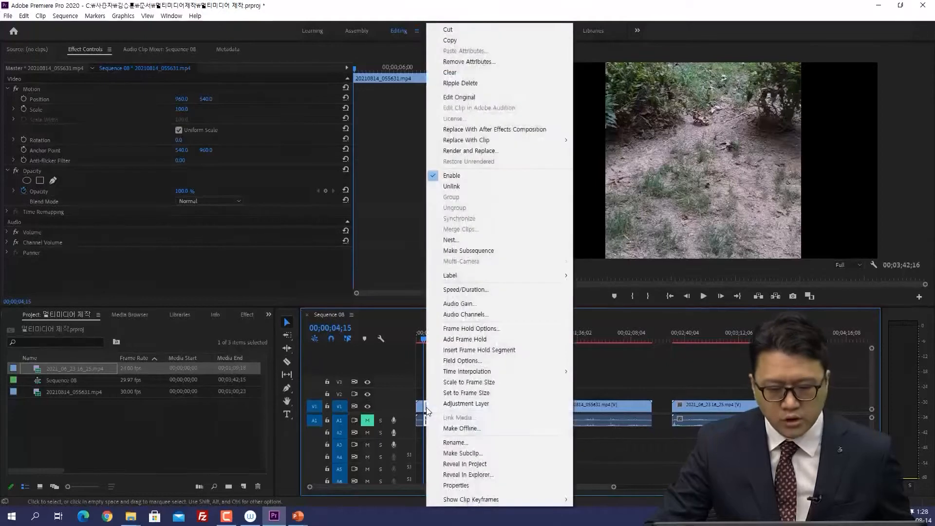
pyautogui.click(461, 87)
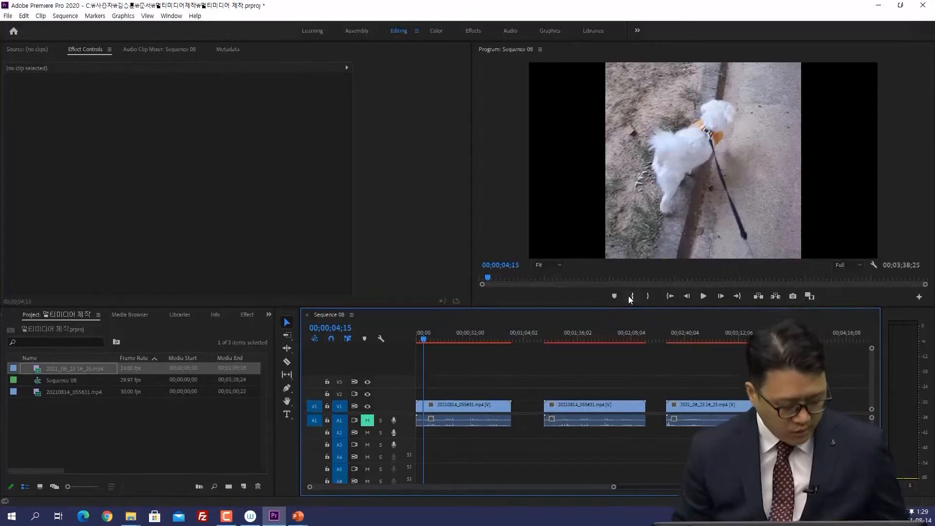
# - Check the lesson outline slide in the presentation and return to the Premiere Pro project
pyautogui.hotkey('alt', 'Tab')
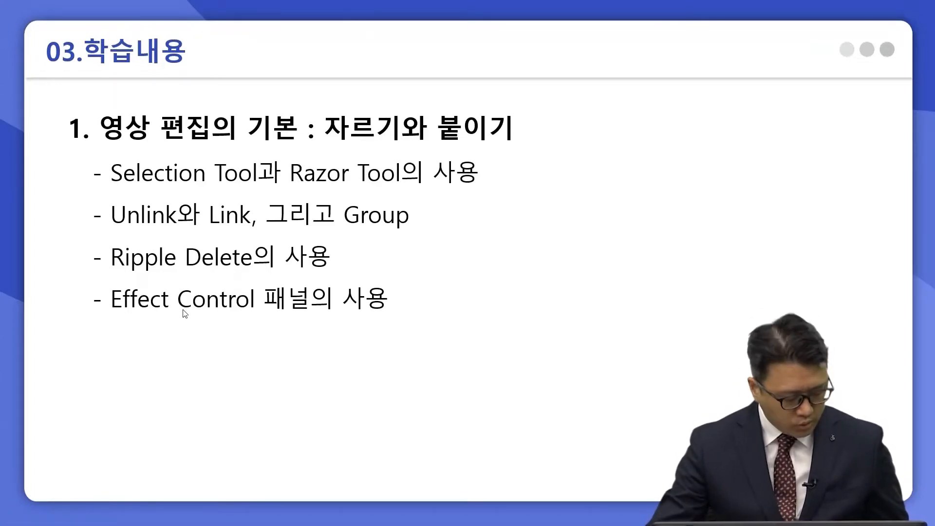
pyautogui.hotkey('alt', 'Tab')
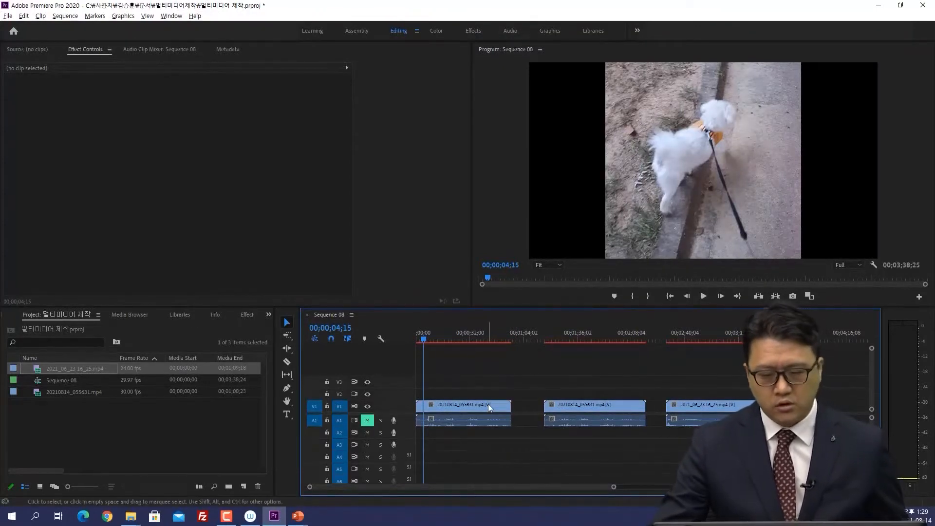
# - Delete all clips from the timeline and place 20210814_055631.mp4 at the start of V1, keeping the existing sequence settings
pyautogui.moveTo(804, 381); pyautogui.dragTo(387, 443)
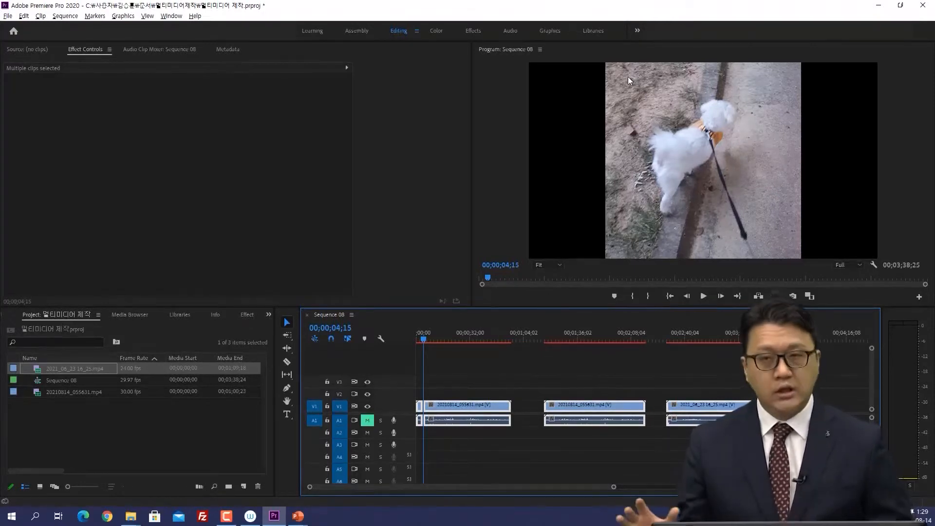
pyautogui.moveTo(539, 384); pyautogui.dragTo(435, 453)
pyautogui.moveTo(804, 396); pyautogui.dragTo(437, 455)
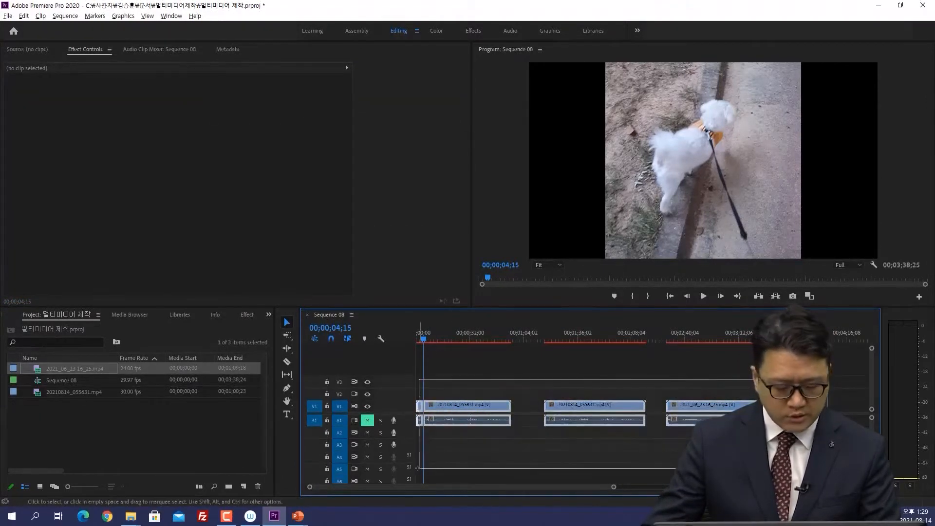
pyautogui.press('Delete')
pyautogui.moveTo(43, 397); pyautogui.dragTo(396, 393)
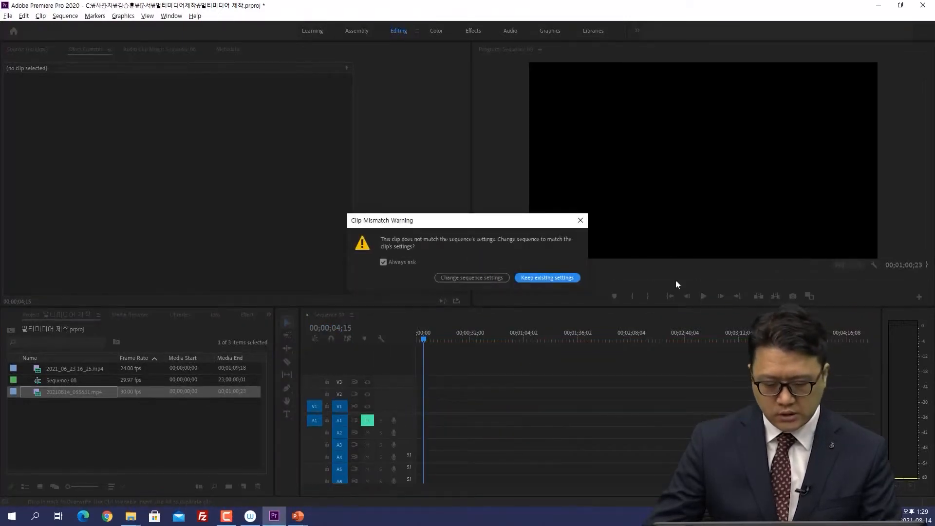
pyautogui.click(557, 278)
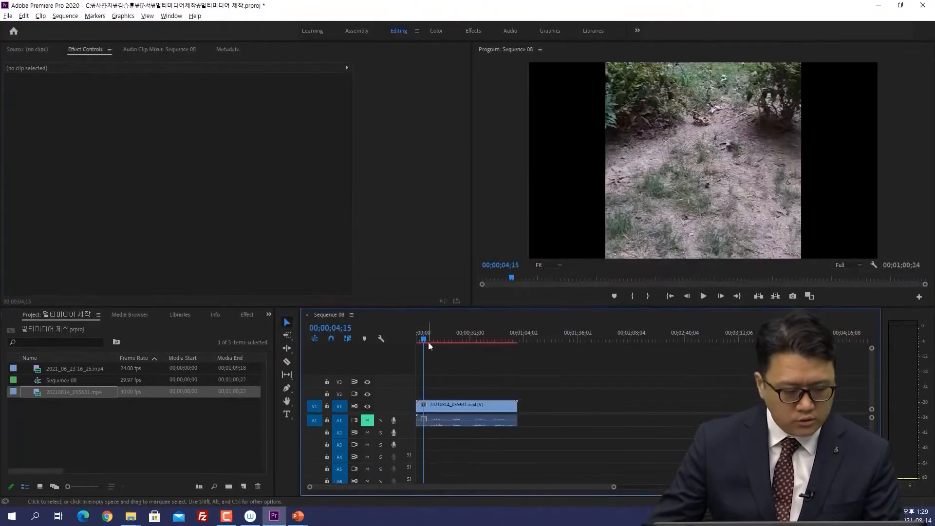
# - Select the new timeline clip and enlarge the Effect Controls panel in width and height
pyautogui.click(467, 408)
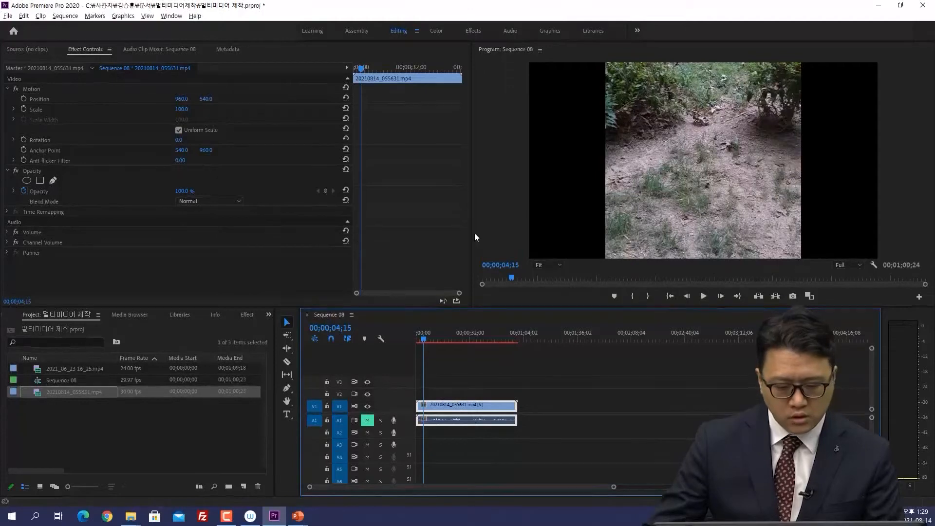
pyautogui.moveTo(474, 237); pyautogui.dragTo(518, 238)
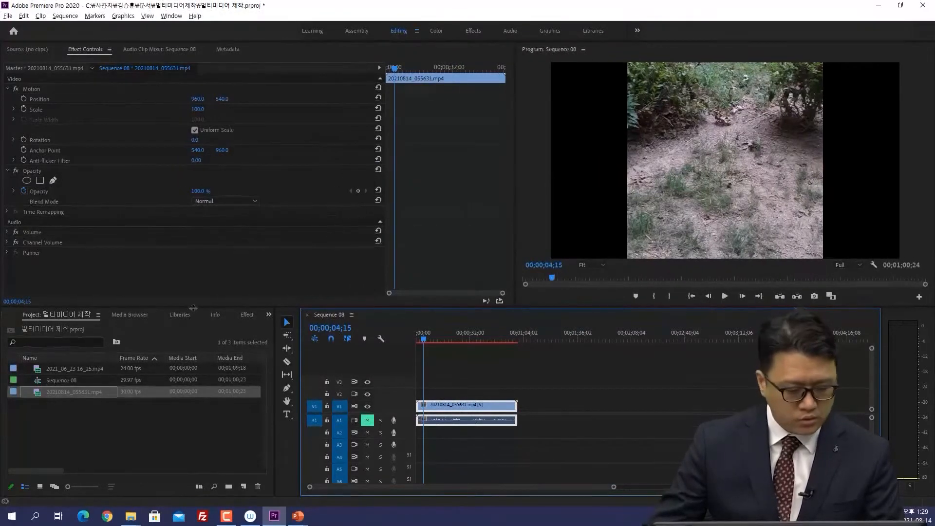
pyautogui.moveTo(194, 307); pyautogui.dragTo(209, 359)
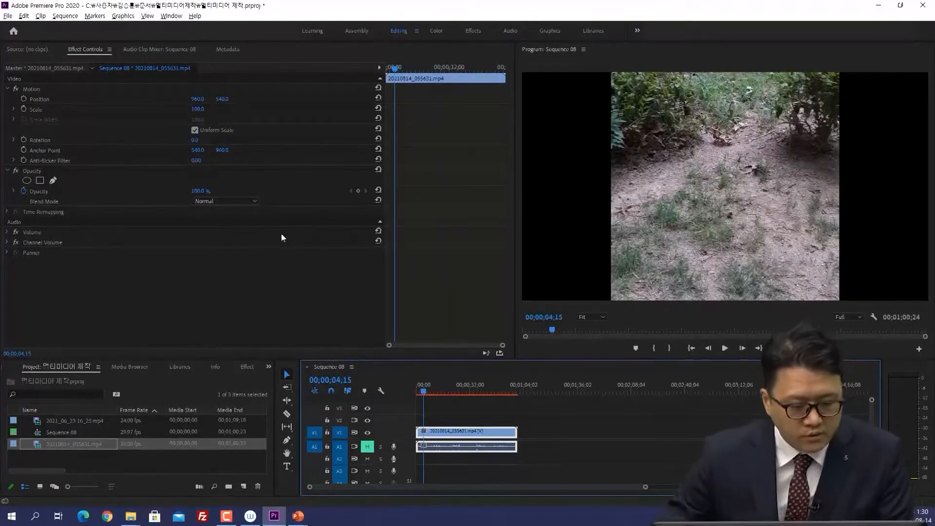
# - Try moving the clip horizontally with Position X set to 460 and with a freehand adjustment, undoing each change
pyautogui.click(198, 100)
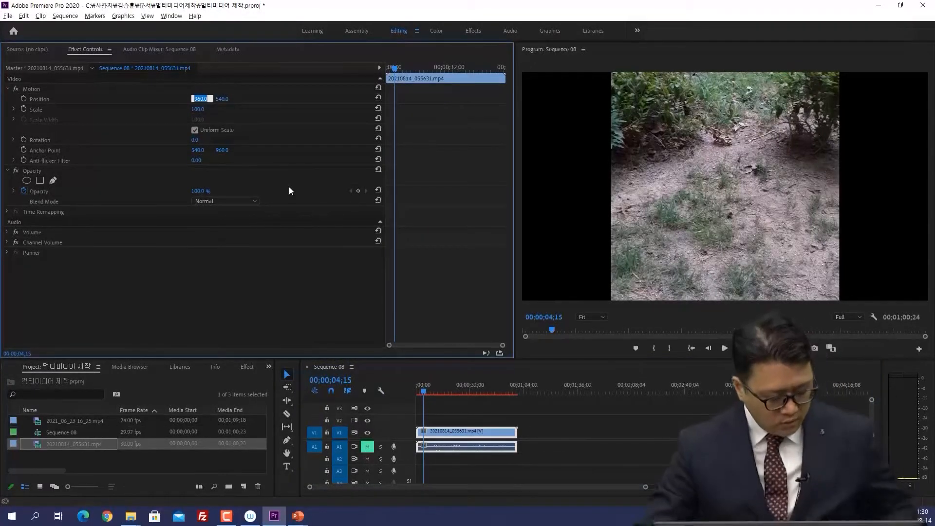
pyautogui.write('460')
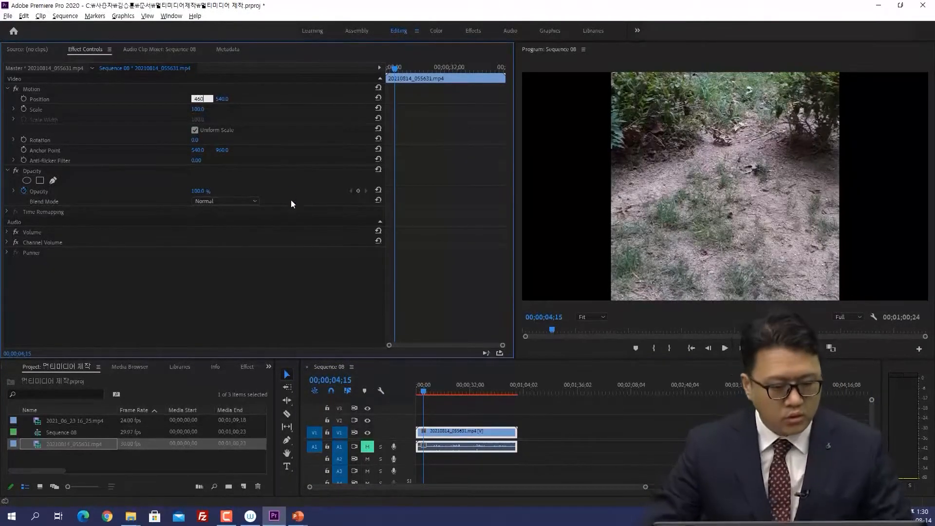
pyautogui.press('Return')
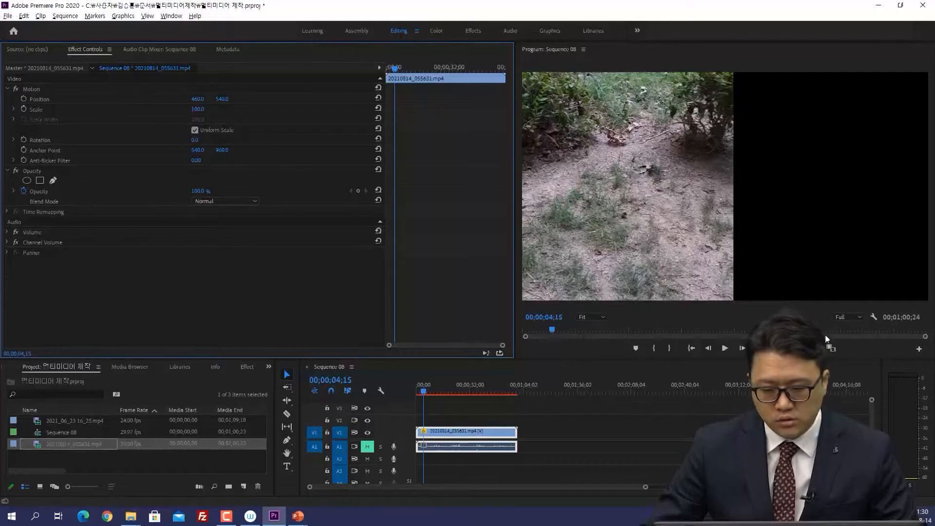
pyautogui.hotkey('ctrl', 'z')
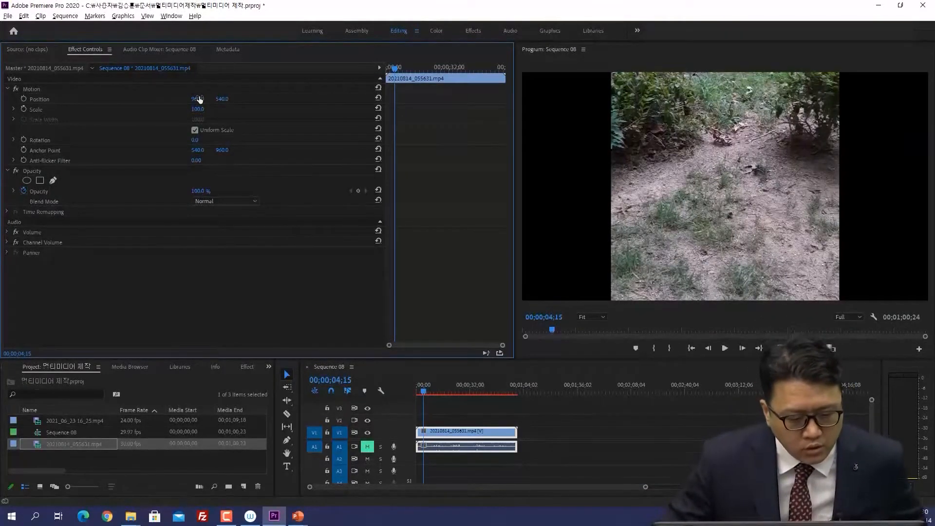
pyautogui.moveTo(198, 99); pyautogui.dragTo(243, 104)
pyautogui.hotkey('ctrl', 'z')
pyautogui.hotkey('ctrl', 'z')
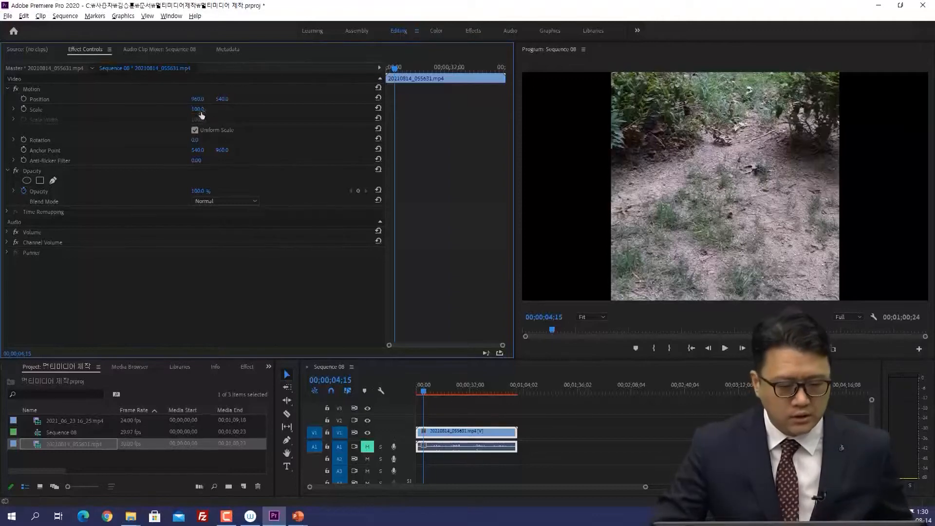
# - Enlarge the clip's Scale to 181, try reducing it to about 96 with the expanded Scale slider, and undo the reduction
pyautogui.moveTo(198, 109)
pyautogui.mouseDown()
pyautogui.moveTo(243, 109)
pyautogui.moveTo(179, 109)
pyautogui.moveTo(237, 109)
pyautogui.moveTo(209, 105)
pyautogui.mouseUp()
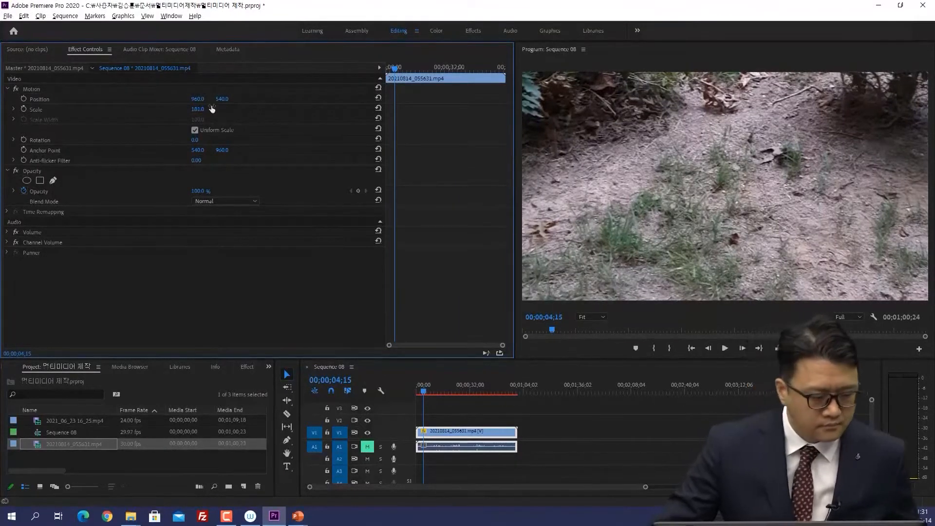
pyautogui.click(14, 108)
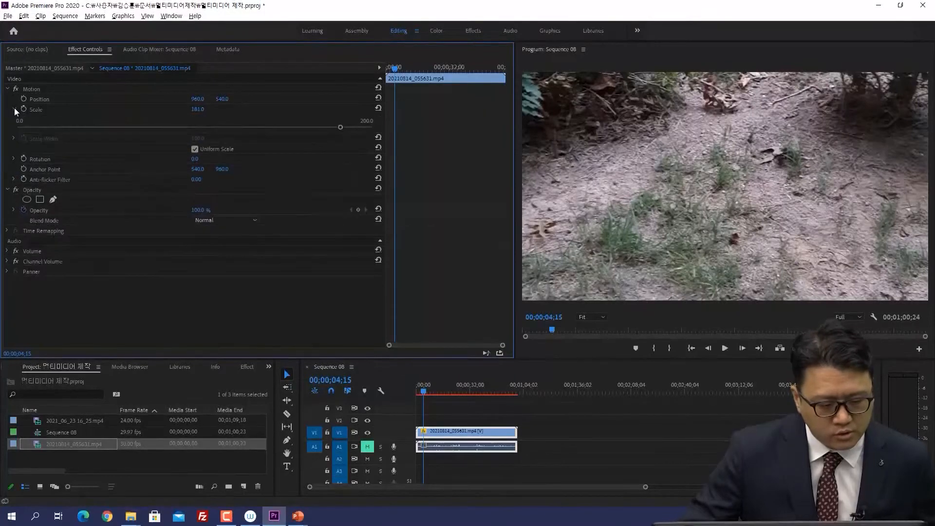
pyautogui.moveTo(344, 125); pyautogui.dragTo(187, 128)
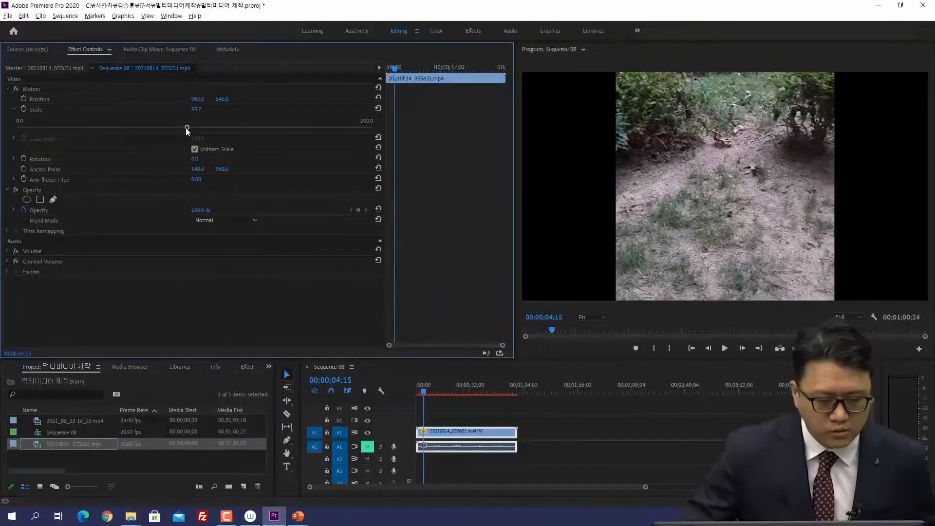
pyautogui.hotkey('ctrl', 'z')
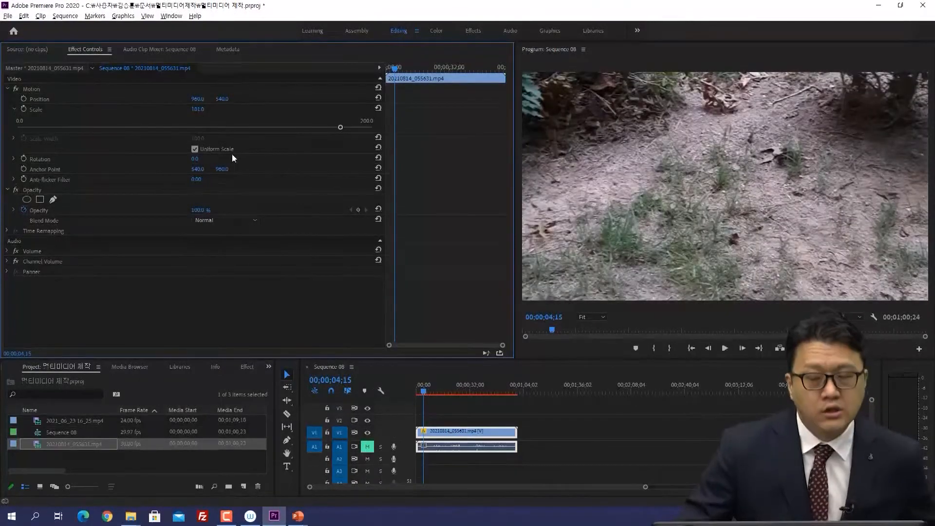
# - Set Scale Height to 100 with Uniform Scale off, try a different Scale Width, and turn Uniform Scale back on
pyautogui.click(195, 149)
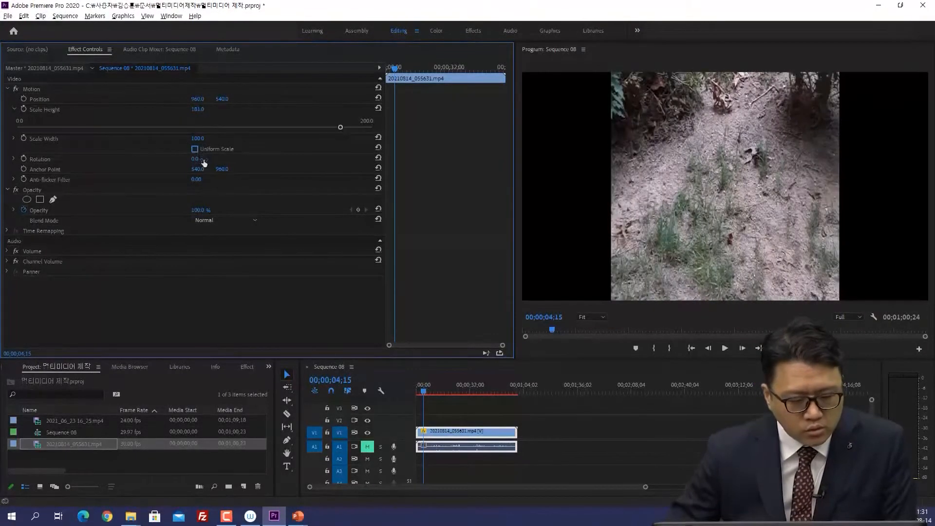
pyautogui.click(199, 108)
pyautogui.write('100')
pyautogui.press('Return')
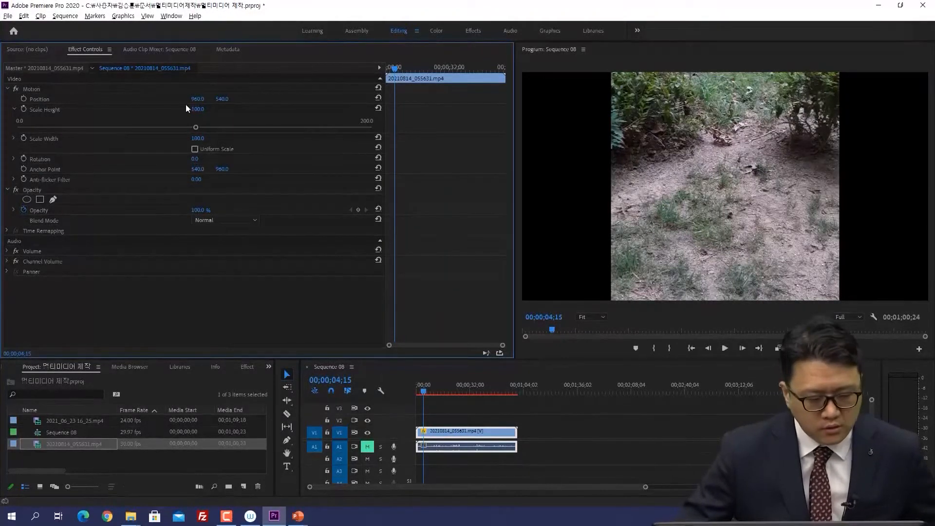
pyautogui.moveTo(197, 139); pyautogui.dragTo(210, 123)
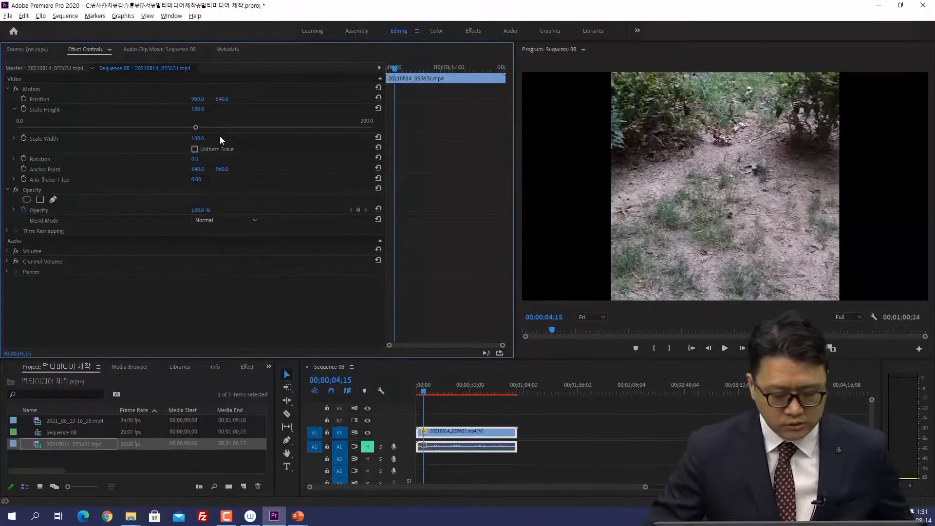
pyautogui.click(194, 149)
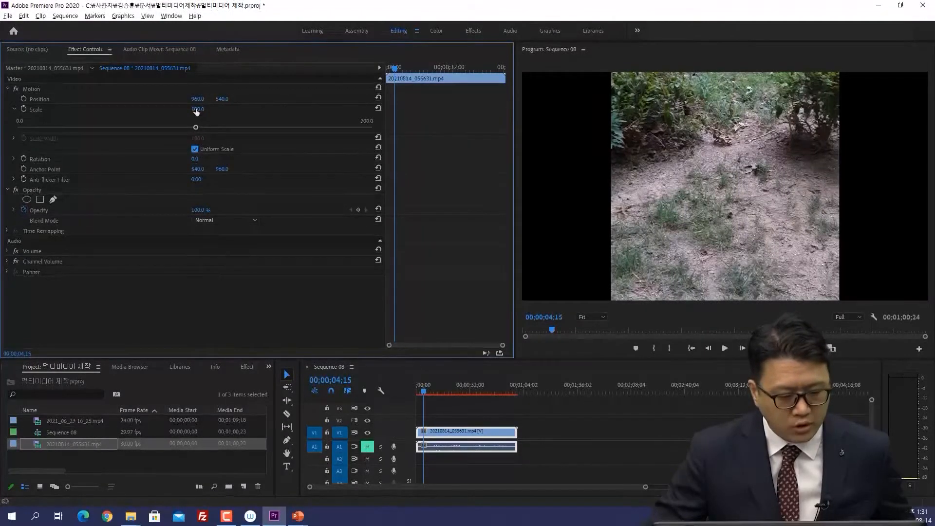
# - Scale the clip to 178, move the playhead to 00;00;01;22, and try a slight counter-clockwise rotation that is undone
pyautogui.moveTo(197, 112); pyautogui.dragTo(233, 111)
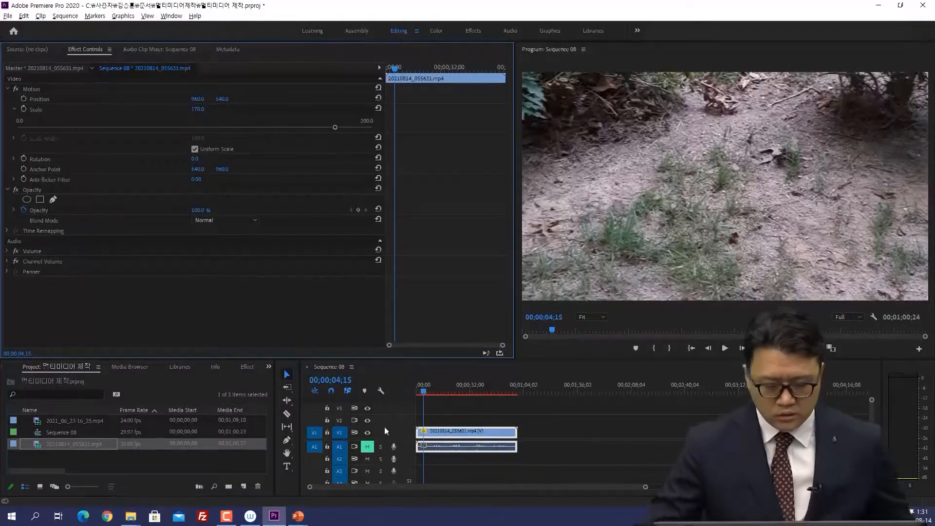
pyautogui.moveTo(418, 390); pyautogui.dragTo(419, 391)
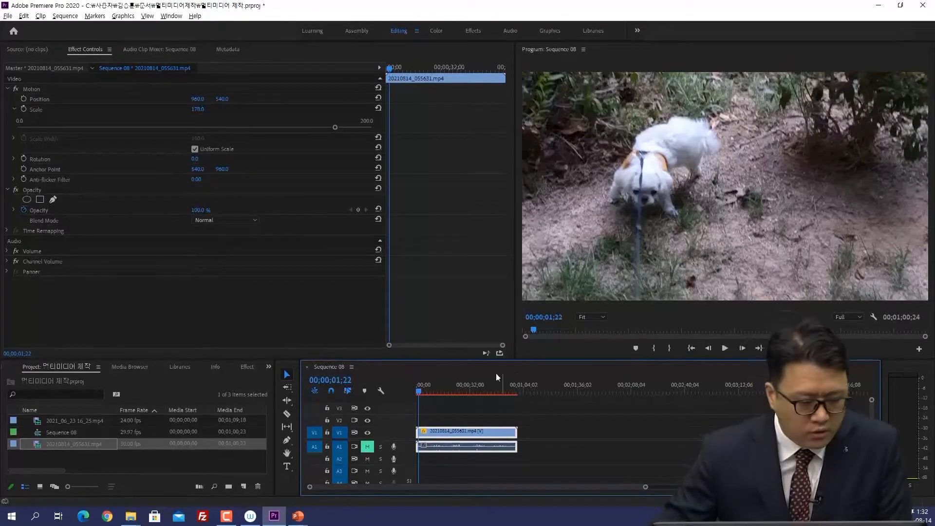
pyautogui.moveTo(195, 162)
pyautogui.mouseDown()
pyautogui.moveTo(176, 163)
pyautogui.moveTo(191, 162)
pyautogui.mouseUp()
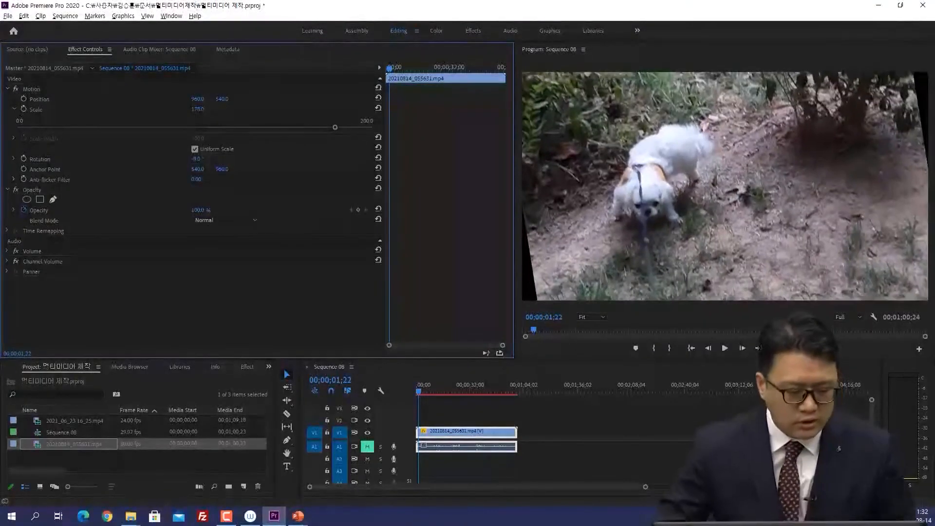
pyautogui.hotkey('ctrl', 'z')
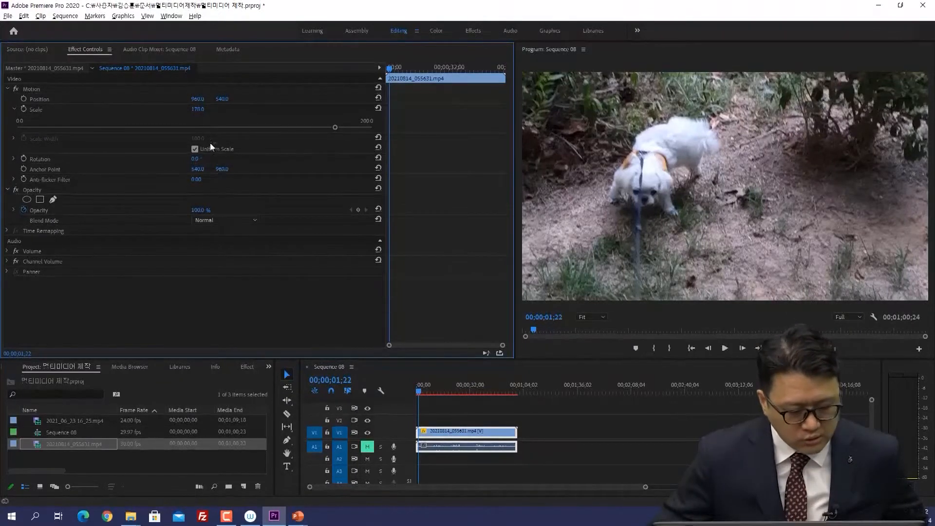
# - Set the clip's uniform Scale to 100
pyautogui.click(198, 109)
pyautogui.write('100')
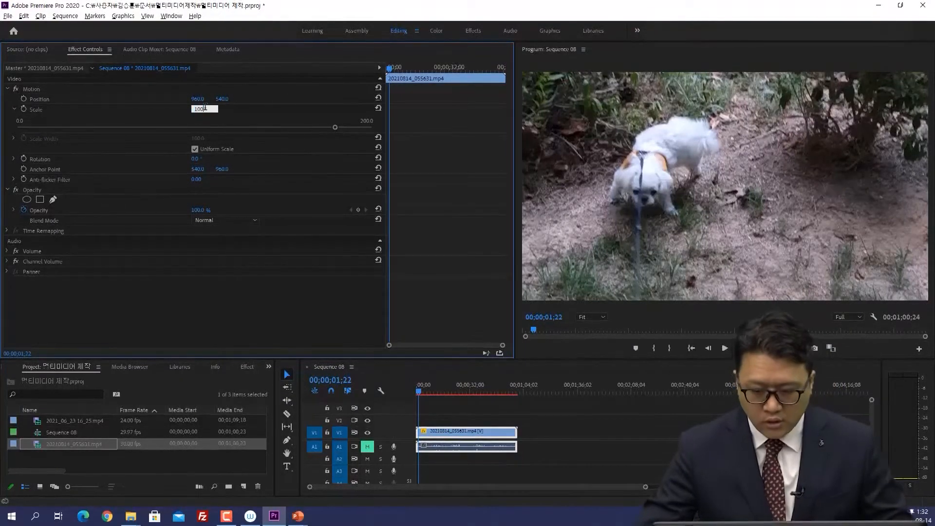
pyautogui.press('Return')
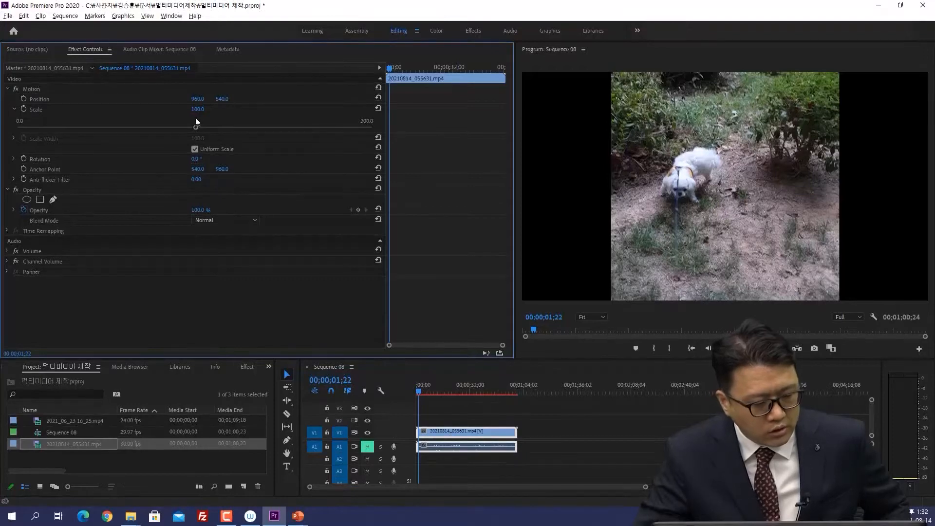
# - Try rotating the clip in both directions, undo the rotation, and try adjusting the horizontal Anchor Point
pyautogui.moveTo(197, 161); pyautogui.dragTo(204, 162)
pyautogui.moveTo(196, 159); pyautogui.dragTo(177, 159)
pyautogui.hotkey('ctrl', 'z')
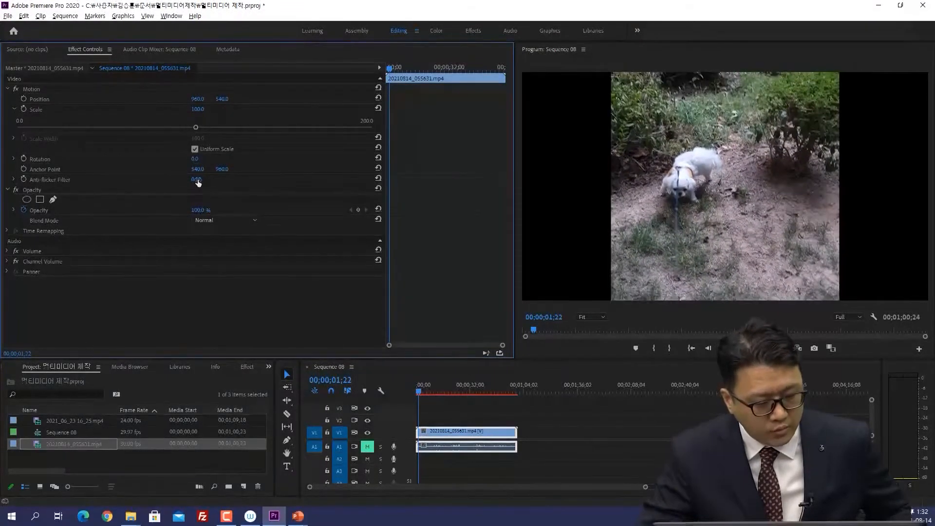
pyautogui.moveTo(198, 169)
pyautogui.mouseDown()
pyautogui.moveTo(231, 169)
pyautogui.moveTo(177, 169)
pyautogui.moveTo(198, 169)
pyautogui.mouseUp()
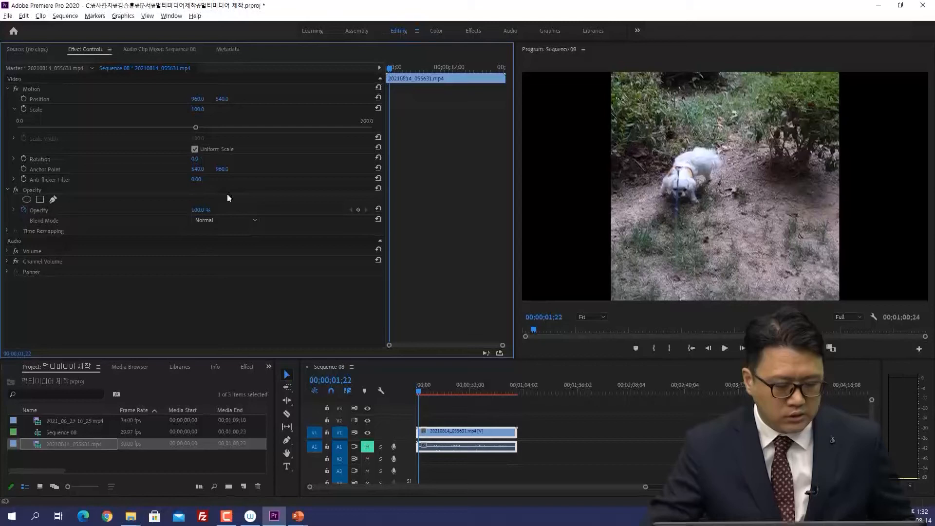
# - Move the clip's Anchor Point in the program preview to about 84.2, 963.5, near the clip's left edge
pyautogui.click(58, 171)
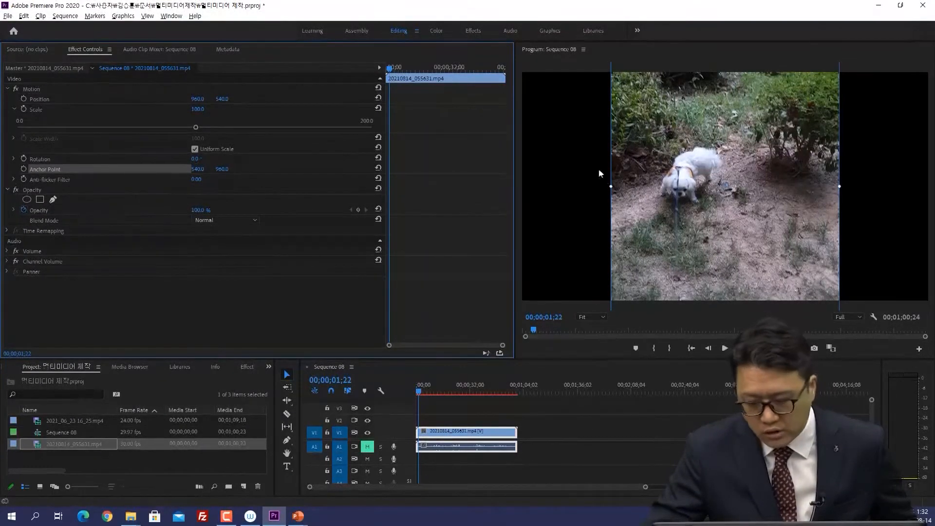
pyautogui.click(728, 191)
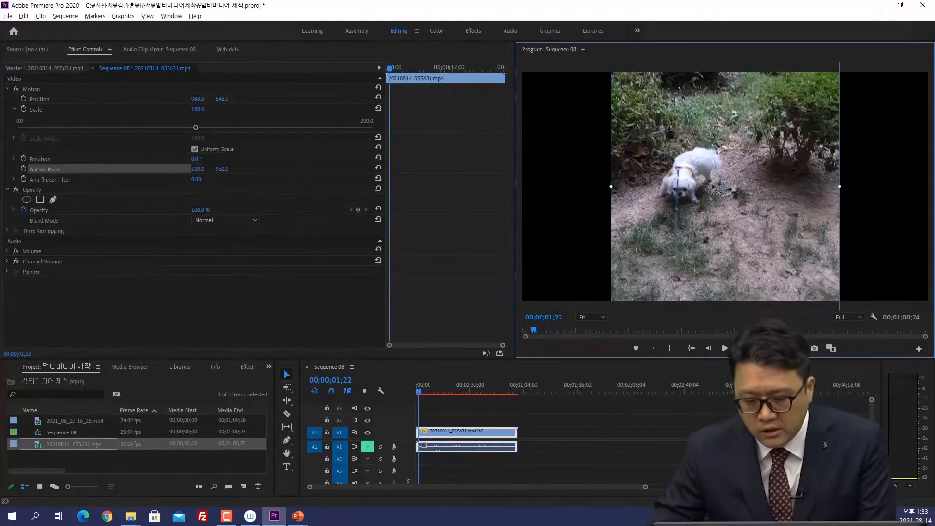
pyautogui.moveTo(639, 180); pyautogui.dragTo(632, 185)
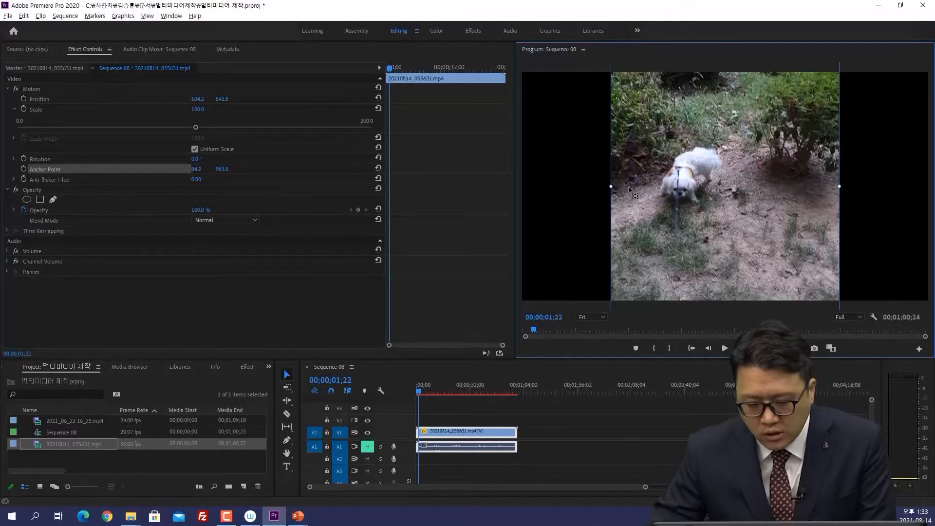
pyautogui.click(253, 262)
# - Try a slight rotation and a scale change around the moved anchor point, and undo the scaling
pyautogui.moveTo(196, 161)
pyautogui.mouseDown()
pyautogui.moveTo(180, 161)
pyautogui.moveTo(213, 161)
pyautogui.moveTo(195, 161)
pyautogui.mouseUp()
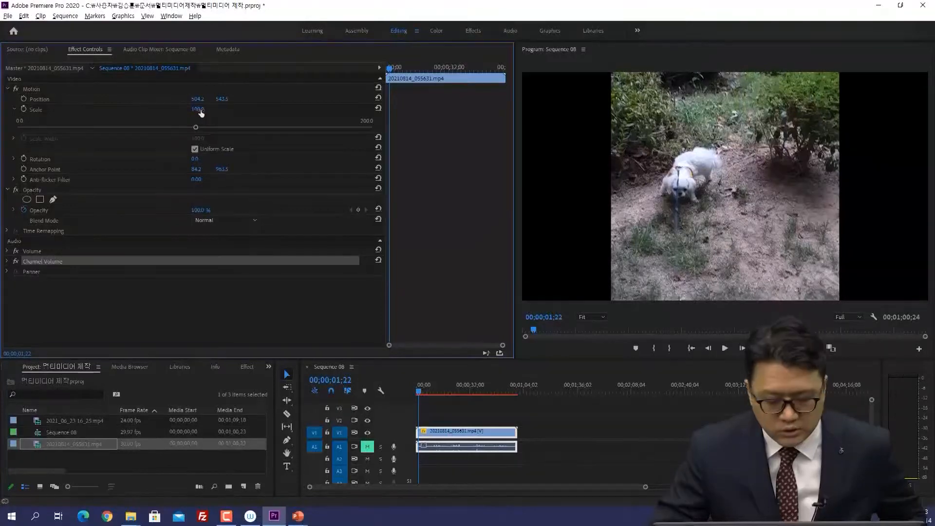
pyautogui.moveTo(196, 127)
pyautogui.mouseDown()
pyautogui.moveTo(302, 127)
pyautogui.moveTo(161, 127)
pyautogui.moveTo(244, 127)
pyautogui.moveTo(201, 127)
pyautogui.mouseUp()
pyautogui.hotkey('ctrl', 'z')
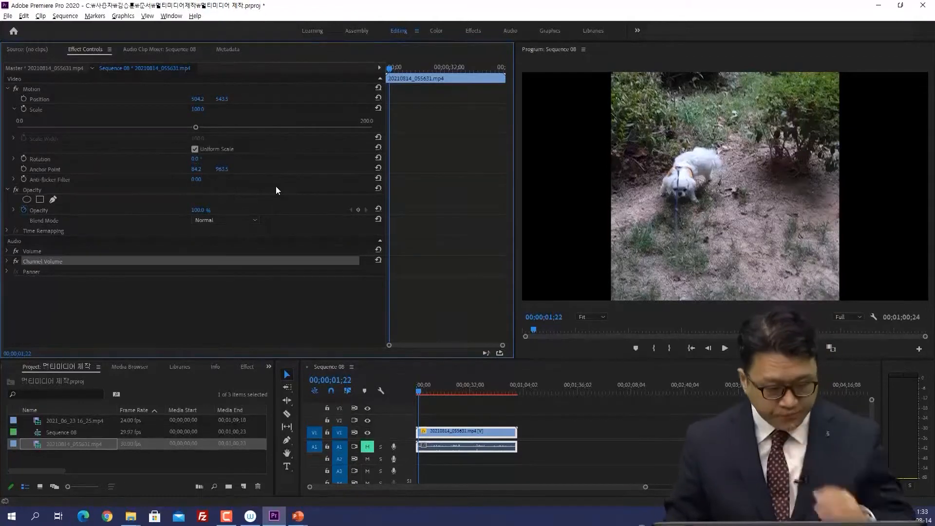
# - Move the Anchor Point in the program preview back near the clip's centre, to about 519.3, 947.3, and deselect it
pyautogui.click(198, 170)
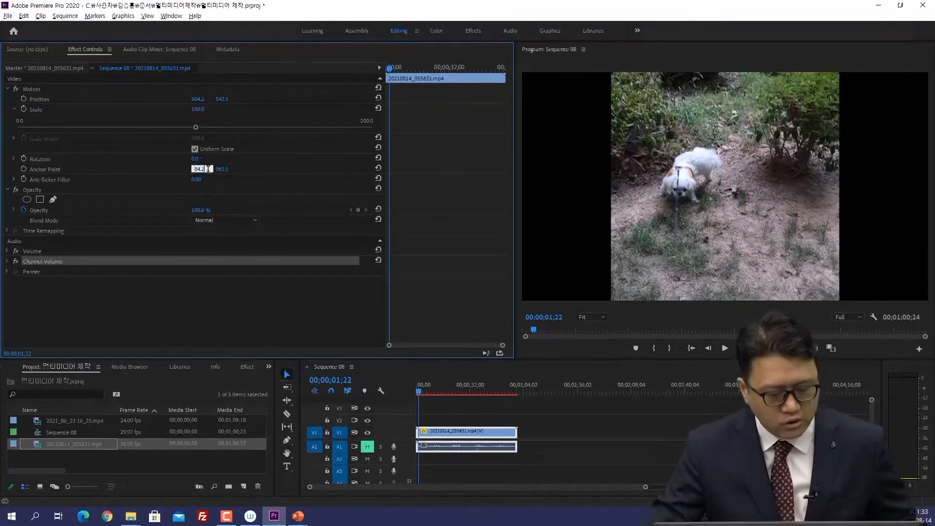
pyautogui.click(131, 179)
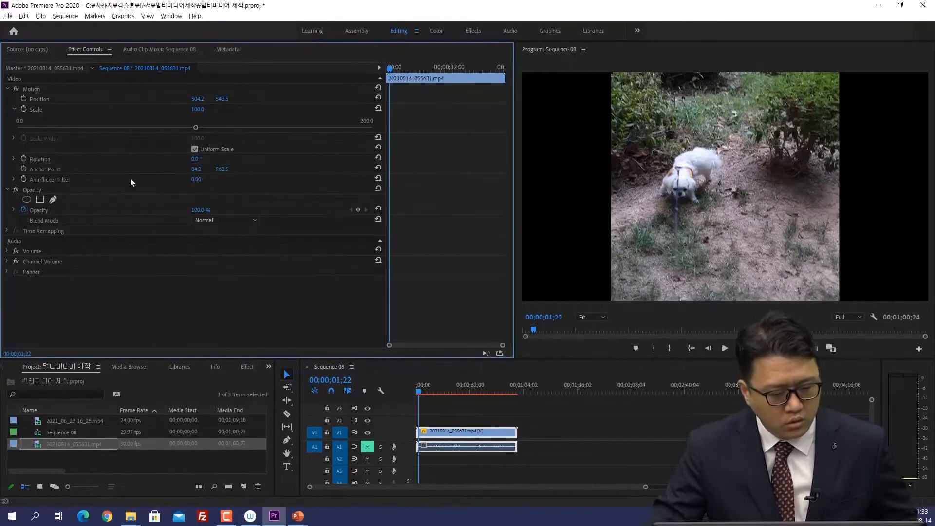
pyautogui.click(54, 171)
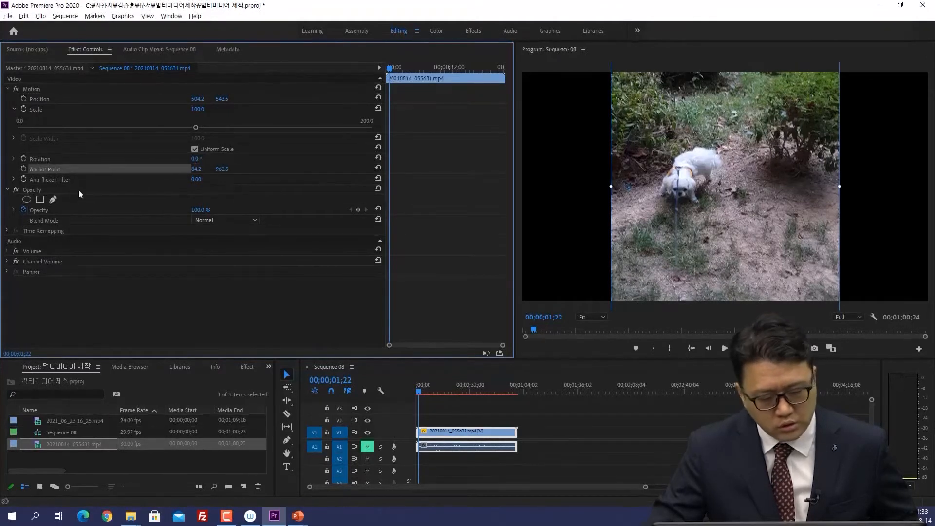
pyautogui.moveTo(629, 187); pyautogui.dragTo(655, 188)
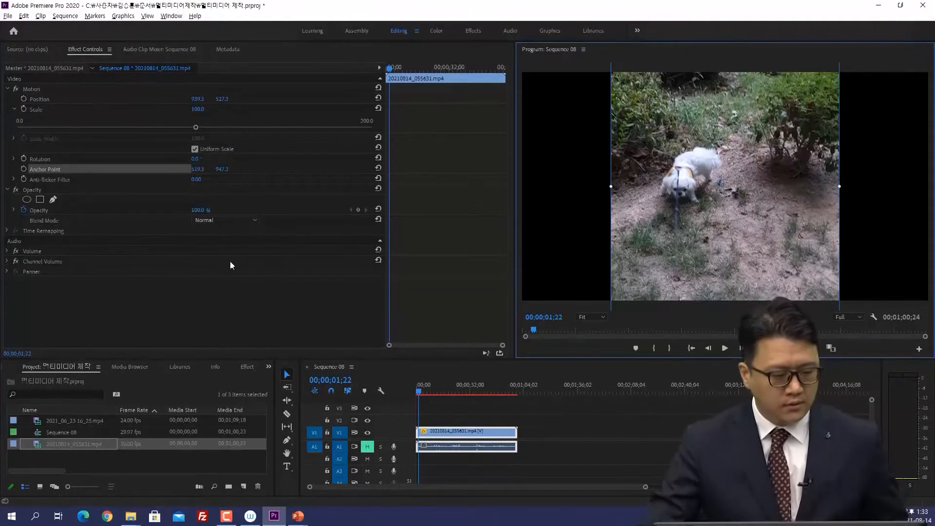
pyautogui.click(223, 288)
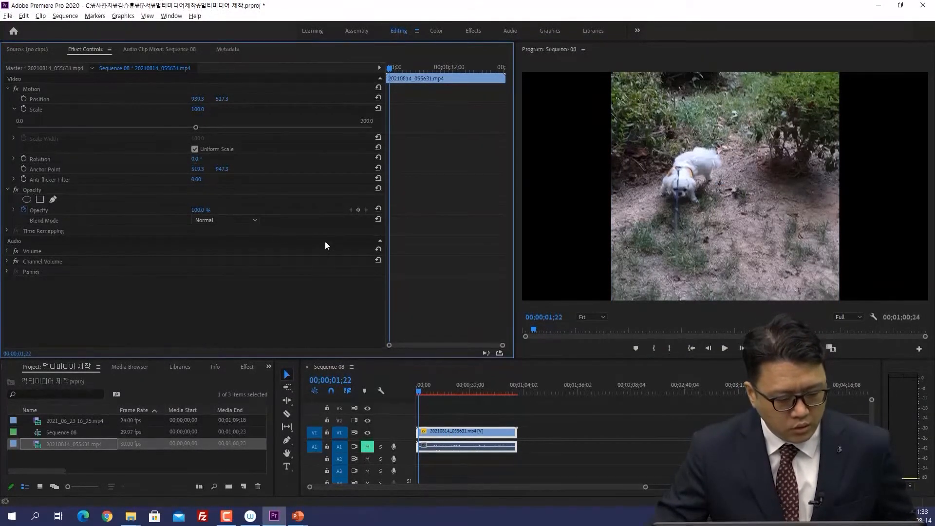
# - Try the clip's Opacity at 38% and 0%, and return it to 100%
pyautogui.moveTo(197, 211)
pyautogui.mouseDown()
pyautogui.moveTo(146, 210)
pyautogui.moveTo(201, 210)
pyautogui.mouseUp()
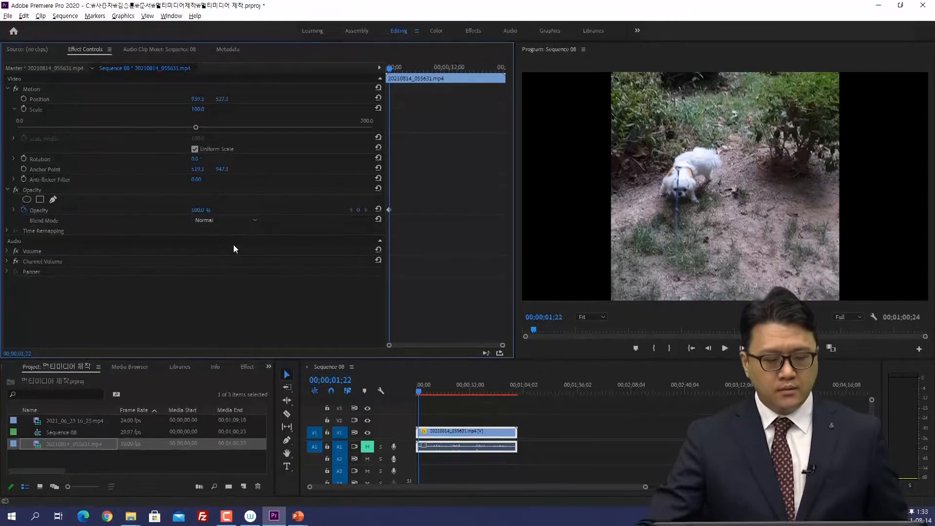
pyautogui.click(197, 210)
pyautogui.write('38')
pyautogui.press('Return')
pyautogui.moveTo(197, 210)
pyautogui.mouseDown()
pyautogui.moveTo(227, 210)
pyautogui.moveTo(178, 210)
pyautogui.mouseUp()
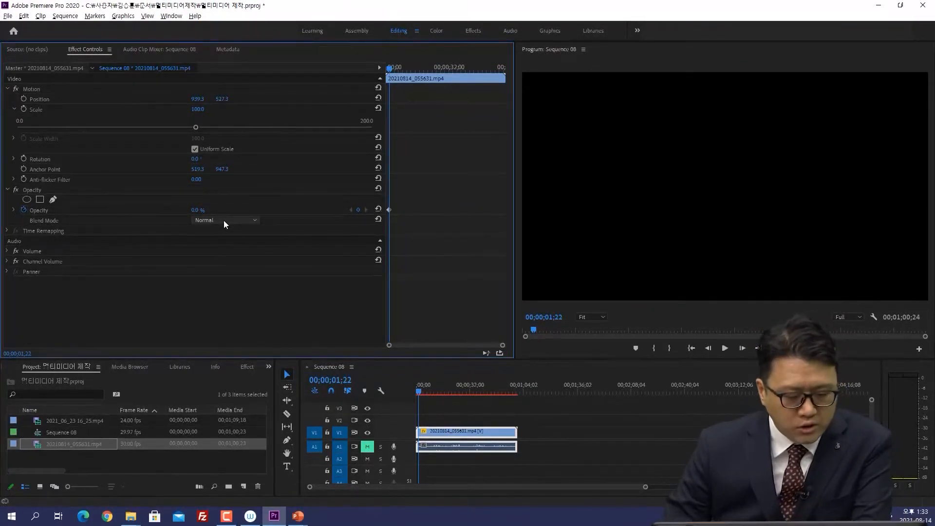
pyautogui.moveTo(196, 215); pyautogui.dragTo(246, 214)
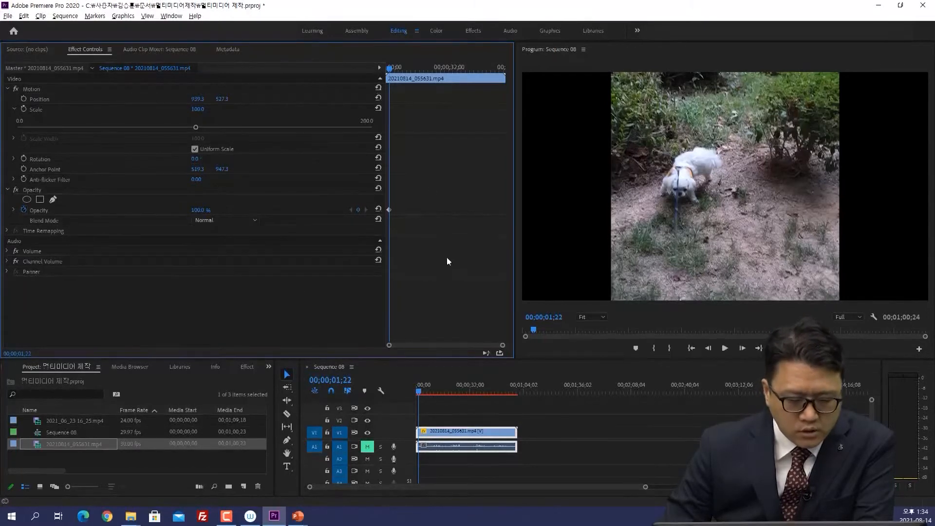
# - Enlarge the effect keyframe area, delete the Opacity keyframe at 00;00;01;22, and turn off Opacity keyframing
pyautogui.moveTo(385, 247); pyautogui.dragTo(341, 246)
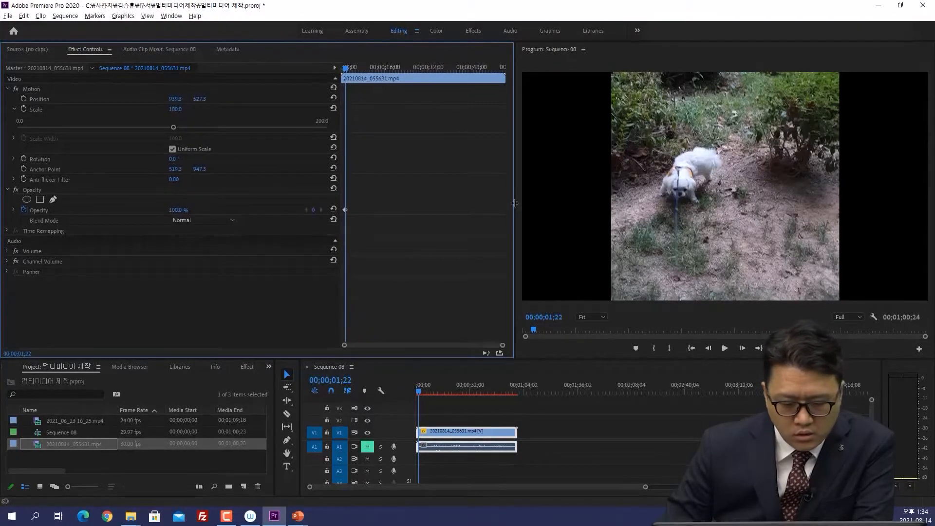
pyautogui.moveTo(515, 202); pyautogui.dragTo(543, 203)
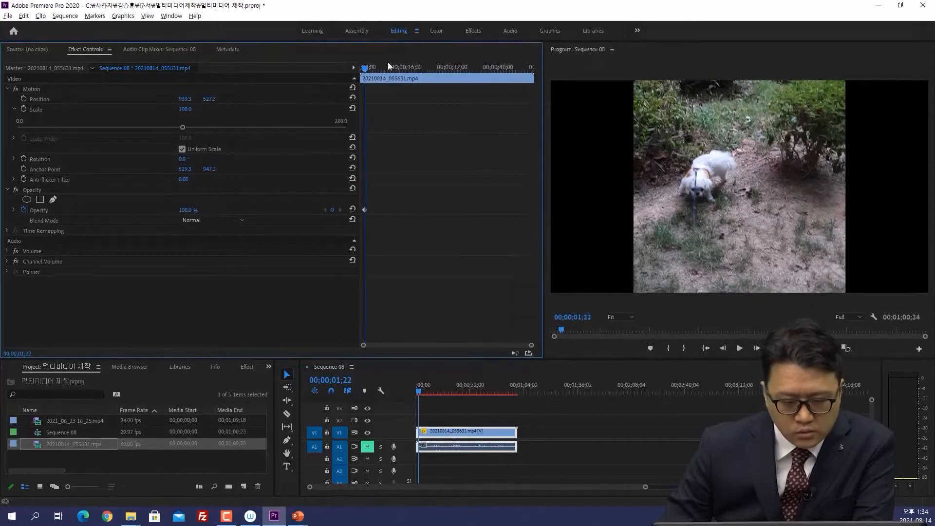
pyautogui.click(365, 210)
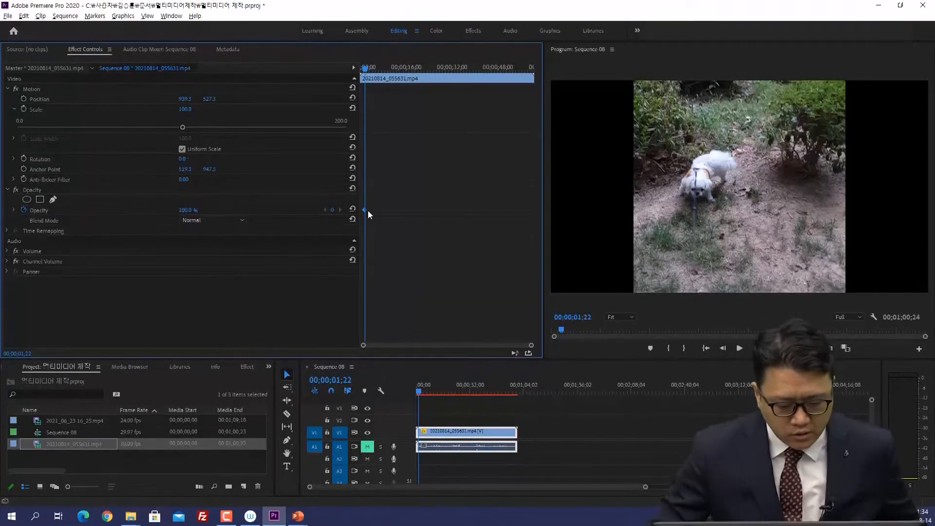
pyautogui.press('Delete')
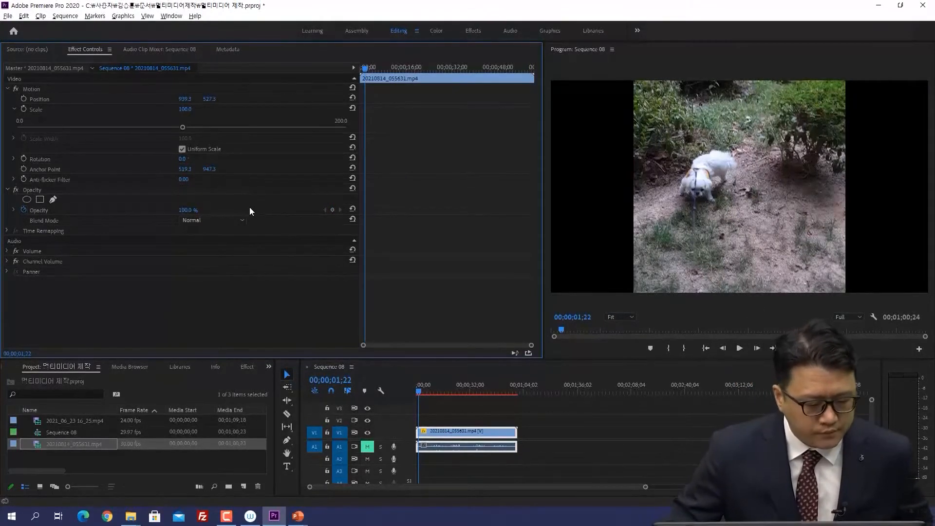
pyautogui.click(23, 210)
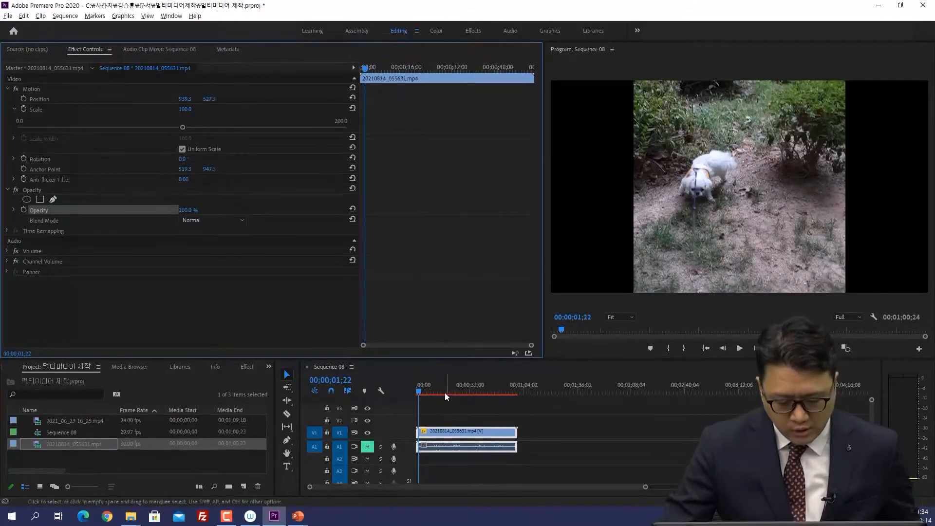
# - Move the playhead to the sequence start, try enabling Rotation keyframing, and undo the recent keyframe changes
pyautogui.click(417, 388)
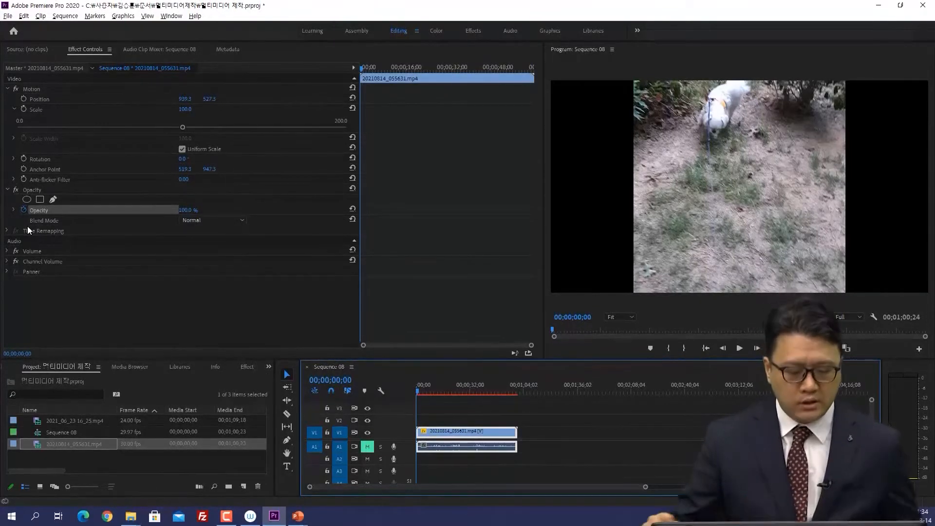
pyautogui.click(24, 161)
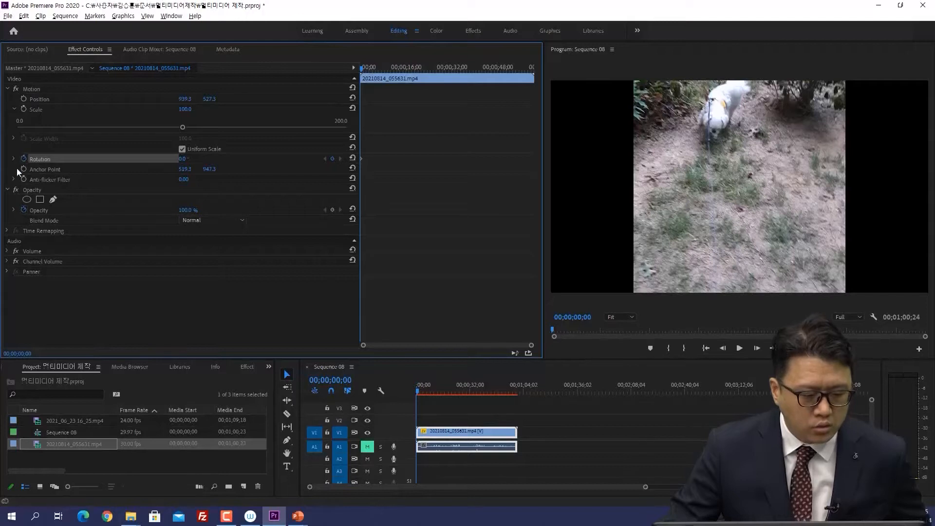
pyautogui.hotkey('ctrl', 'z')
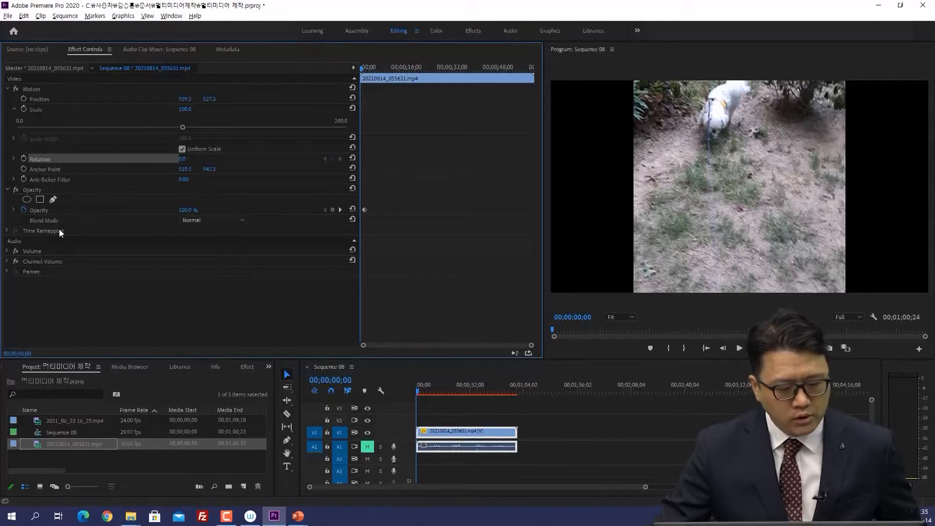
pyautogui.click(387, 244)
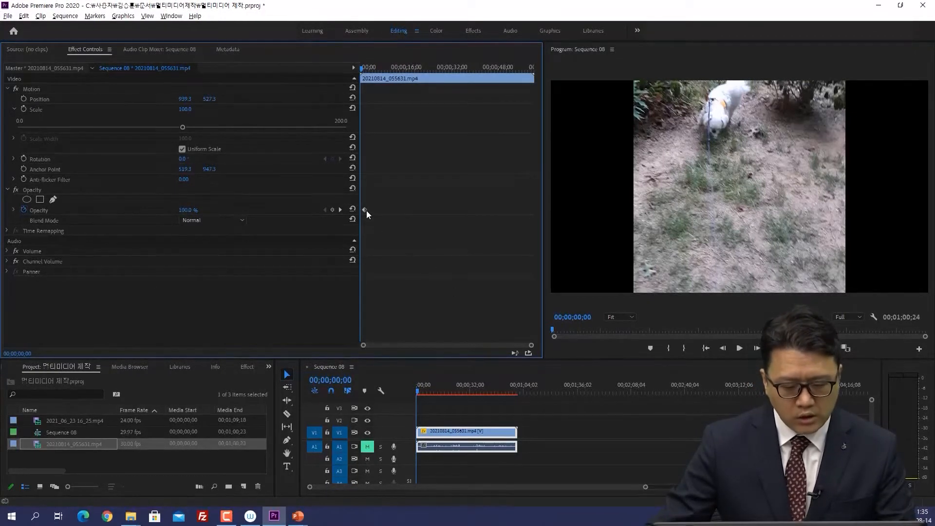
pyautogui.hotkey('ctrl', 'z')
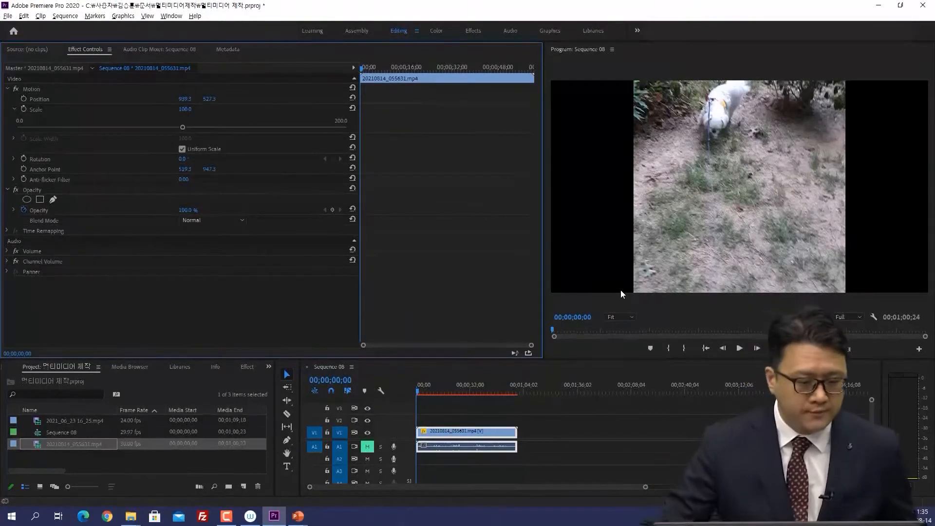
# - Animate the clip's Scale with keyframes of 100 at the start and 182 at 00;00;03;00
pyautogui.click(22, 108)
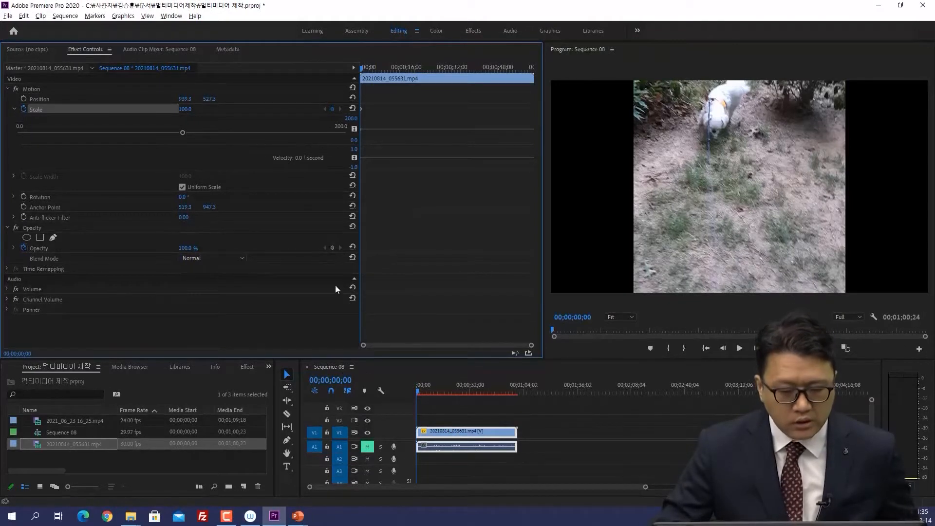
pyautogui.click(337, 381)
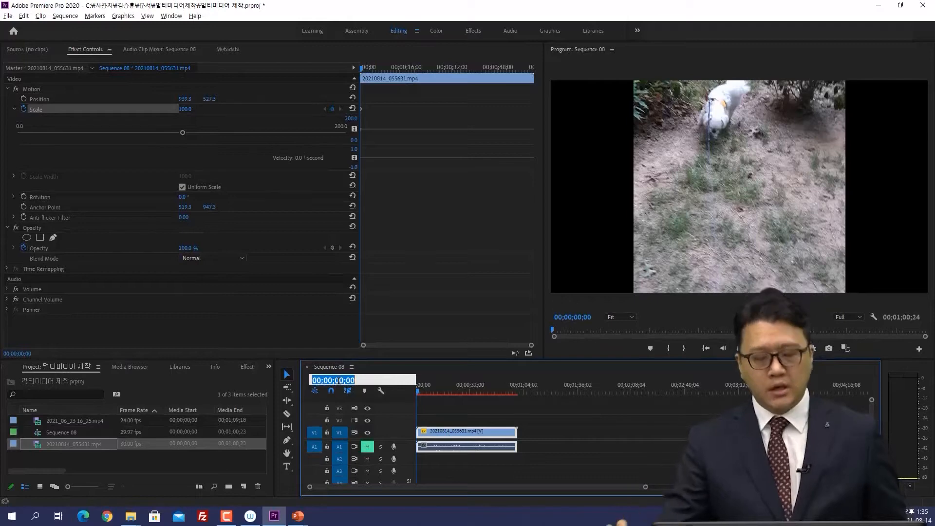
pyautogui.write('3')
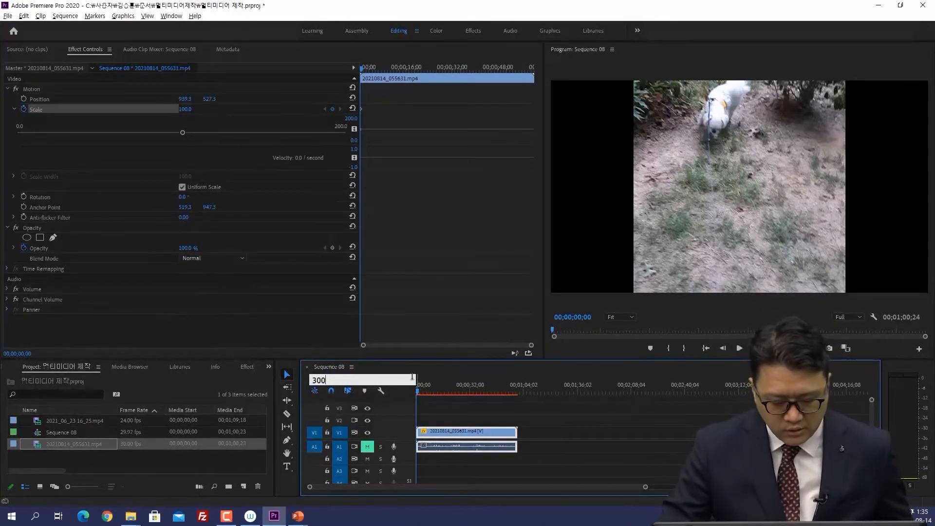
pyautogui.click(436, 414)
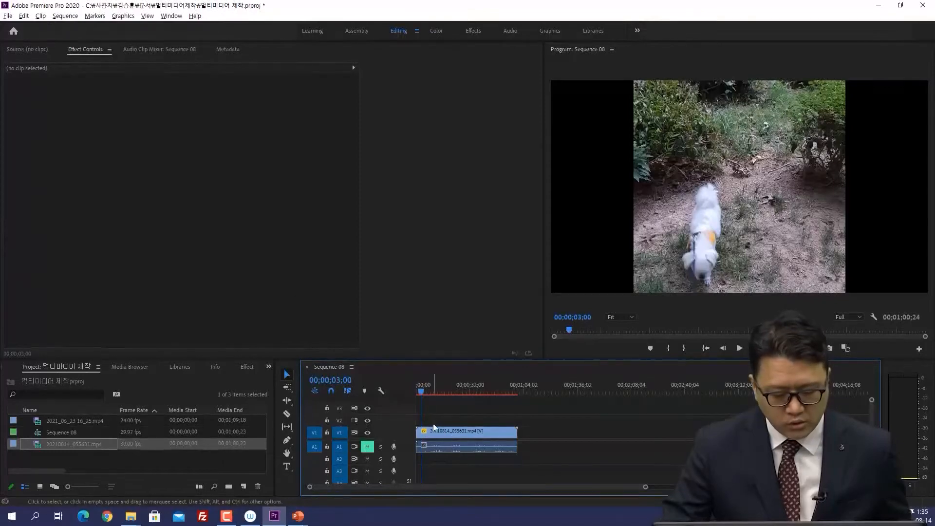
pyautogui.click(432, 433)
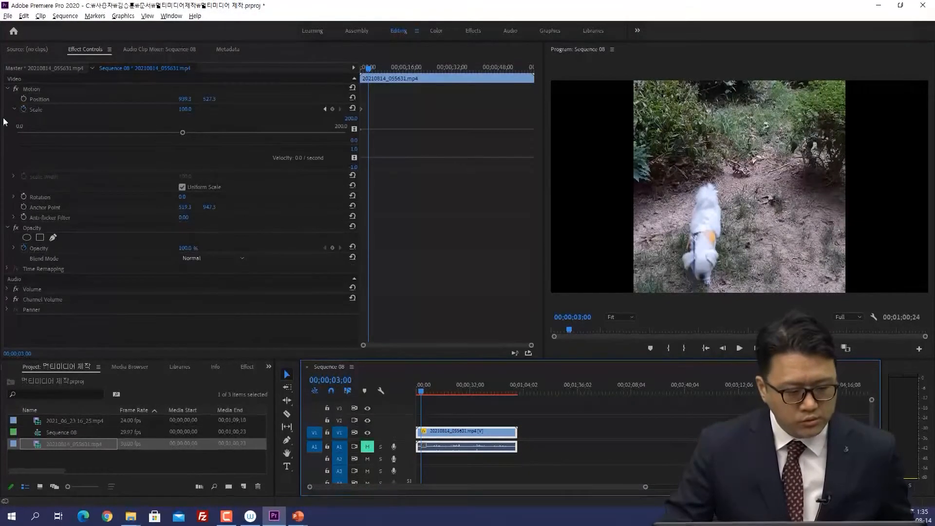
pyautogui.moveTo(183, 110); pyautogui.dragTo(223, 111)
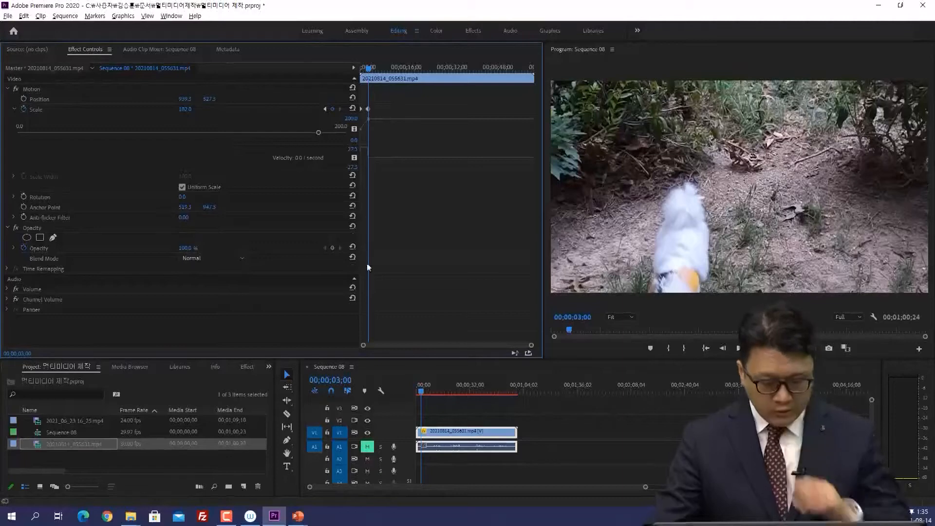
# - Play the Scale animation from the sequence start and scrub the playhead back to the beginning
pyautogui.click(414, 390)
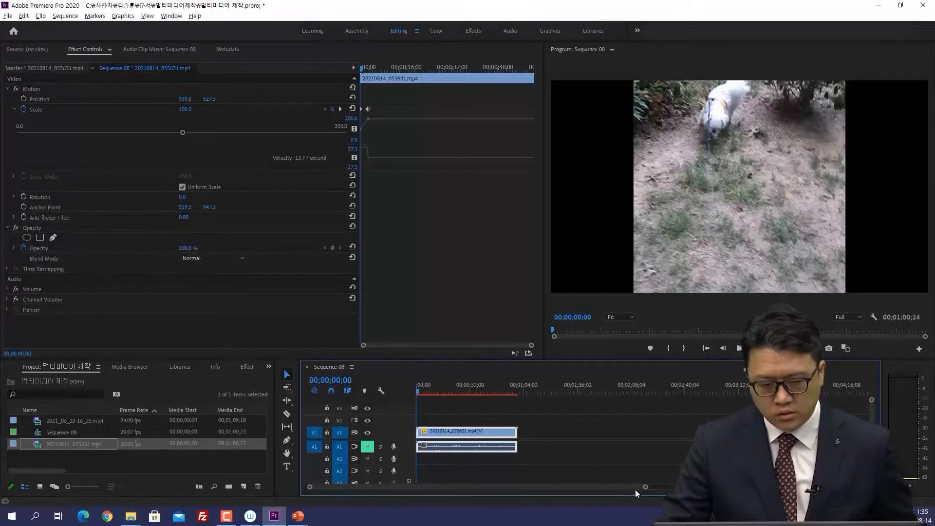
pyautogui.press('space')
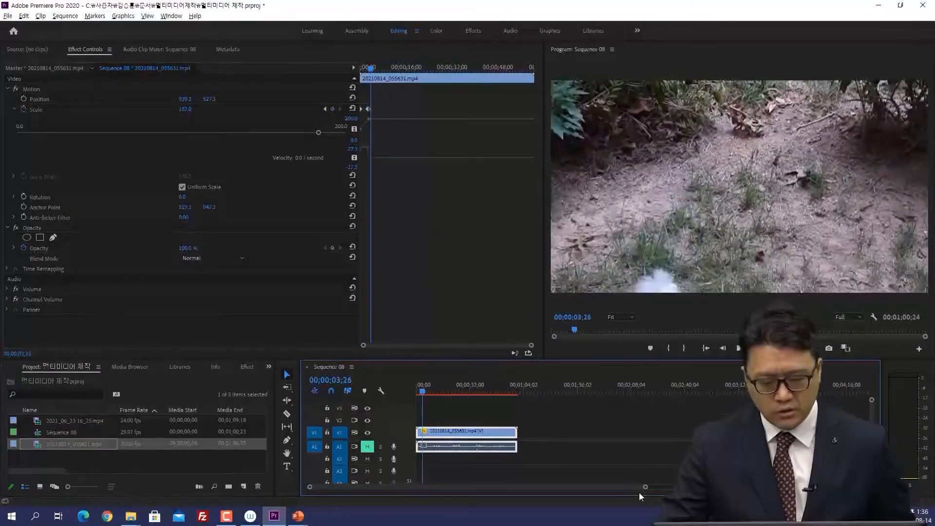
pyautogui.click(369, 71)
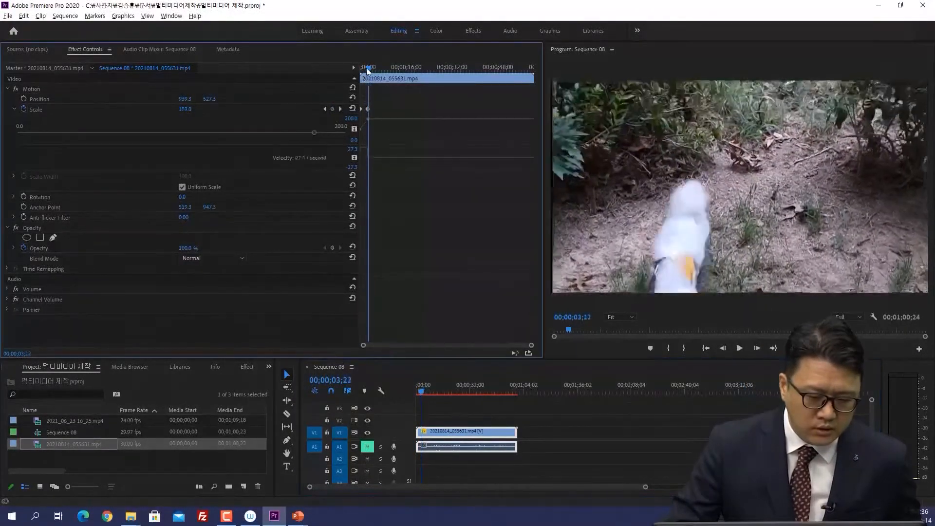
pyautogui.moveTo(369, 71); pyautogui.dragTo(354, 71)
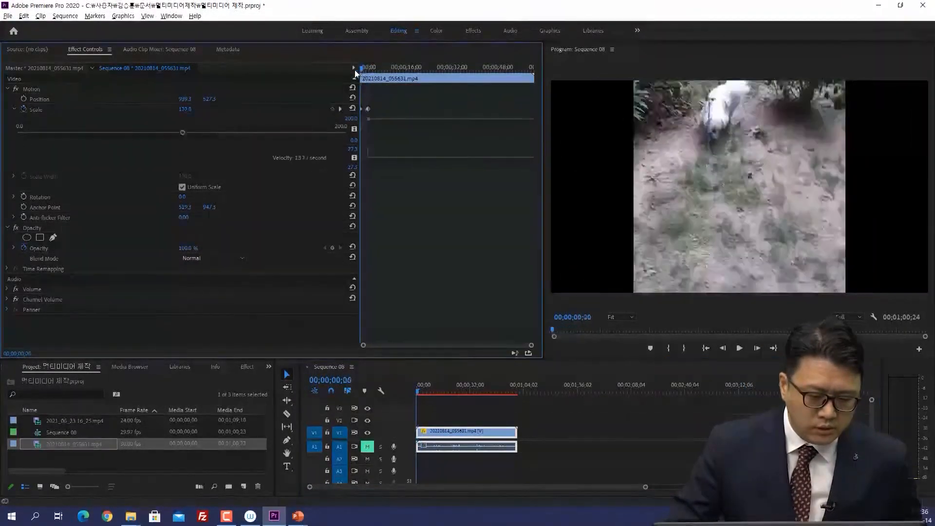
# - Animate the clip's Rotation with keyframes of 0 at the start and -27 at 00;00;03;00
pyautogui.click(23, 198)
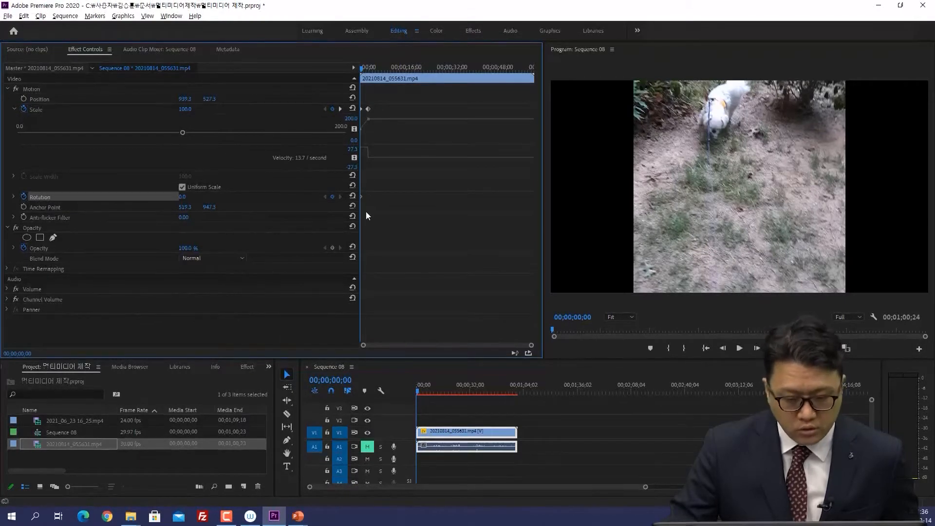
pyautogui.click(331, 380)
pyautogui.write('300')
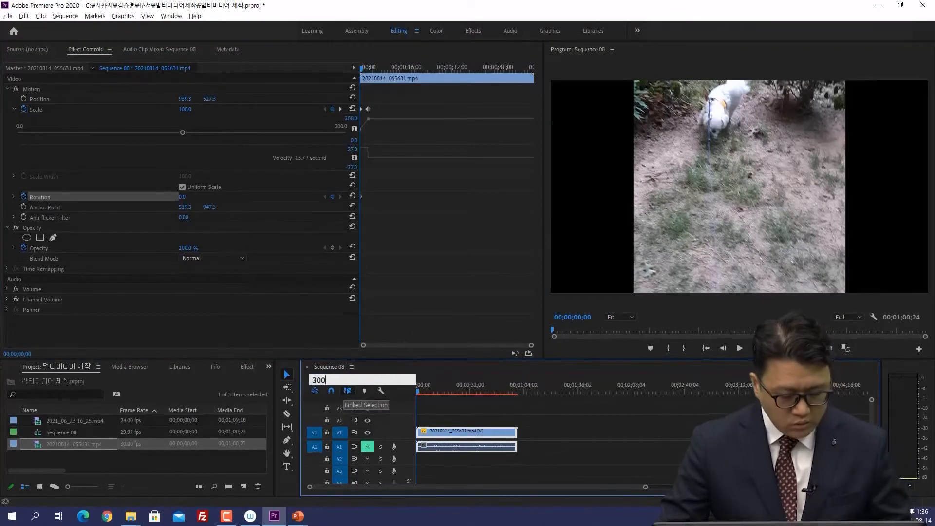
pyautogui.press('Return')
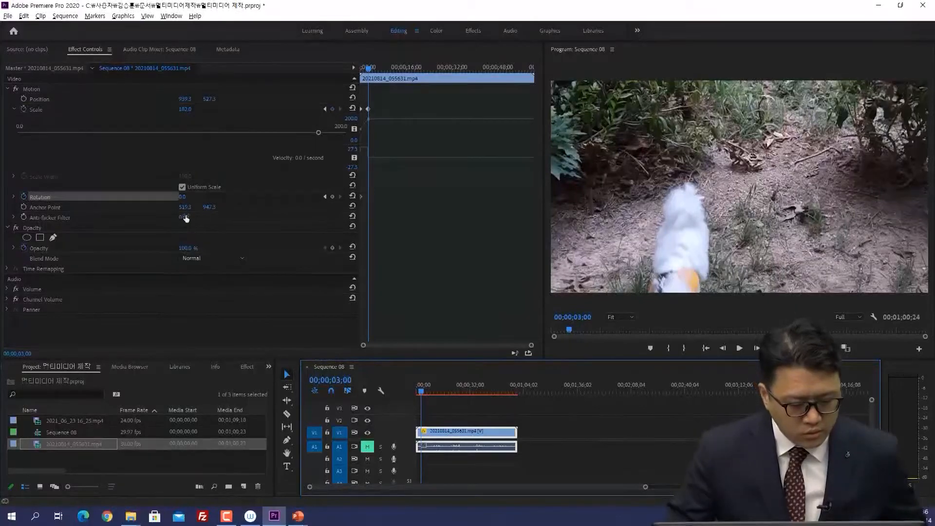
pyautogui.moveTo(181, 197); pyautogui.dragTo(168, 197)
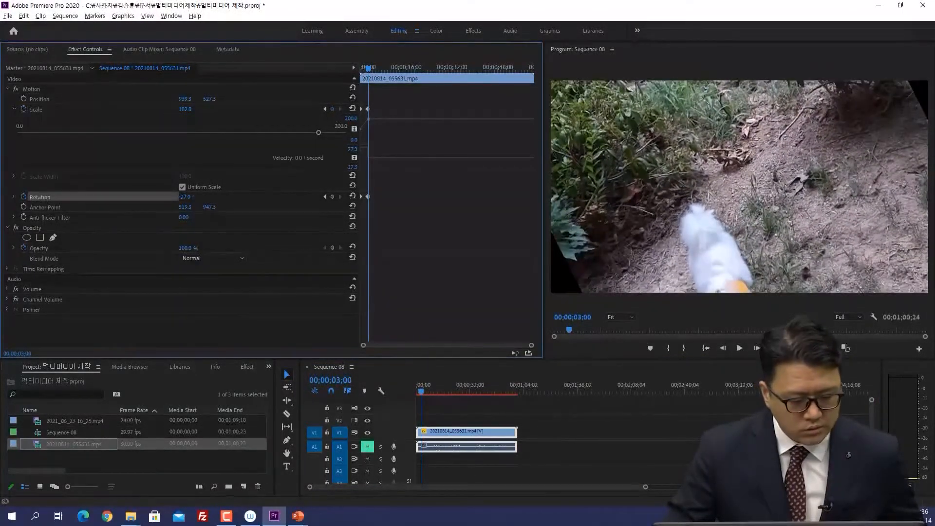
# - Play the combined Scale and Rotation animation from the sequence start, stopping just after the second keyframes
pyautogui.moveTo(422, 391); pyautogui.dragTo(404, 390)
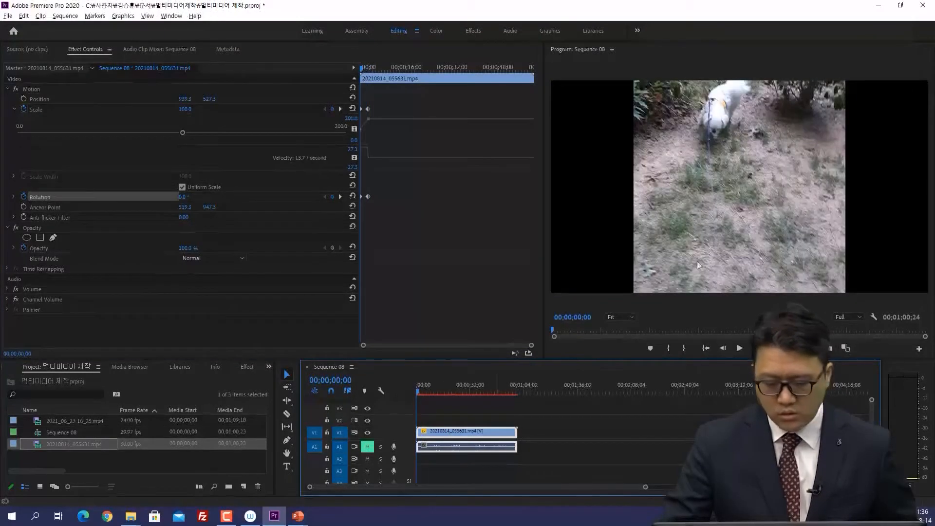
pyautogui.press('space')
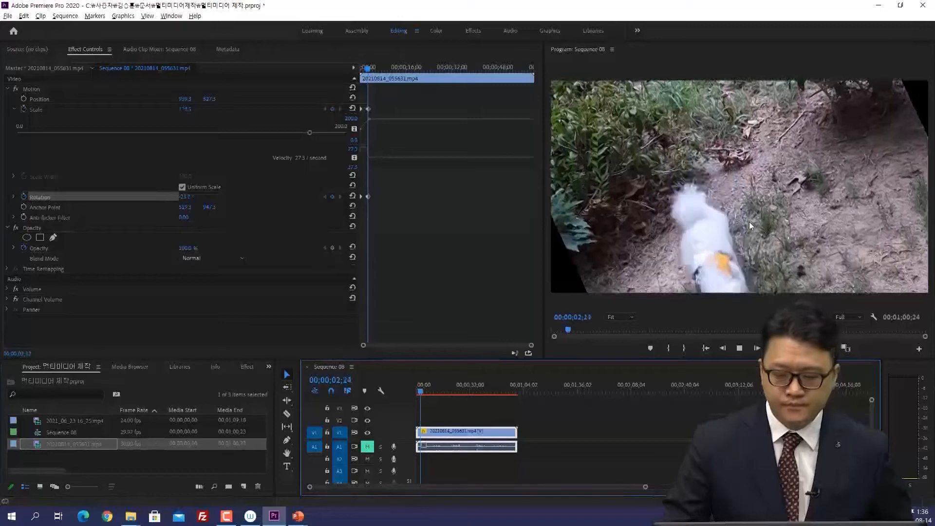
pyautogui.press('space')
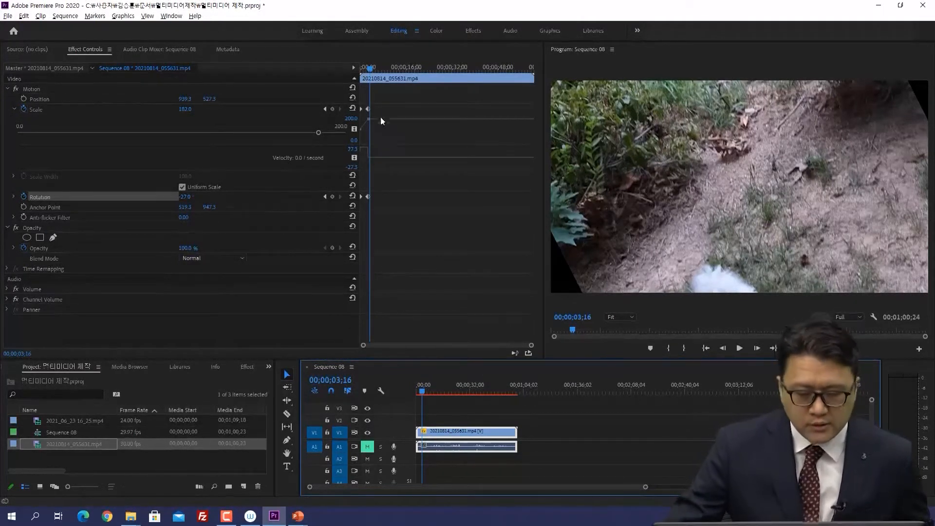
# - Add a third Scale keyframe of 214 at 00;00;05;03 and return the playhead to the sequence start
pyautogui.click(375, 69)
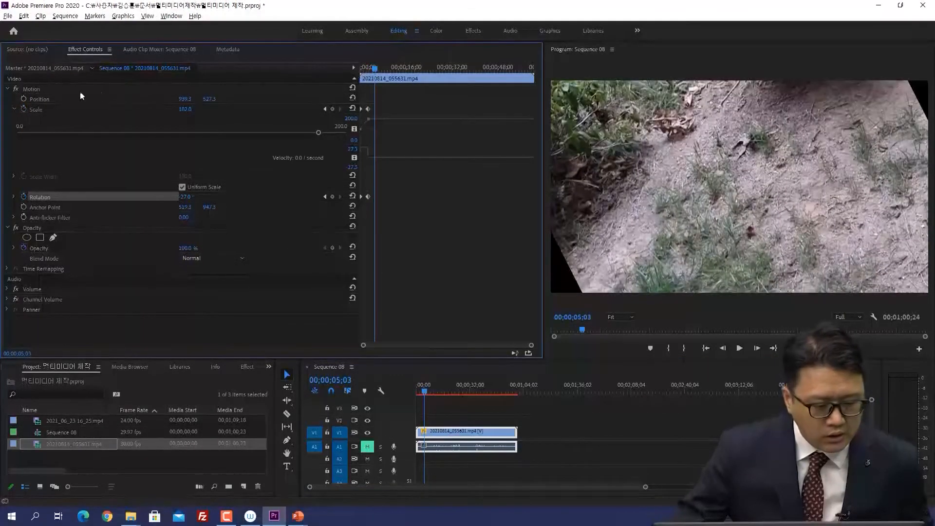
pyautogui.moveTo(185, 110); pyautogui.dragTo(202, 110)
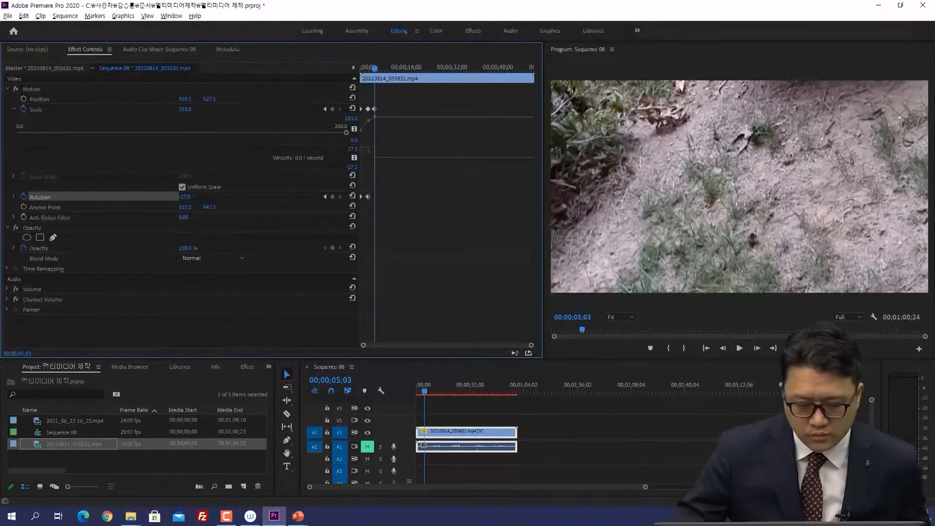
pyautogui.moveTo(378, 70); pyautogui.dragTo(355, 73)
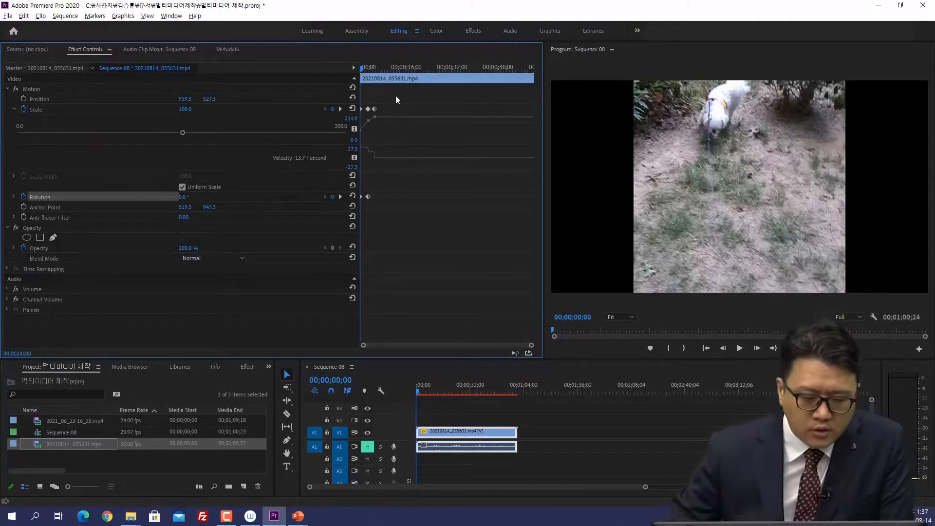
# - Remove the Scale keyframe at the sequence start and add a new one there with the value 182
pyautogui.click(361, 71)
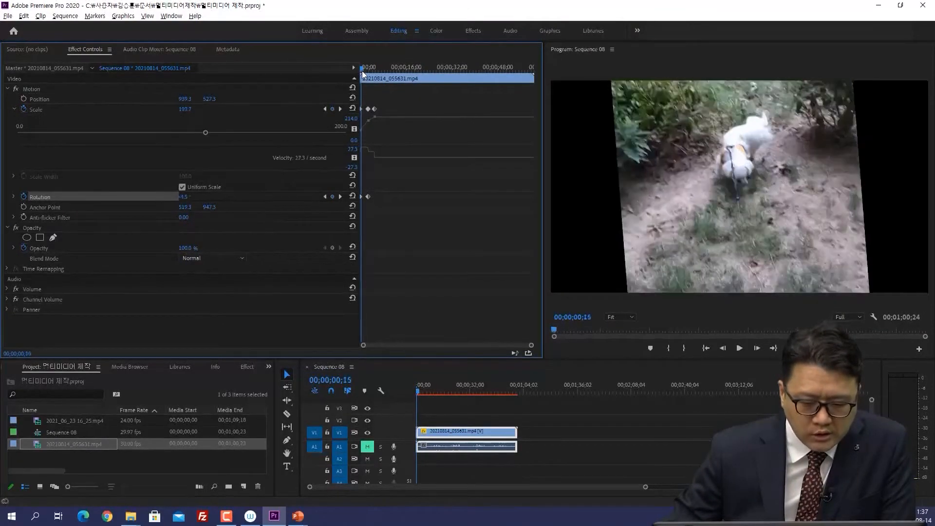
pyautogui.click(362, 71)
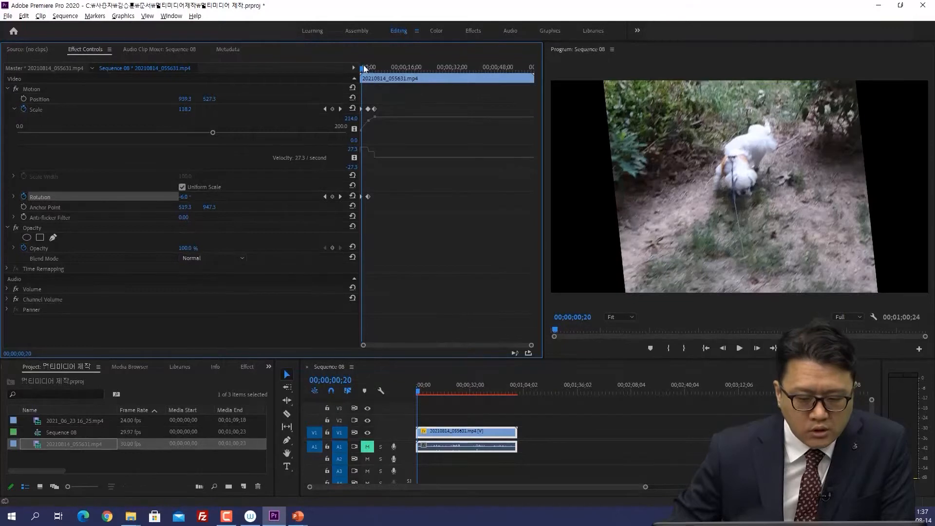
pyautogui.moveTo(363, 71); pyautogui.dragTo(359, 69)
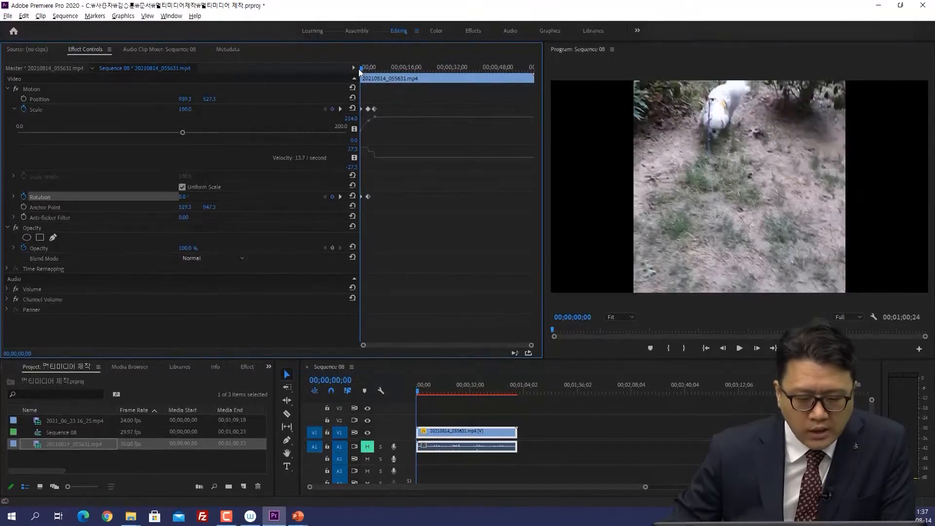
pyautogui.click(333, 109)
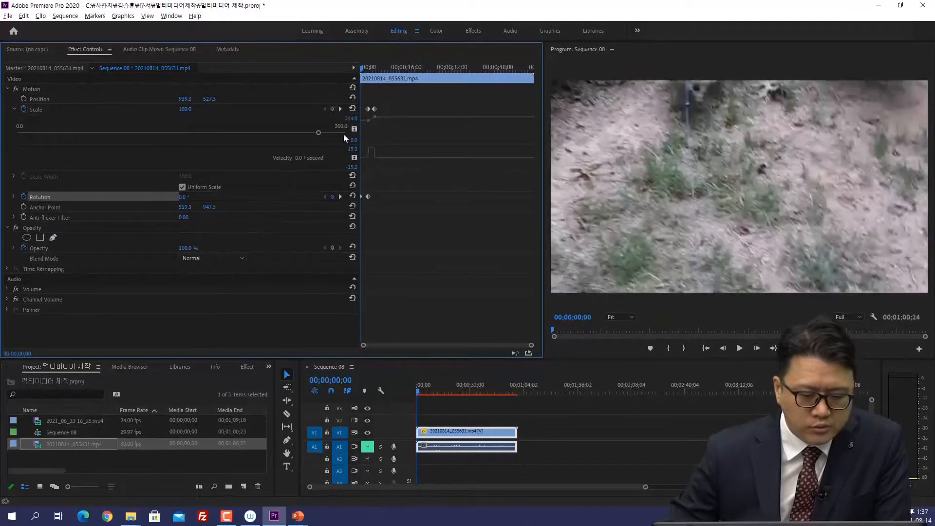
pyautogui.click(332, 110)
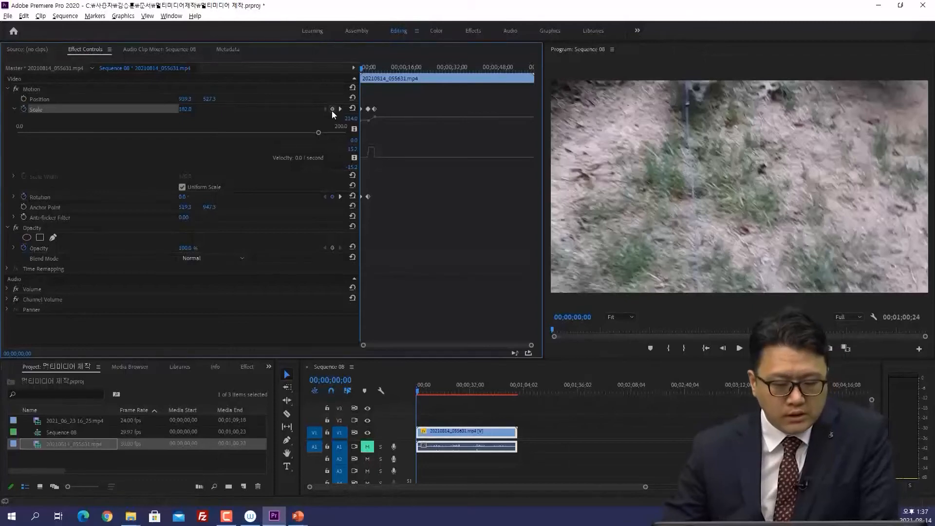
# - Step forward and backward through the clip's Scale keyframes to review them, ending at the sequence start
pyautogui.press('Right')
pyautogui.press('Left')
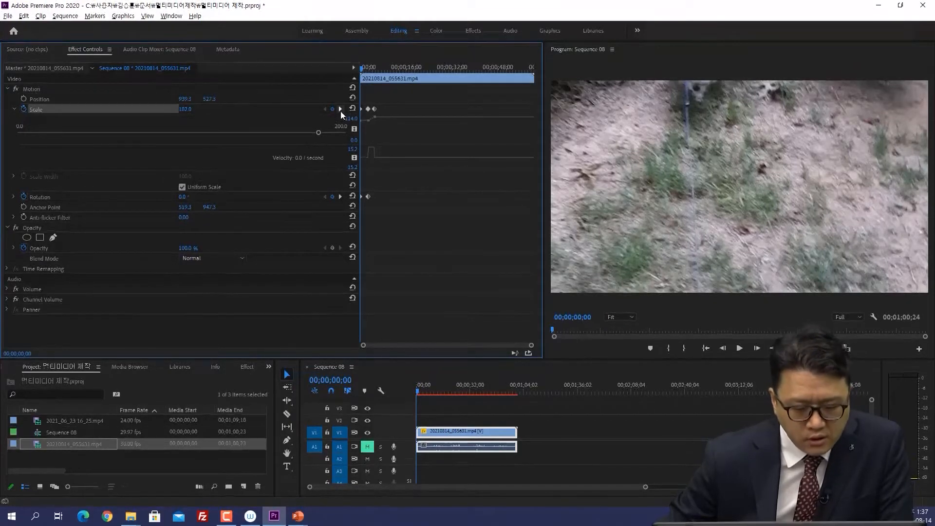
pyautogui.click(341, 109)
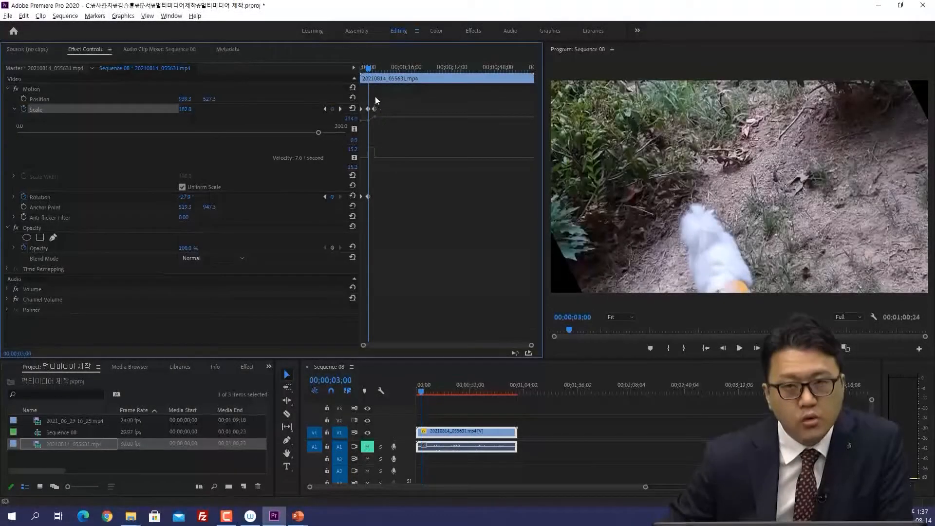
pyautogui.click(341, 109)
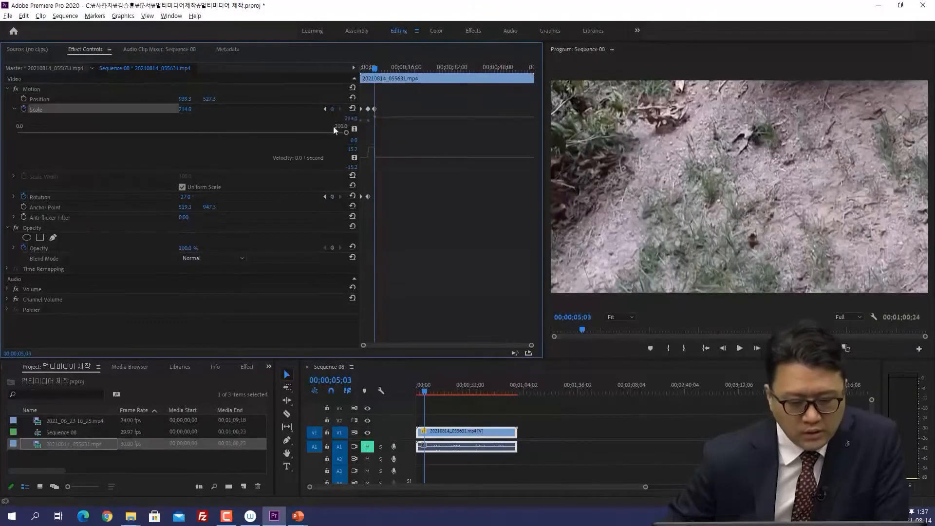
pyautogui.click(323, 110)
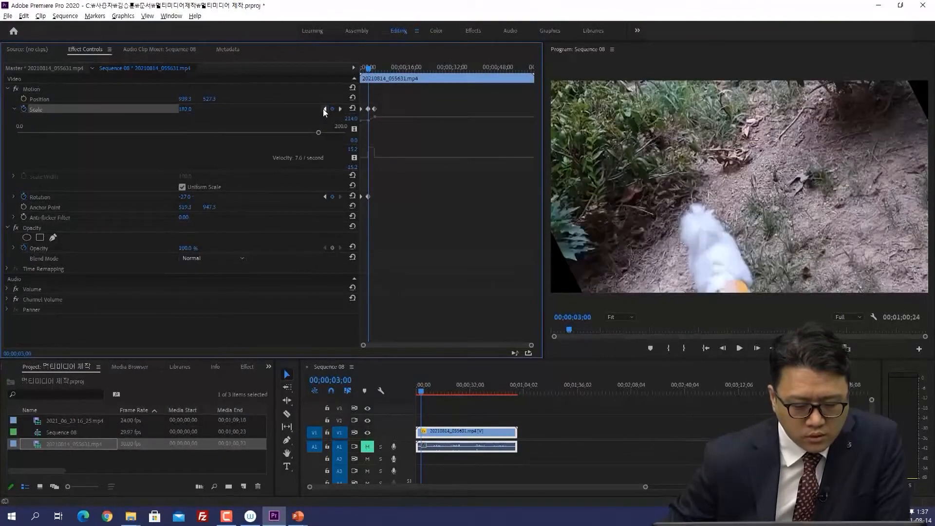
pyautogui.click(323, 109)
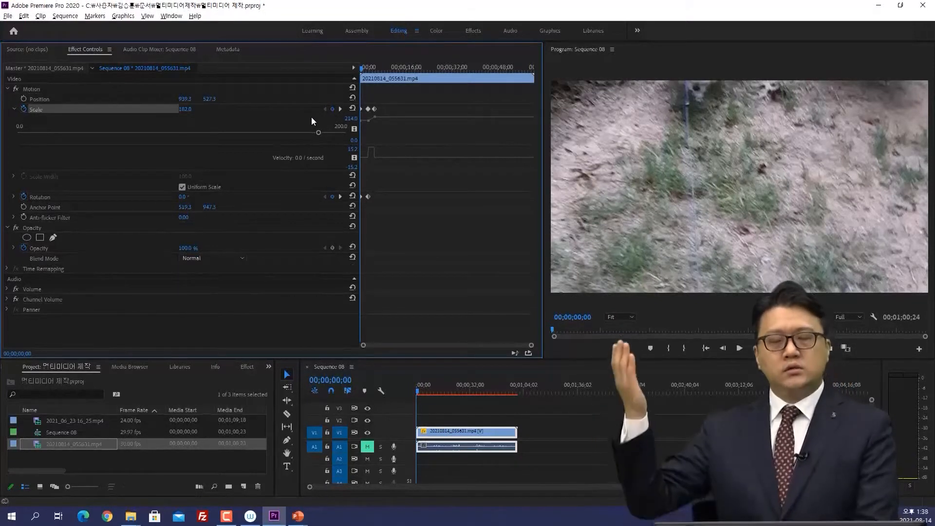
pyautogui.click(340, 109)
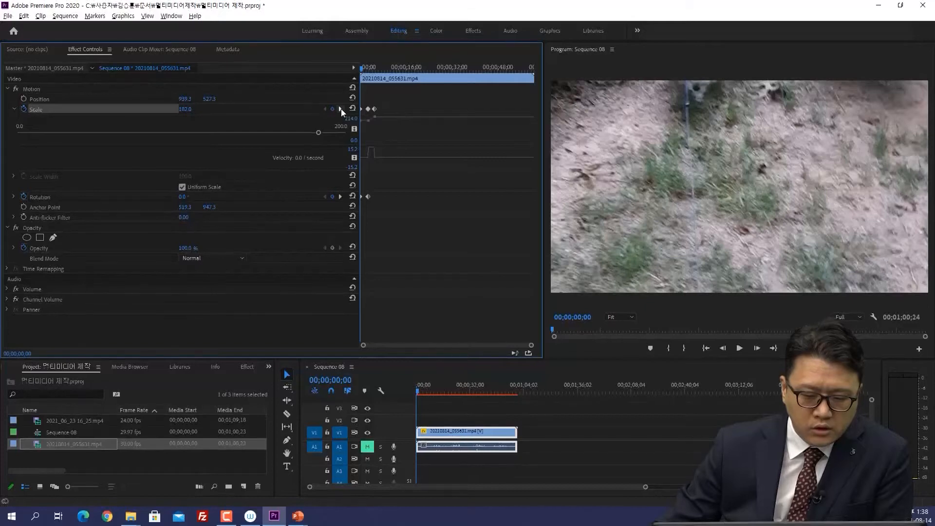
pyautogui.click(322, 109)
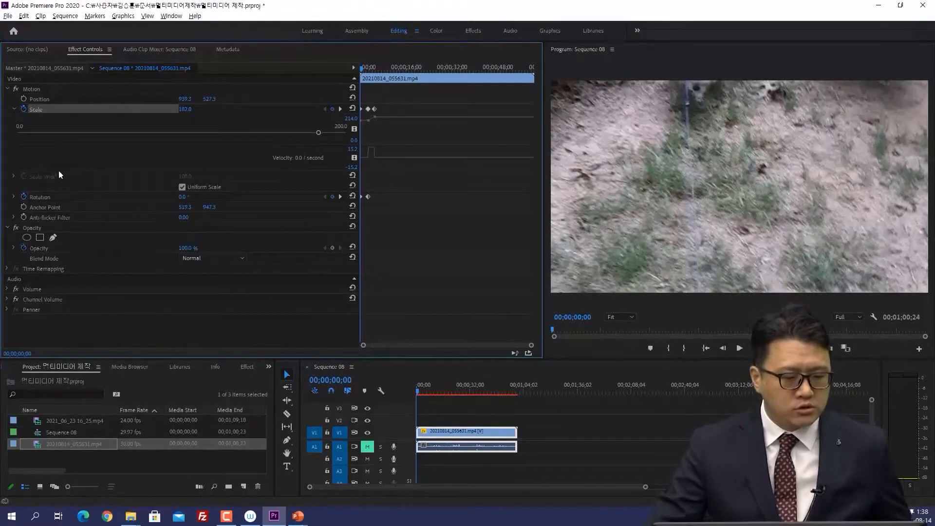
# - Try turning off Scale keyframing, and undo the removal and re-adding of the starting Scale keyframe
pyautogui.click(22, 110)
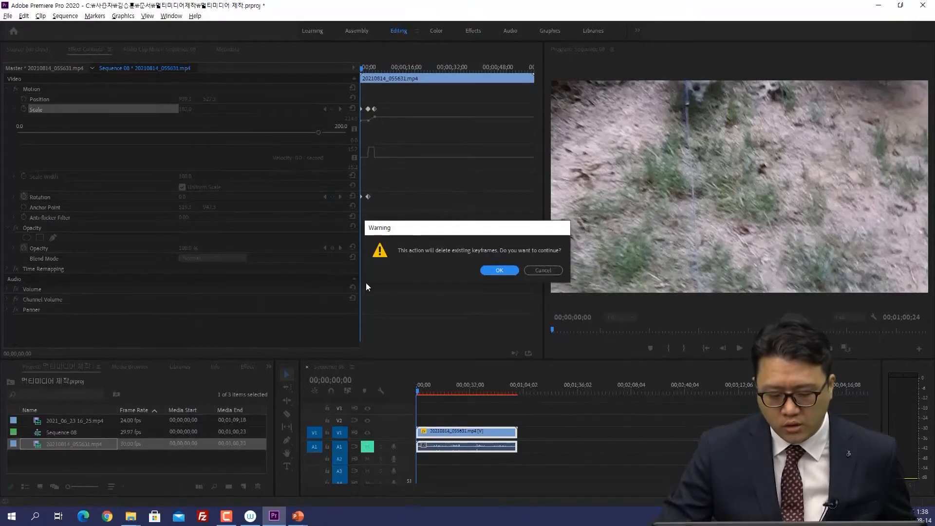
pyautogui.click(492, 273)
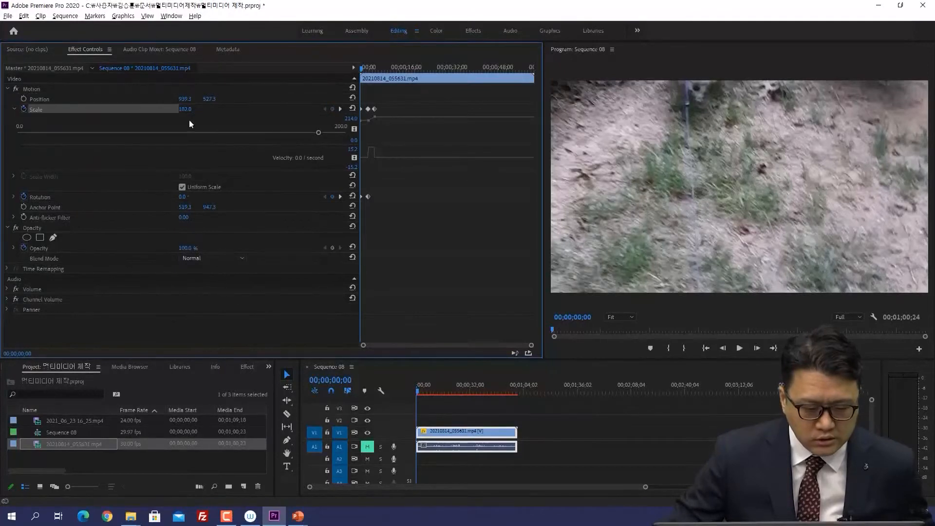
pyautogui.moveTo(361, 69); pyautogui.dragTo(370, 71)
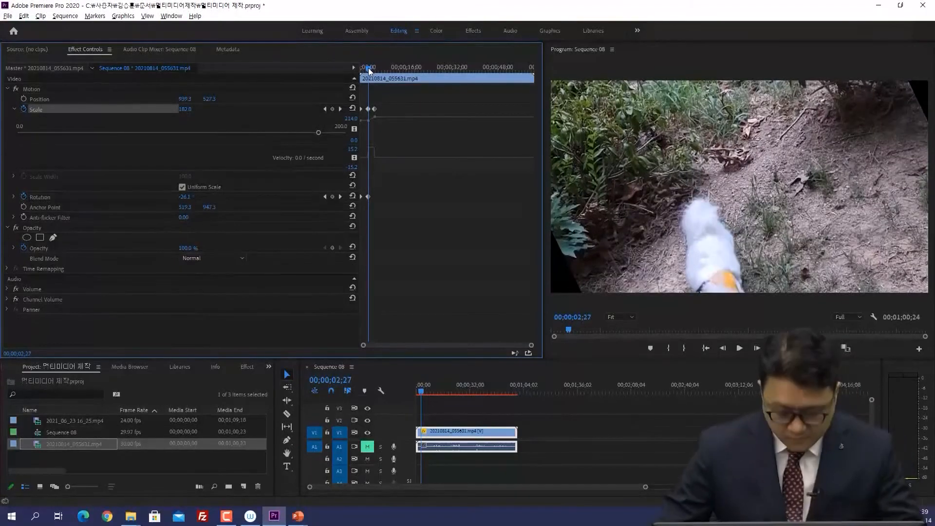
pyautogui.press('End')
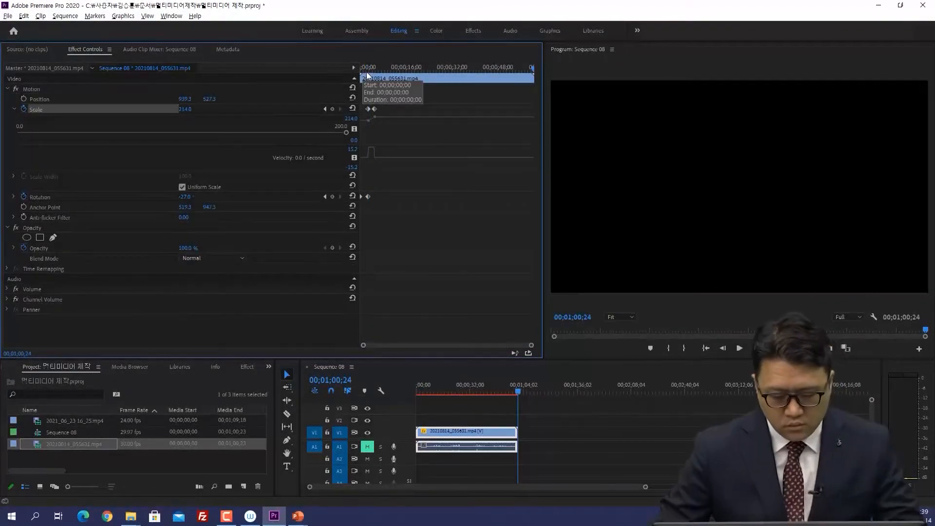
pyautogui.moveTo(373, 70); pyautogui.dragTo(368, 70)
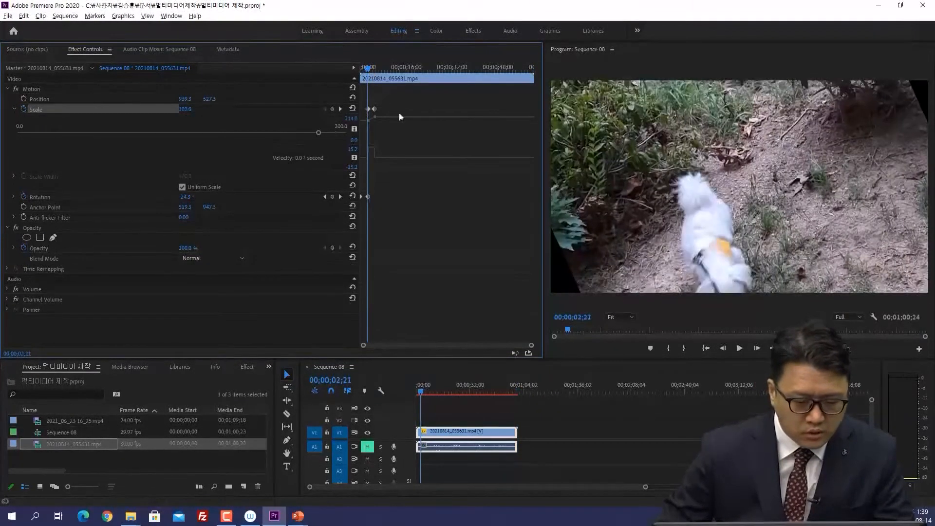
pyautogui.hotkey('ctrl', 'z')
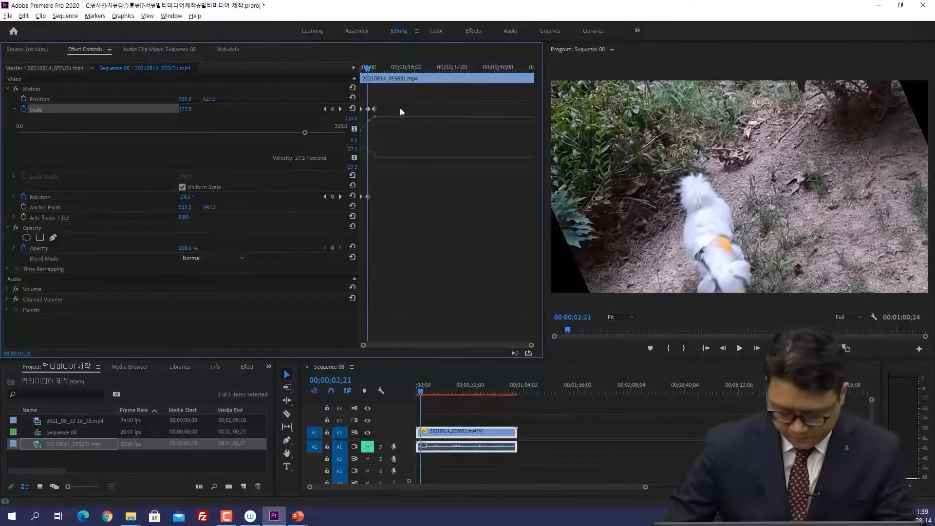
# - Turn off Scale keyframing with the playhead at 00;00;01;11, accepting deletion of the existing Scale keyframes
pyautogui.press('Right')
pyautogui.press('Left')
pyautogui.press('Right')
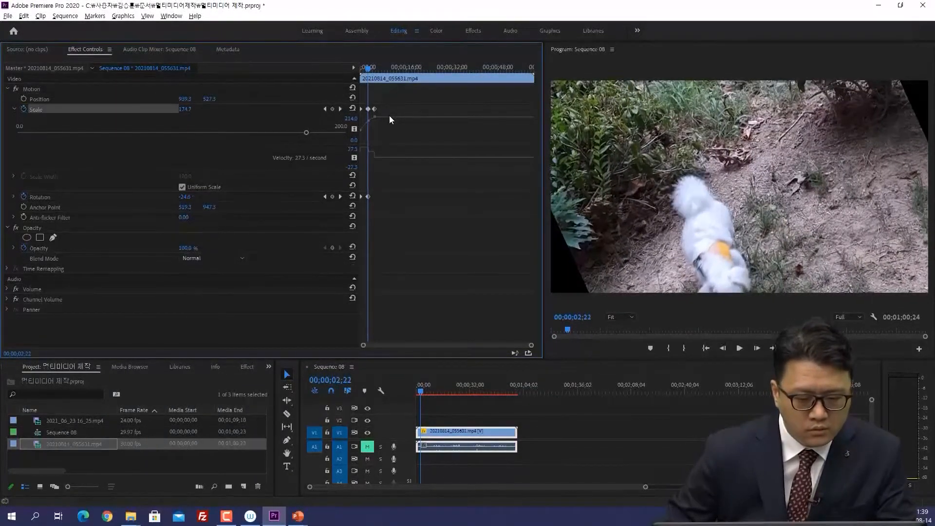
pyautogui.click(24, 108)
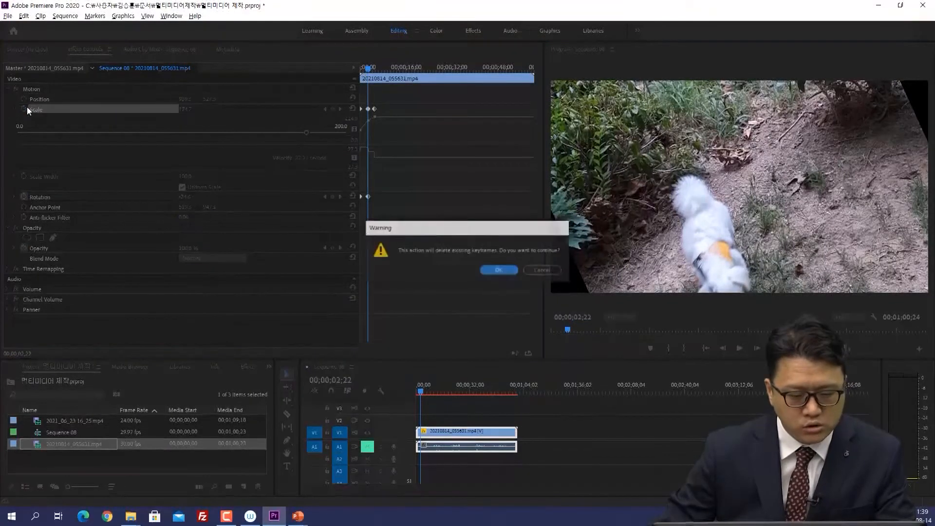
pyautogui.click(494, 271)
pyautogui.moveTo(368, 69); pyautogui.dragTo(364, 70)
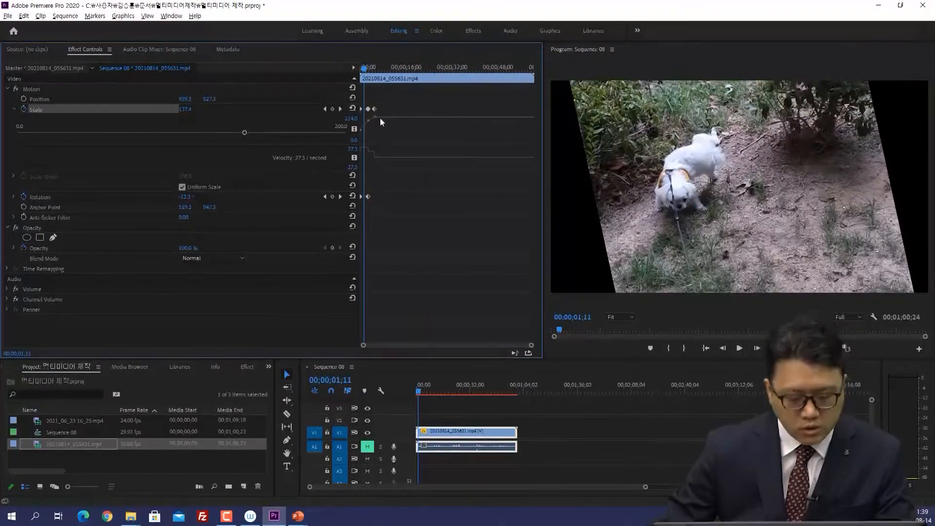
pyautogui.click(25, 110)
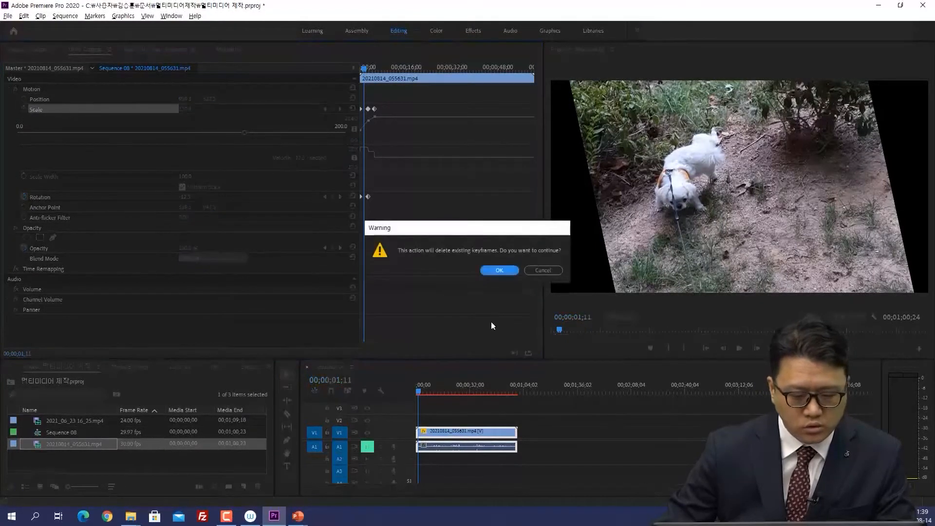
pyautogui.click(499, 269)
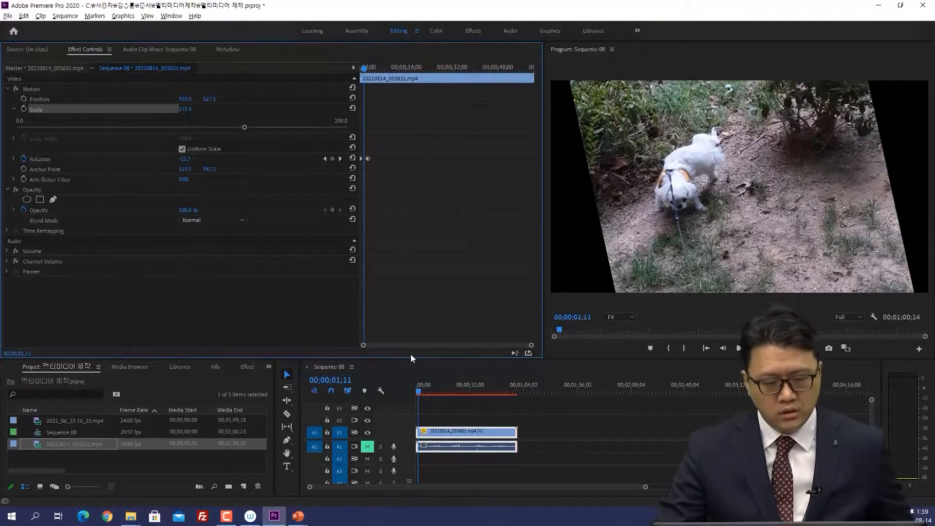
# - Undo turning off Scale keyframing and delete only the last Scale keyframe at 00;00;05;03
pyautogui.hotkey('ctrl', 'z')
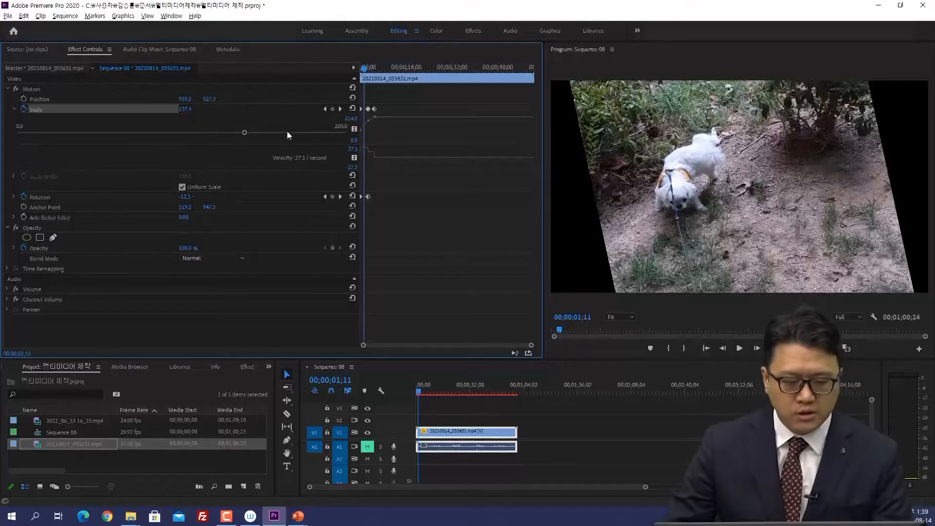
pyautogui.moveTo(374, 108); pyautogui.dragTo(413, 112)
pyautogui.press('Delete')
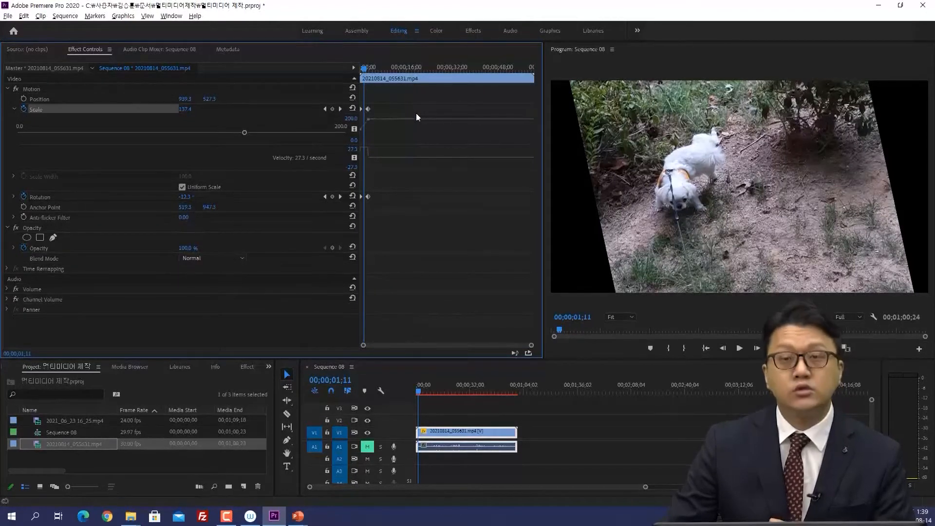